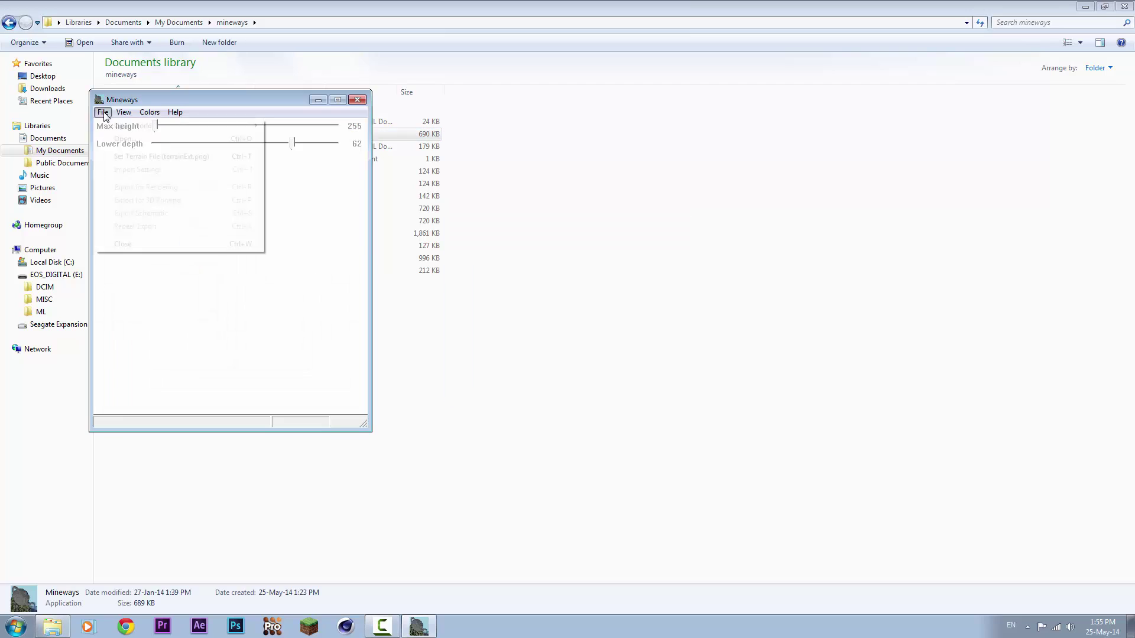
- Export the house from Mineways as the 'c4d irl mc' OBJ, with its MTL and PNG textures
scroll(234, 266, up, 2)
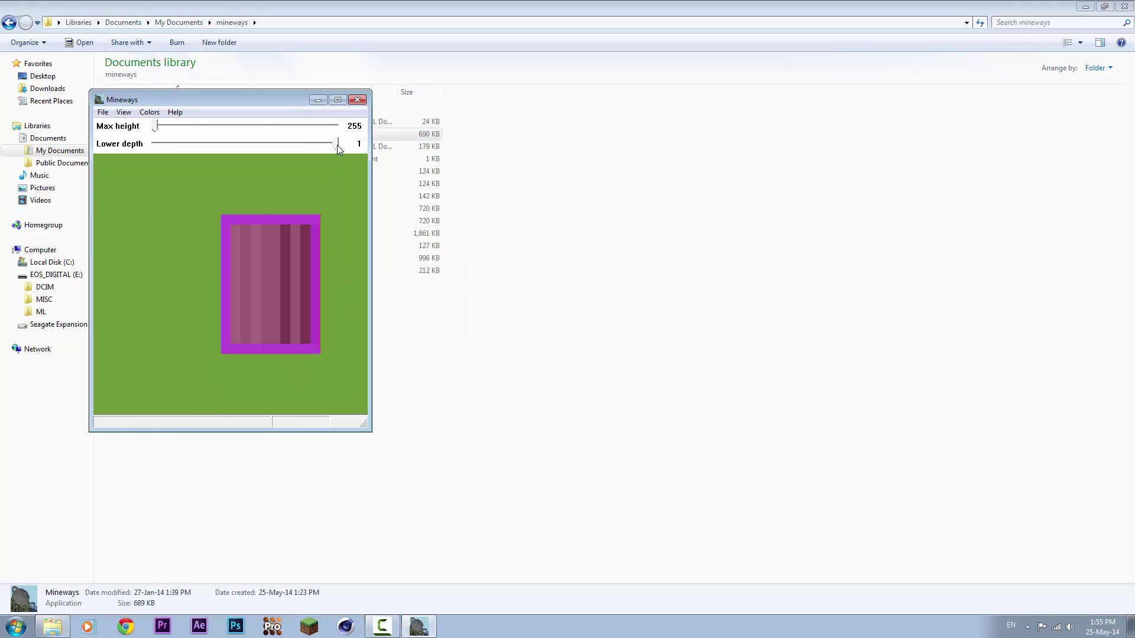
click(124, 112)
click(136, 157)
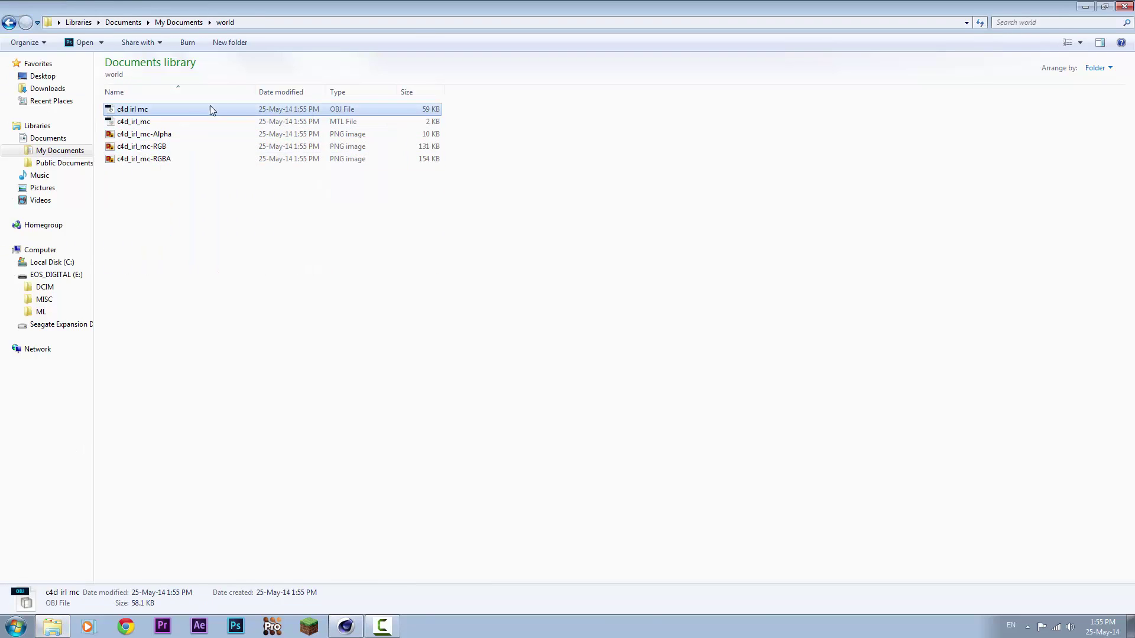
- Delete the Grass object and load the exported RGBA PNG as the Color texture on all materials
key(Delete)
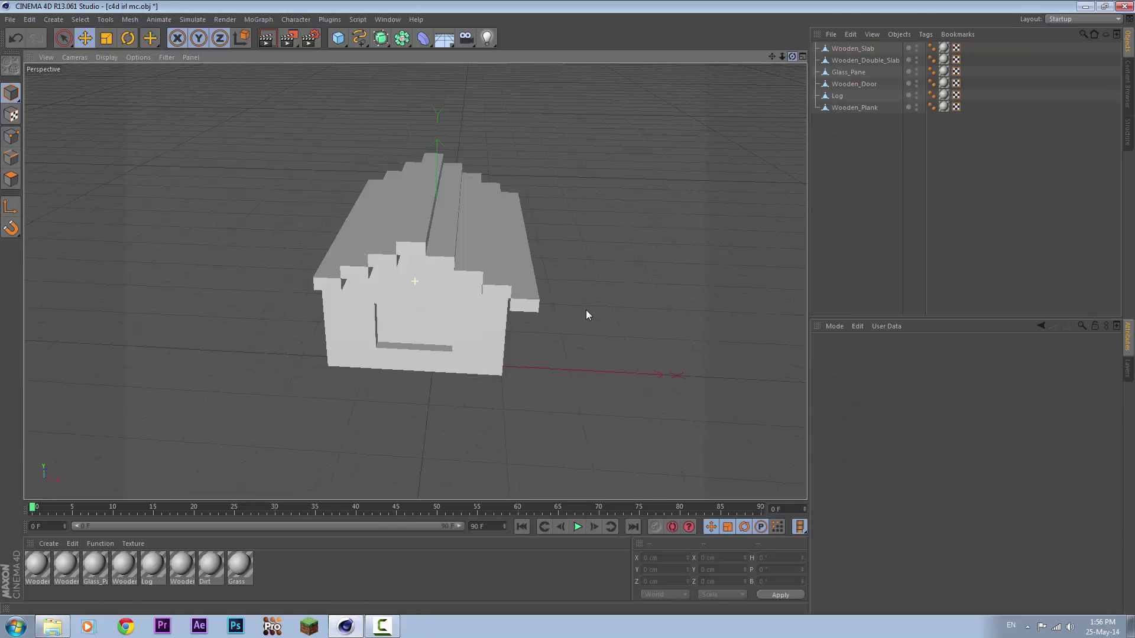
click(240, 566)
key(ctrl+o)
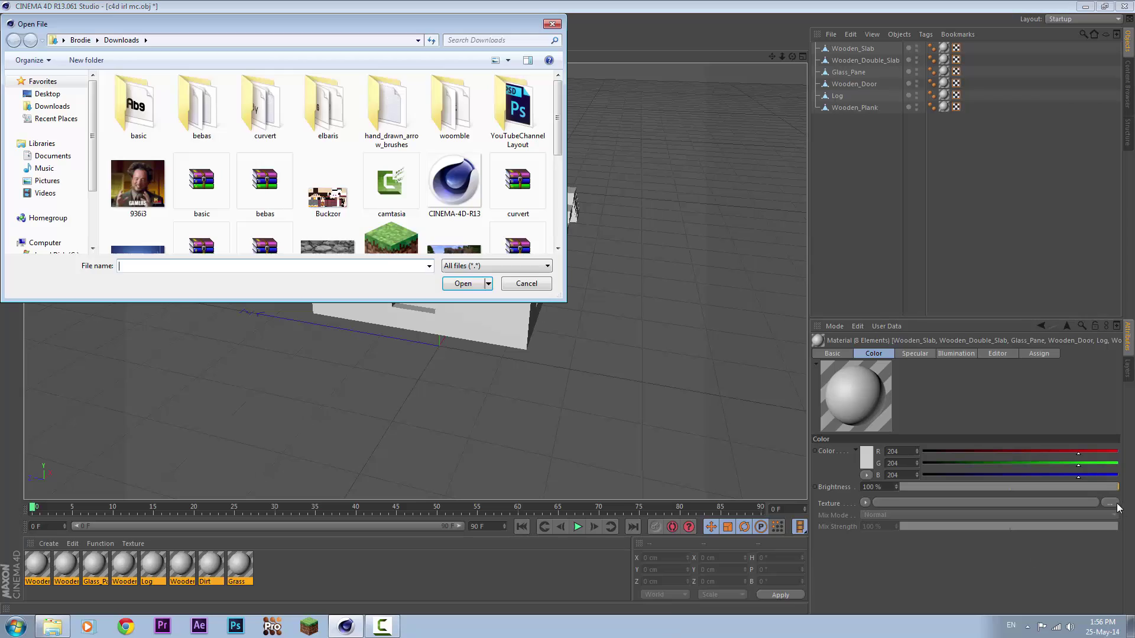
double_click(189, 176)
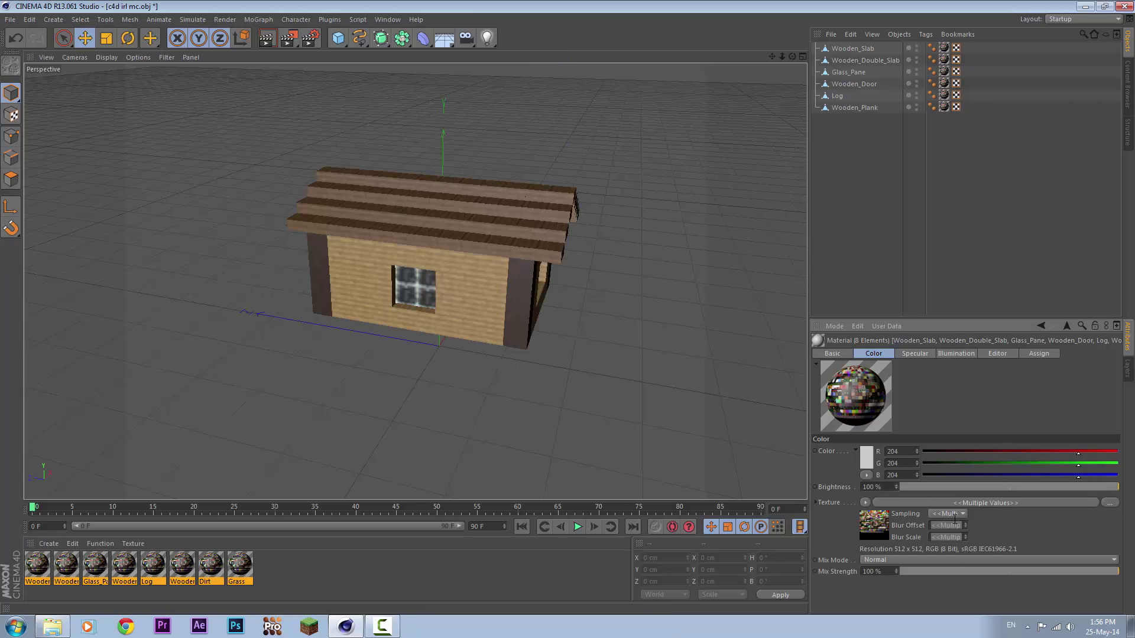
- Enable Alpha and disable Specular on all the house materials
click(832, 353)
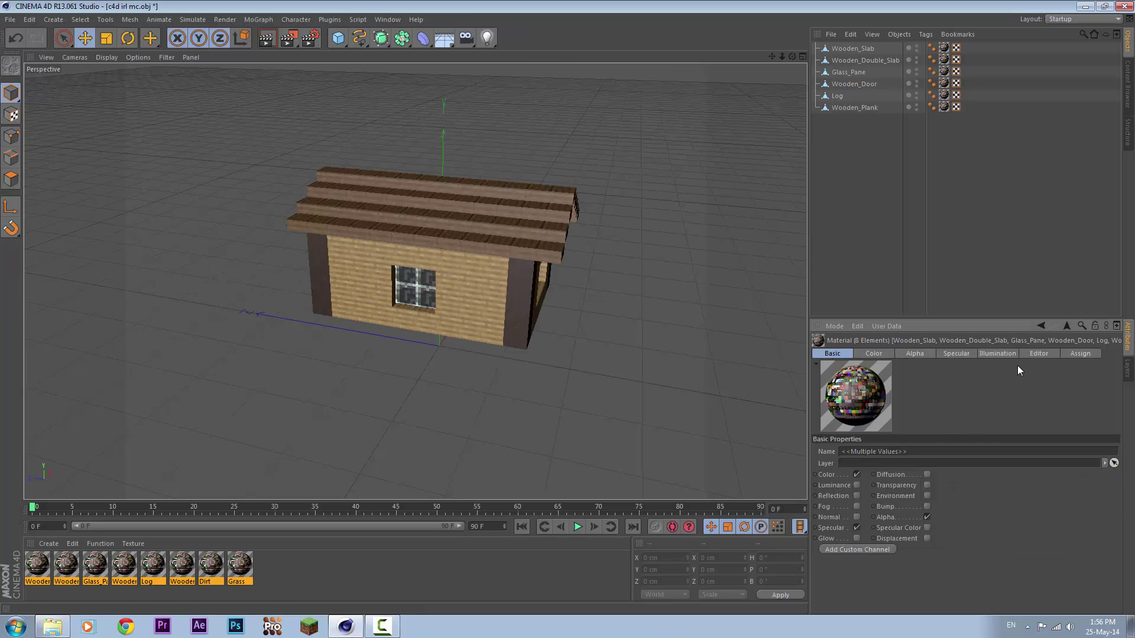
click(914, 353)
click(949, 440)
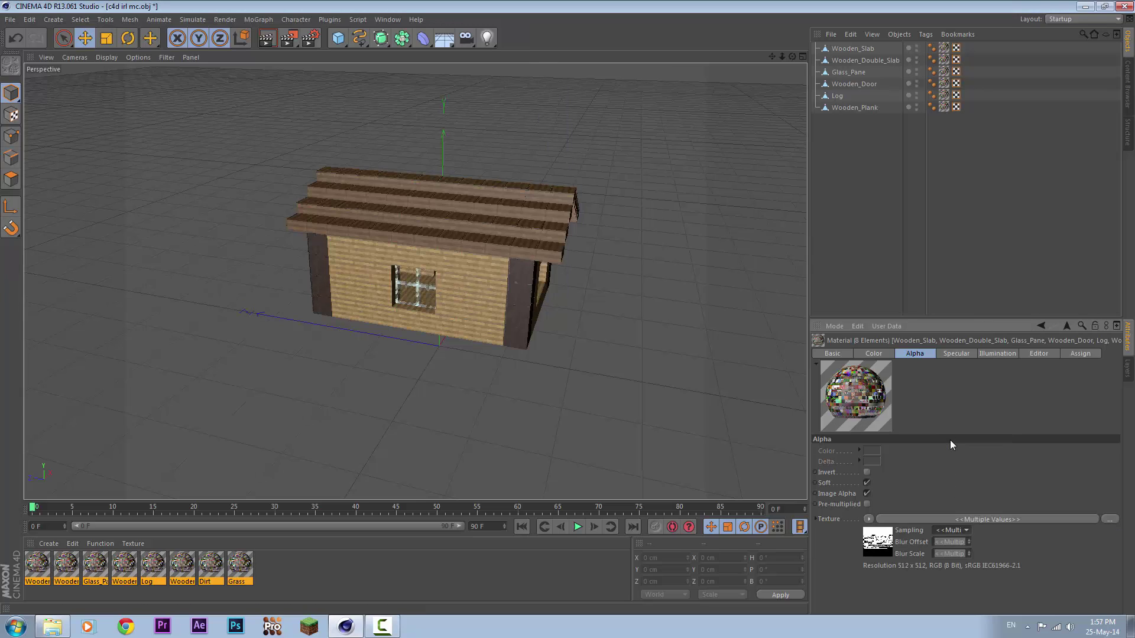
click(832, 352)
click(856, 528)
alt+drag(554, 305, 266, 38)
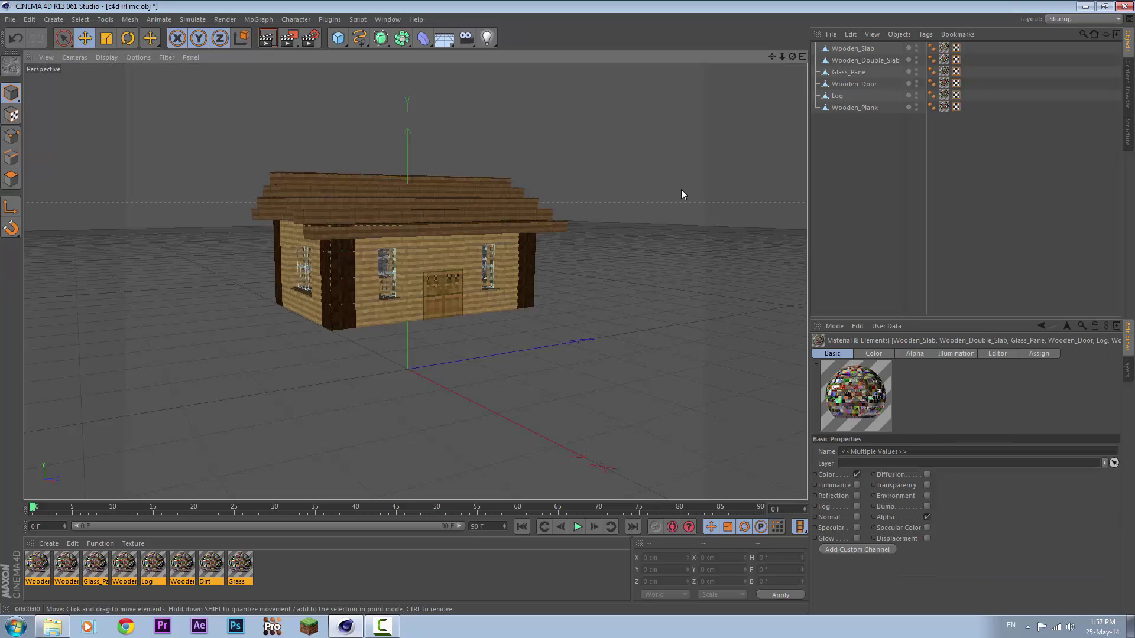
- Create a new material, Mat, and browse for an image for its Color channel
double_click(308, 567)
double_click(36, 565)
click(346, 211)
click(230, 194)
scroll(744, 299, down, 3)
- Load the room photo as Mat's Color texture without copying it into the project
double_click(446, 317)
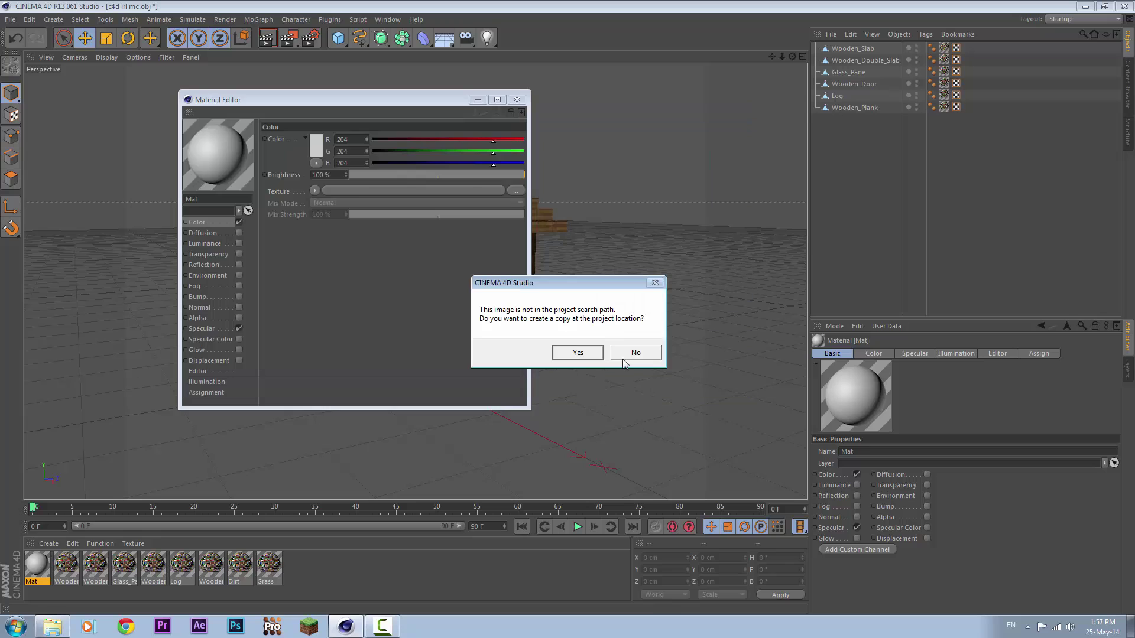
click(577, 353)
right_click(233, 183)
click(278, 322)
- Add a Background object and apply the Mat photo material to it
click(518, 99)
click(444, 37)
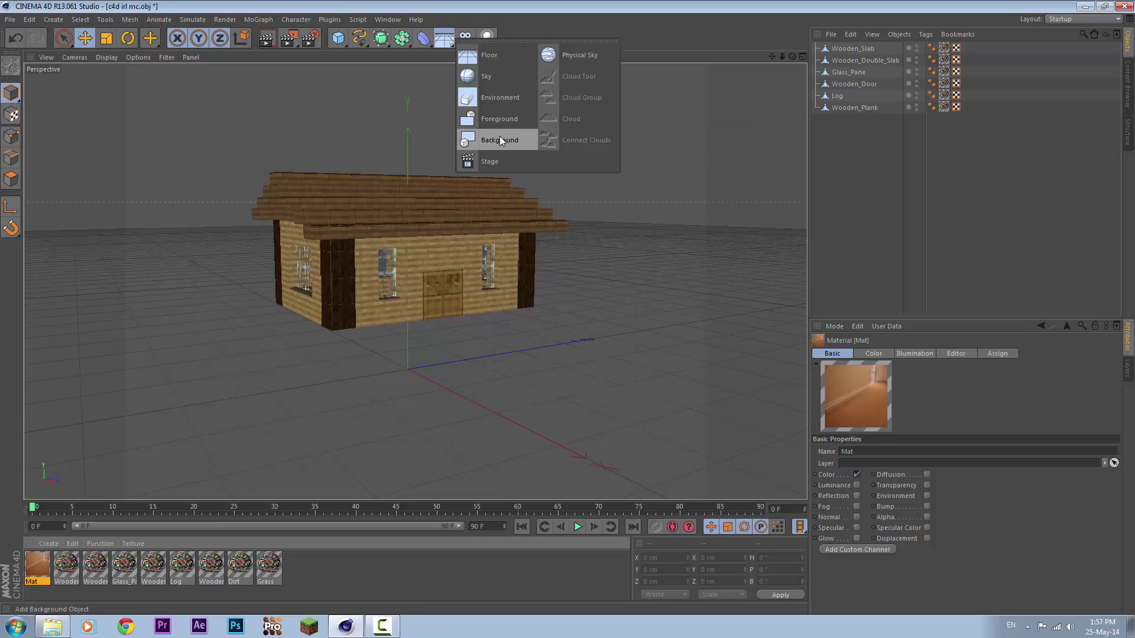
click(535, 141)
drag(36, 565, 852, 48)
- Set the render output size to 2592 × 1728
click(225, 19)
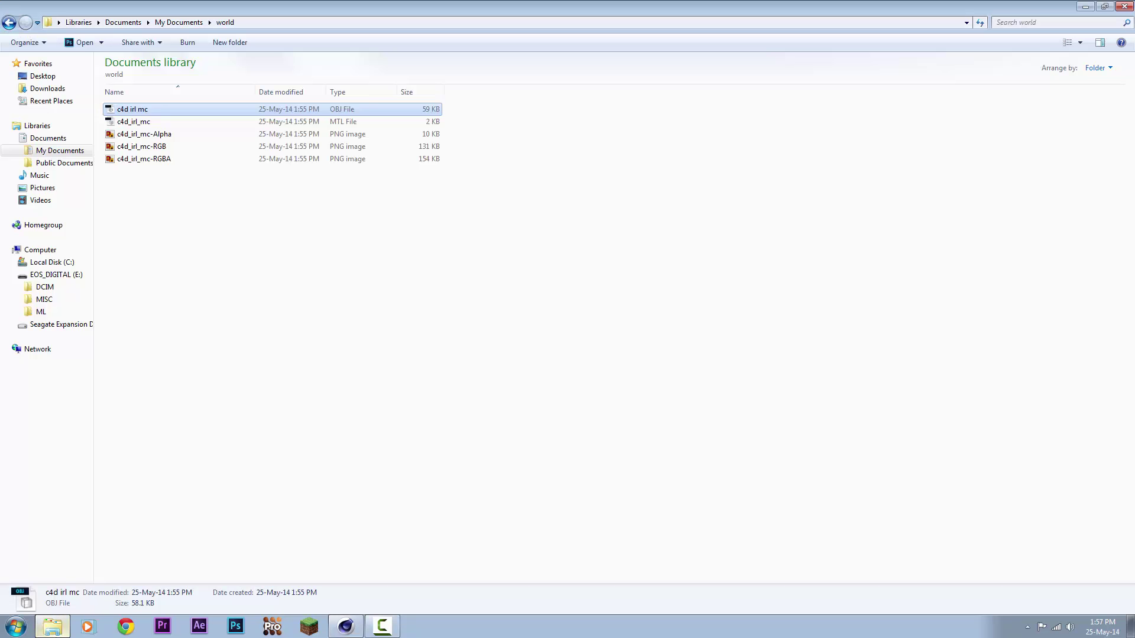
click(42, 188)
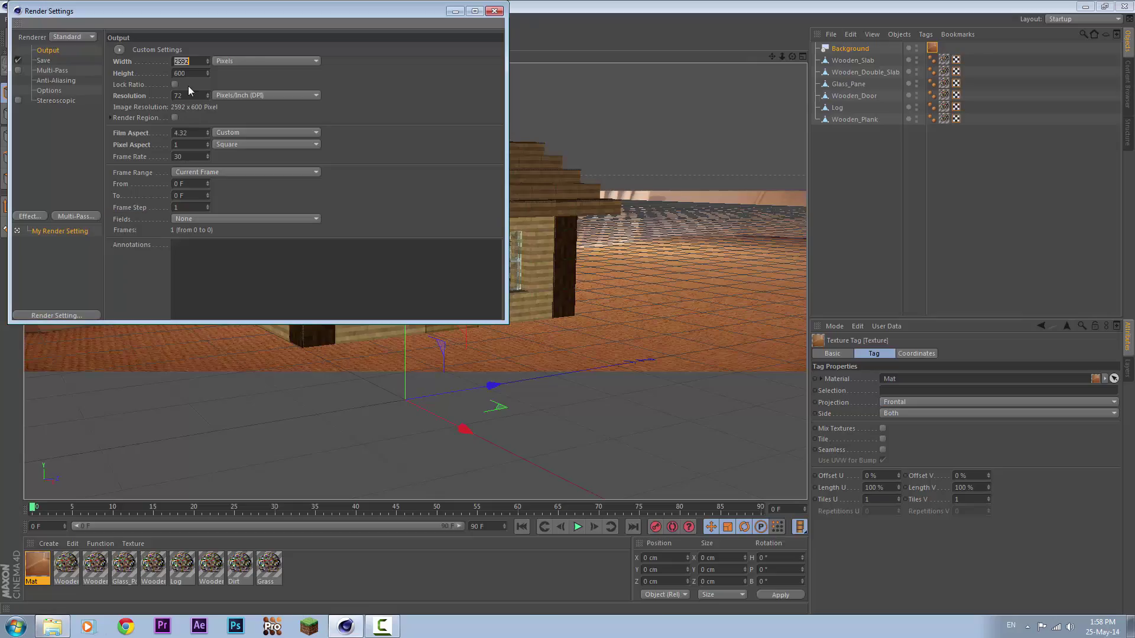
text(1728)
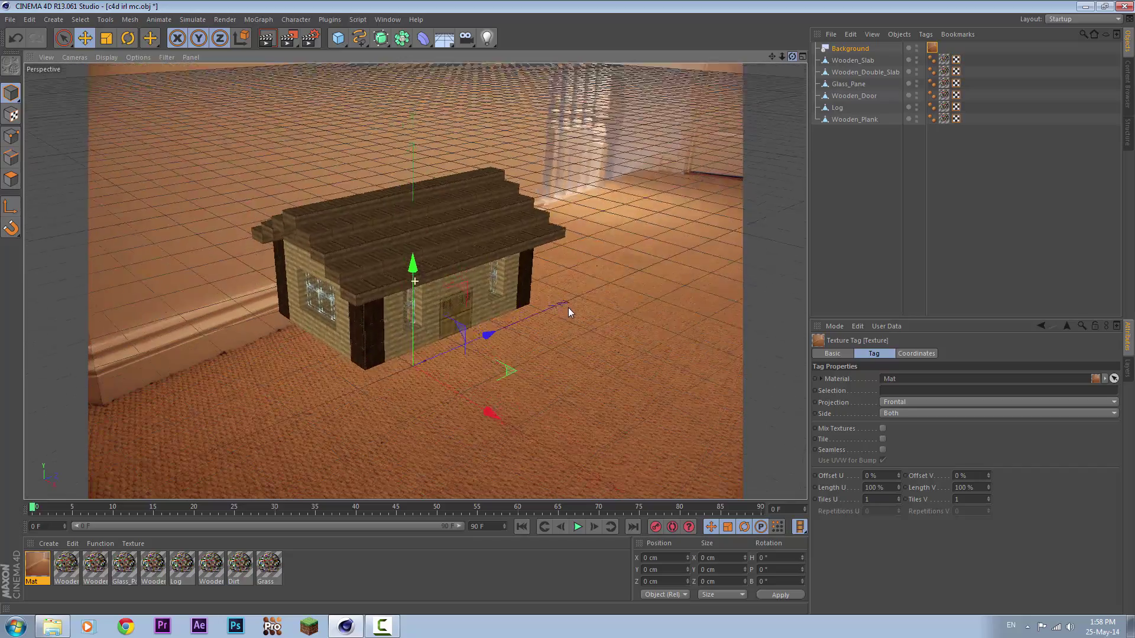
- Select all six house objects and move them together across the photographed carpet
click(817, 208)
drag(945, 135, 842, 56)
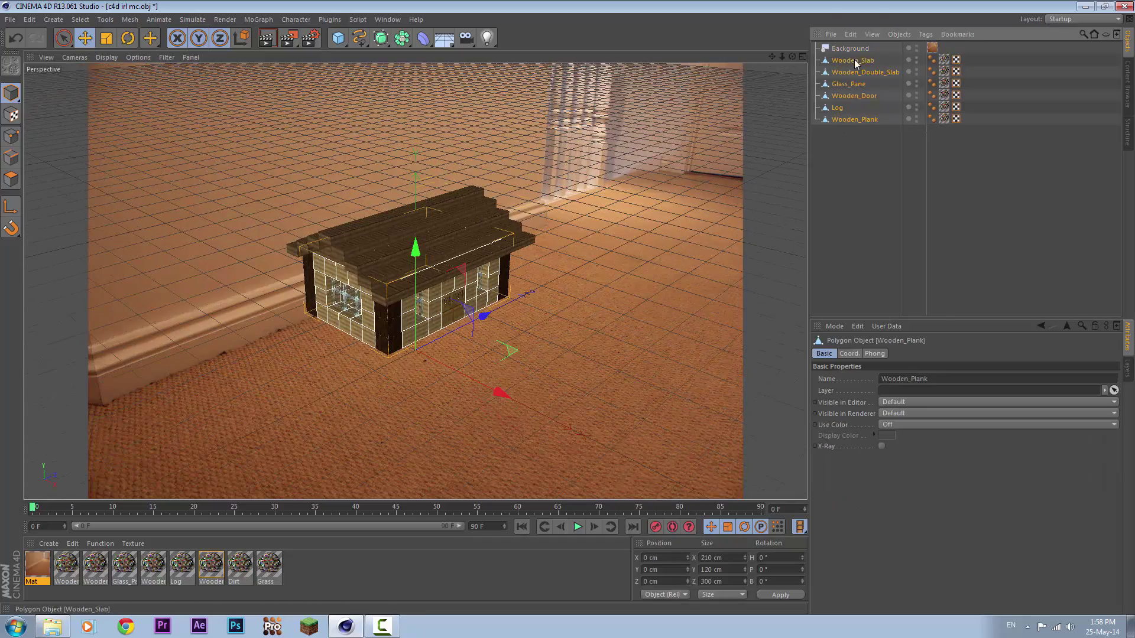
drag(458, 327, 470, 420)
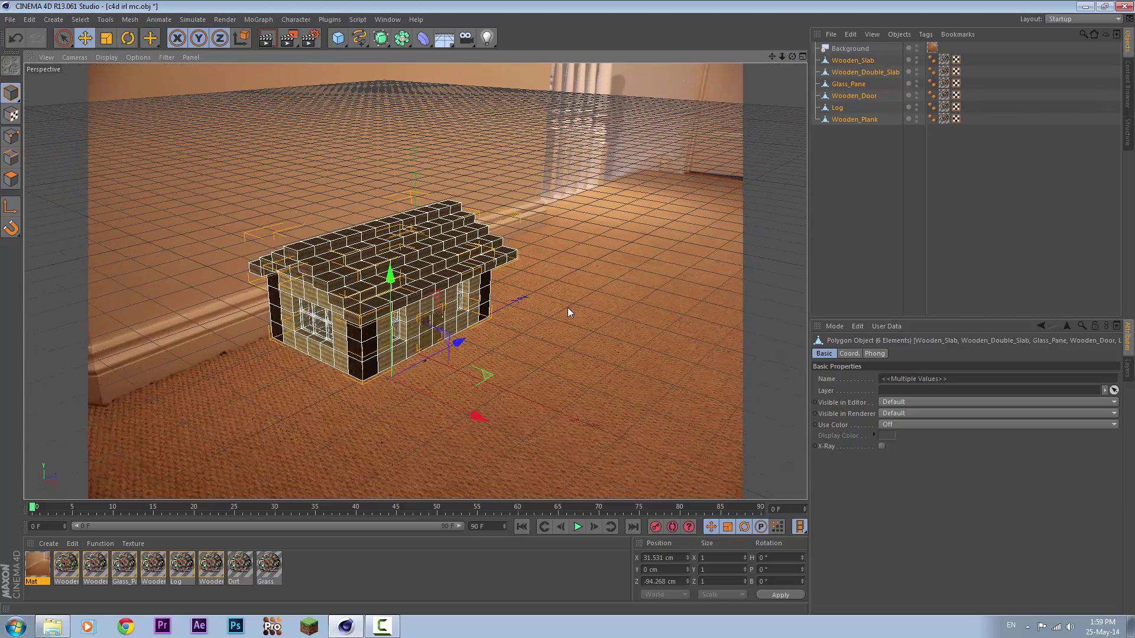
drag(473, 422, 567, 307)
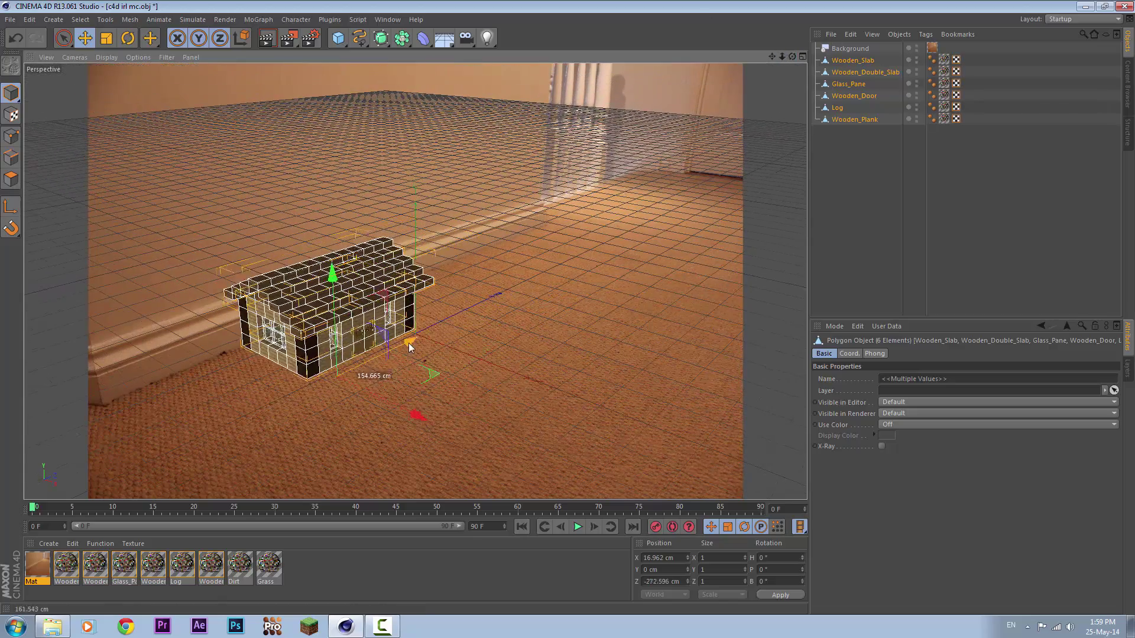
click(1127, 82)
- Load the highdimention character rig from the Content Browser and add a Camera
double_click(995, 65)
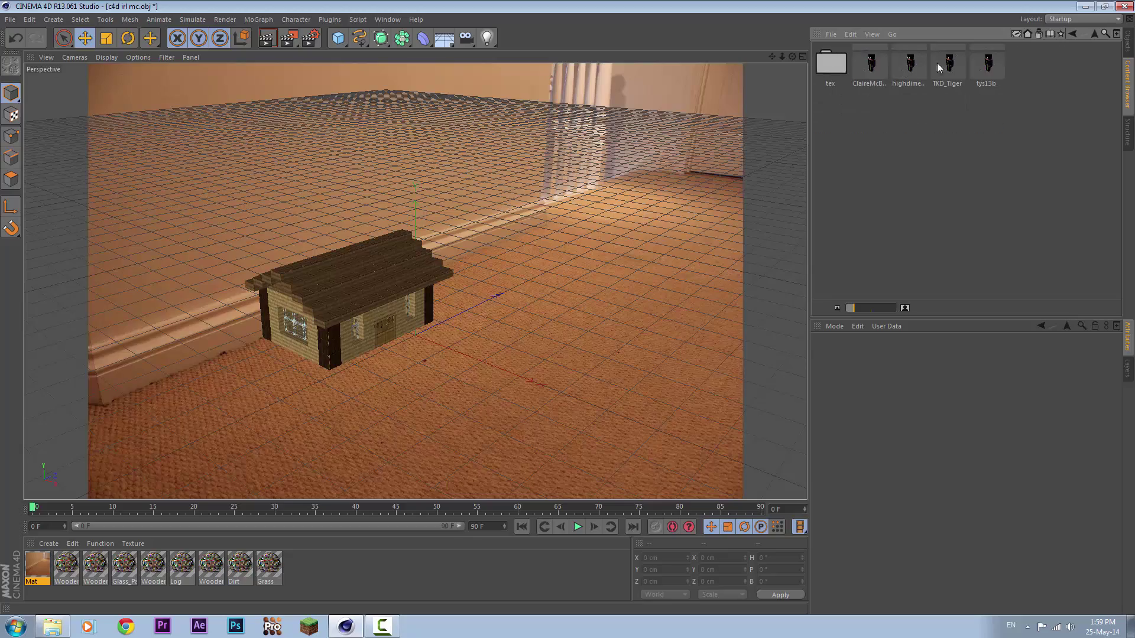
double_click(909, 65)
click(1129, 50)
click(466, 38)
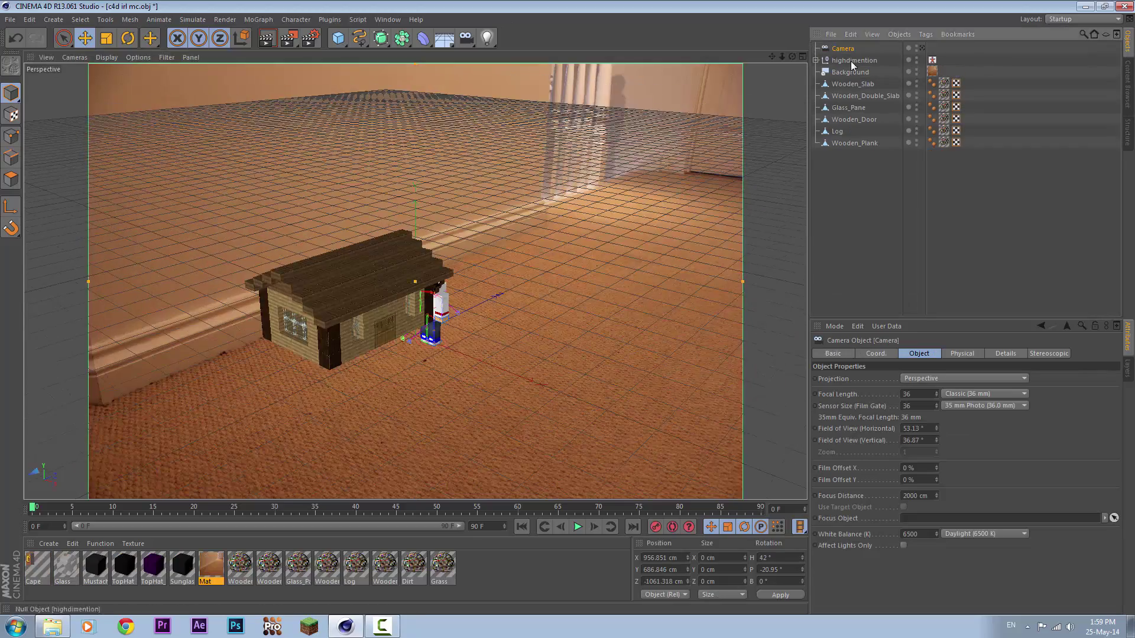
- Move the character along the floor and shrink its Size to 0.69
scroll(528, 408, up, 5)
drag(528, 408, 579, 449)
scroll(579, 450, down, 5)
drag(971, 438, 961, 443)
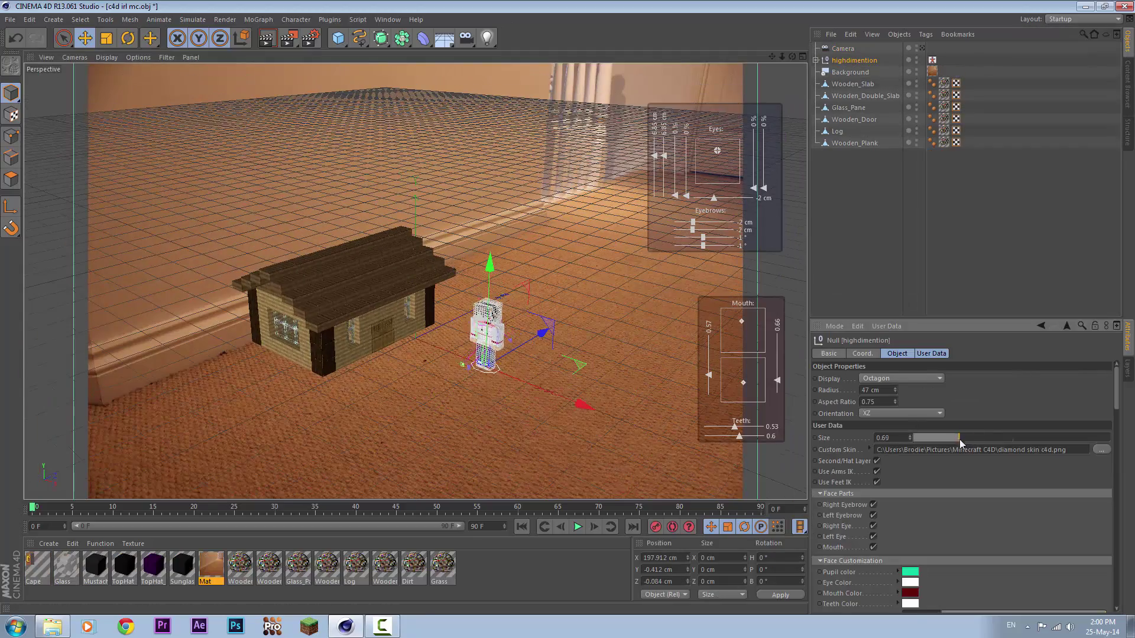
alt+drag(567, 314, 414, 295)
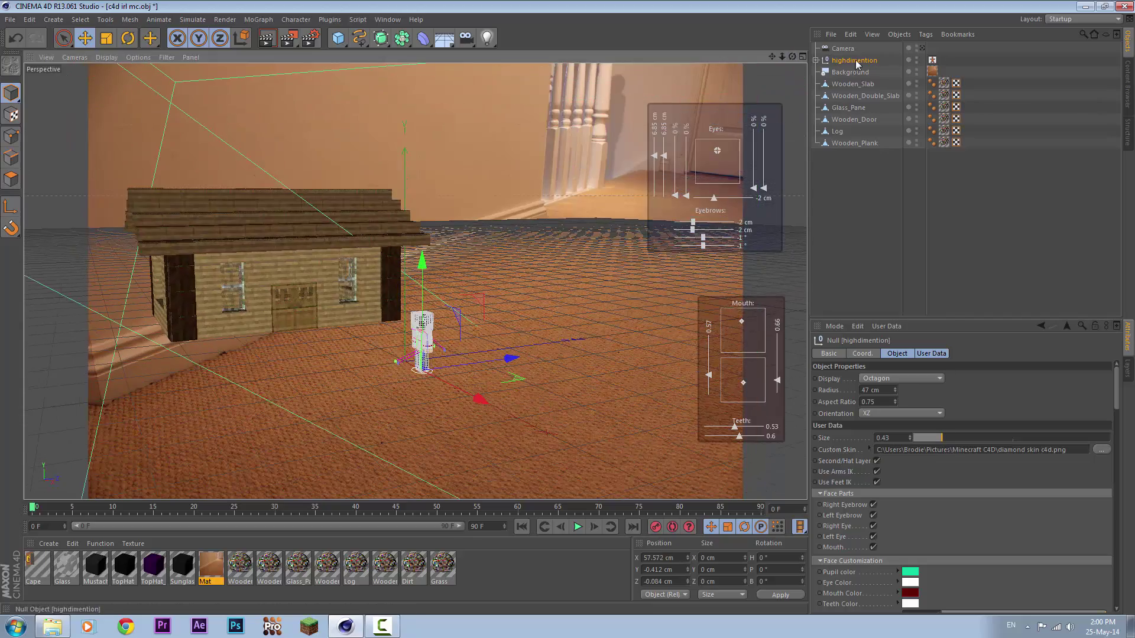
- Select all six house parts and lower the house onto the floor
click(853, 83)
ctrl+click(855, 143)
shift+click(837, 131)
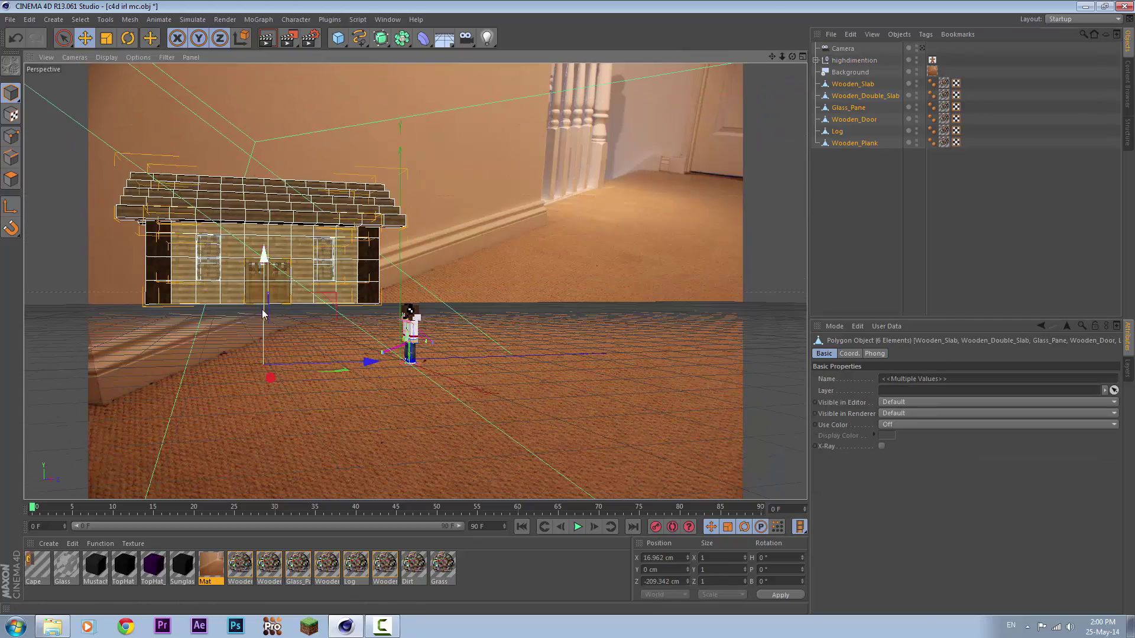
drag(264, 288, 266, 393)
alt+drag(568, 312, 535, 372)
- Shrink the character rig further to Size 0.29
click(539, 375)
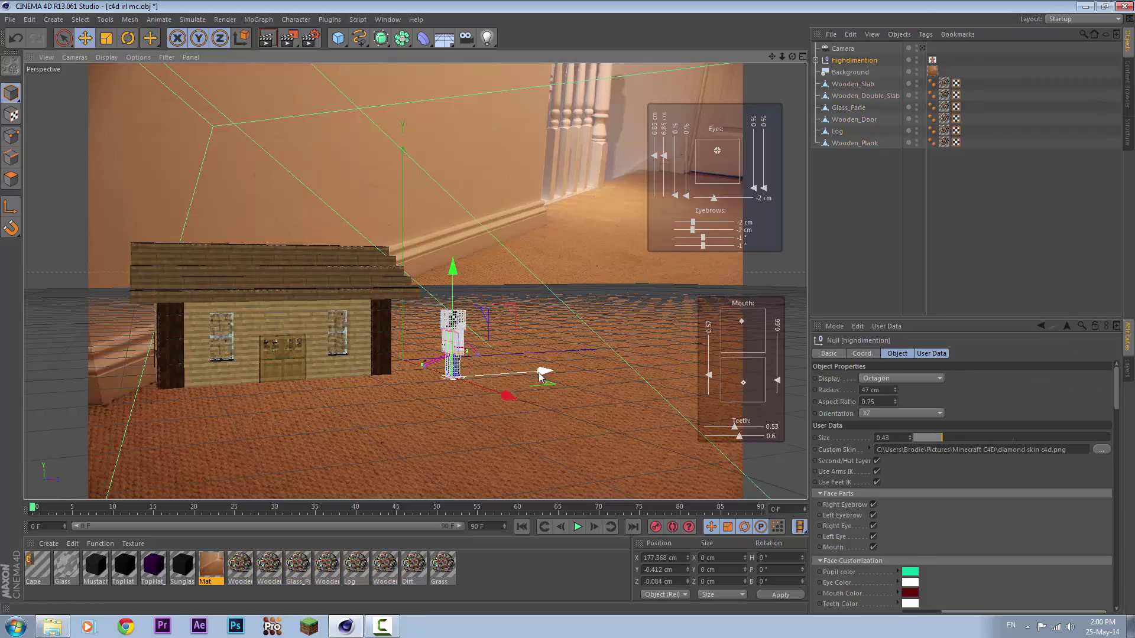
drag(944, 440, 932, 440)
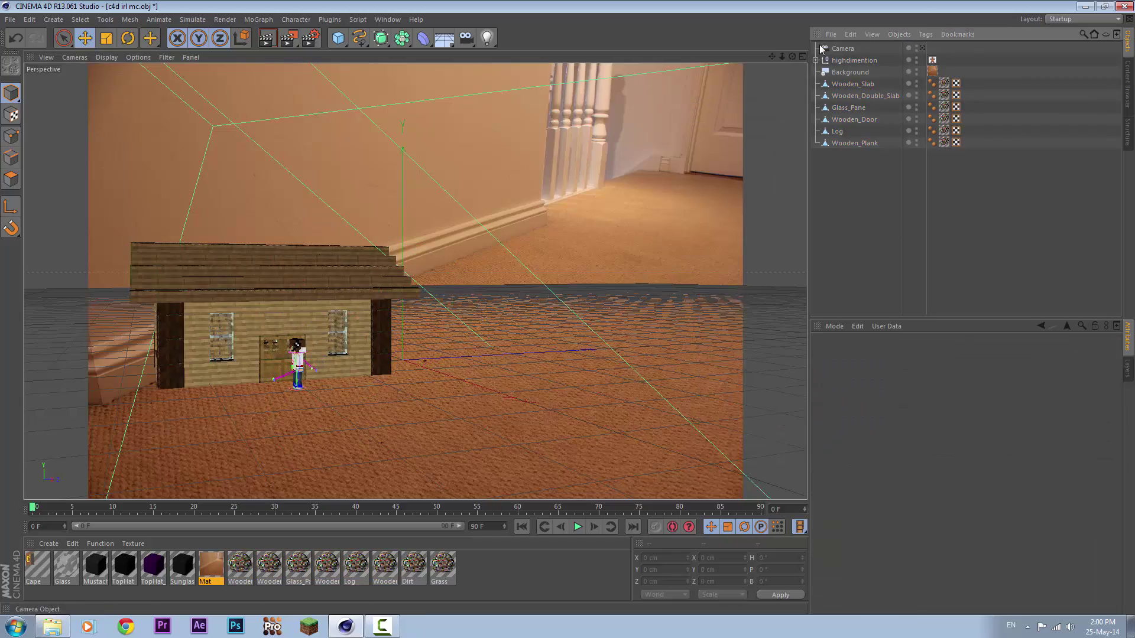
mouse_move(532, 296)
alt+mouse_down()
mouse_move(415, 423)
mouse_move(615, 390)
mouse_move(747, 90)
alt+mouse_up()
scroll(391, 355, up, 5)
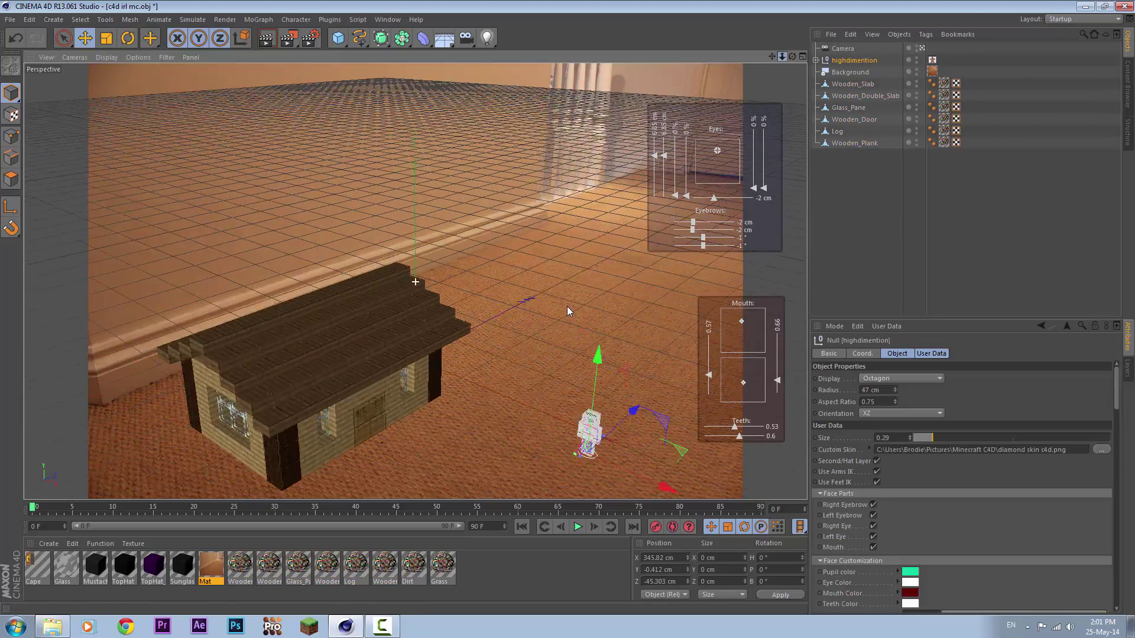
- Move the house back across the floor and rotate the character beside it
click(390, 423)
shift+click(854, 119)
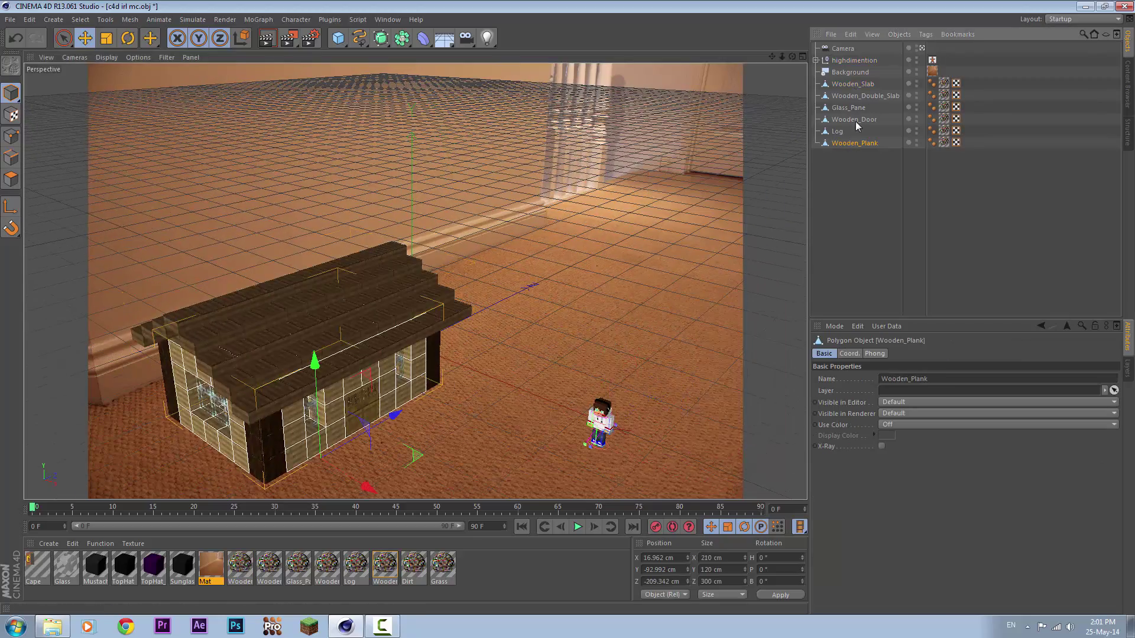
drag(366, 413, 413, 349)
click(861, 63)
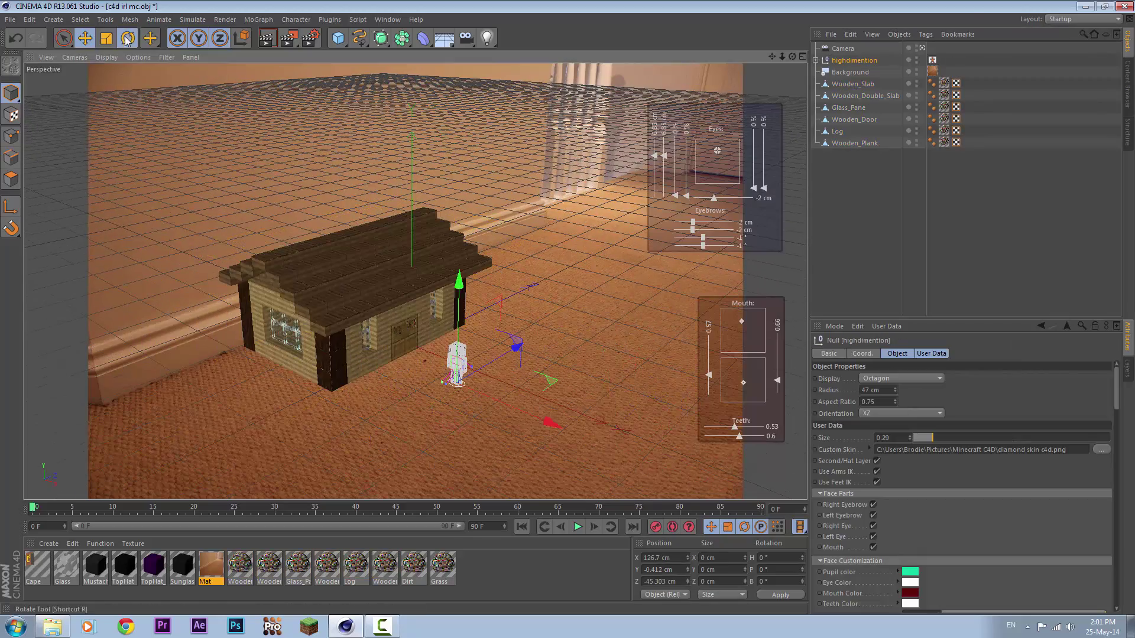
key(r)
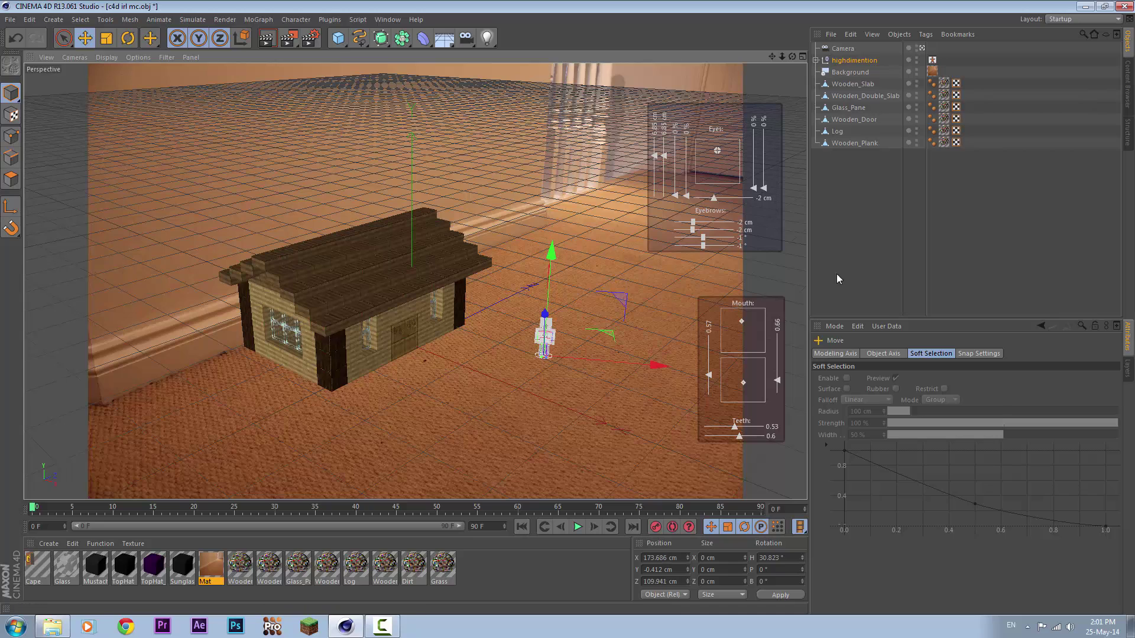
click(585, 287)
click(1127, 83)
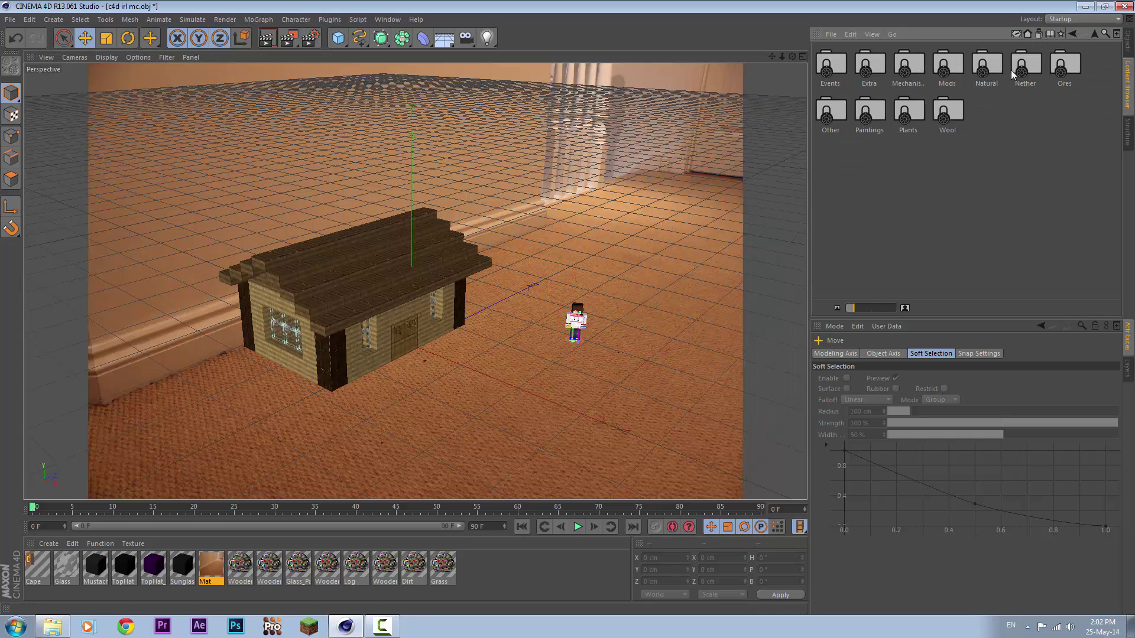
- Search the Content Browser for 'crafting' and browse the Minecraft pack folders
click(1105, 34)
click(993, 63)
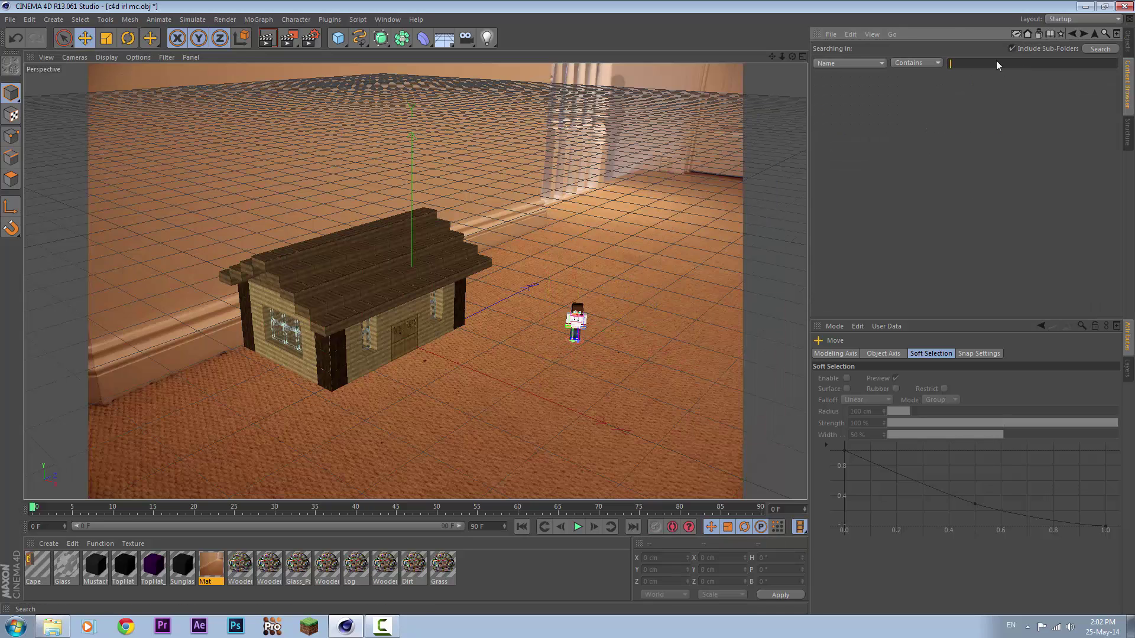
text(crafting)
key(Return)
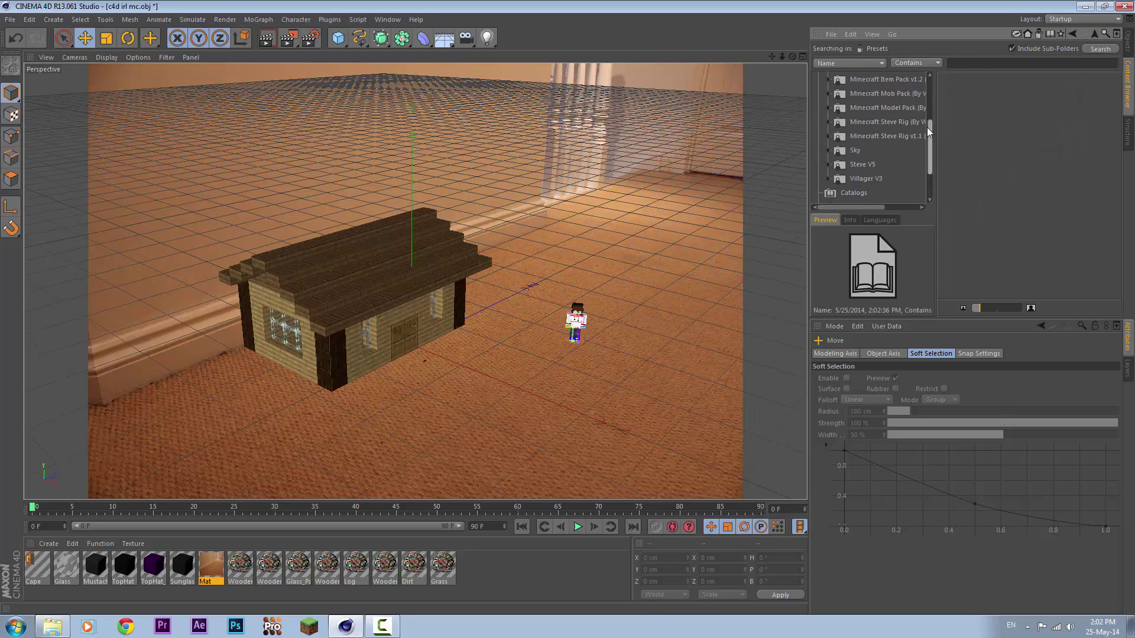
scroll(928, 131, up, 3)
click(864, 98)
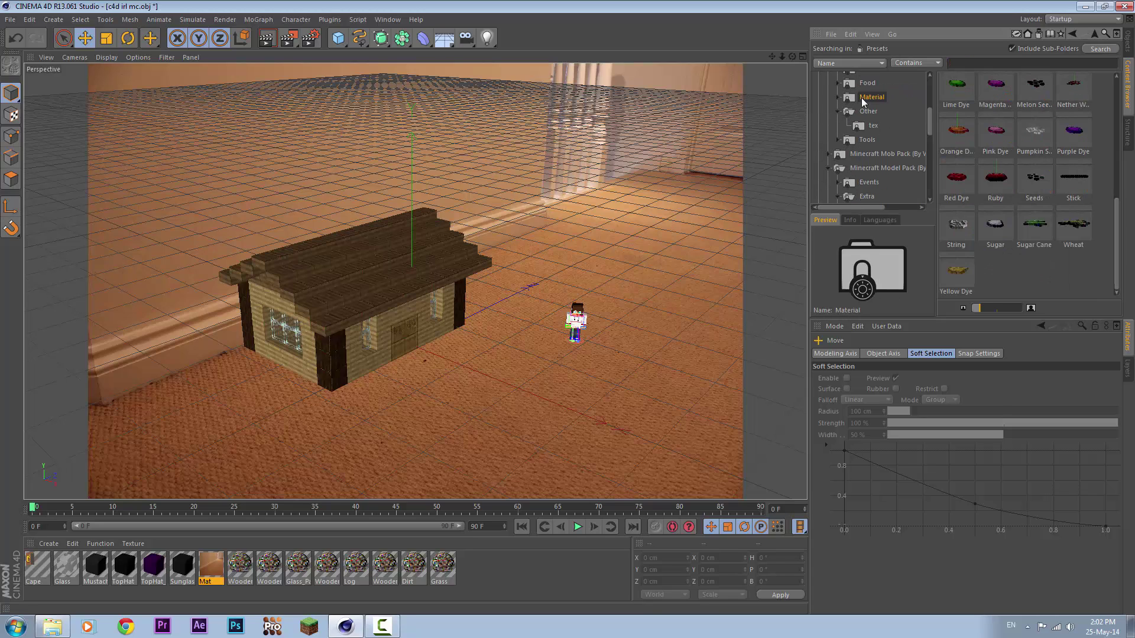
click(881, 136)
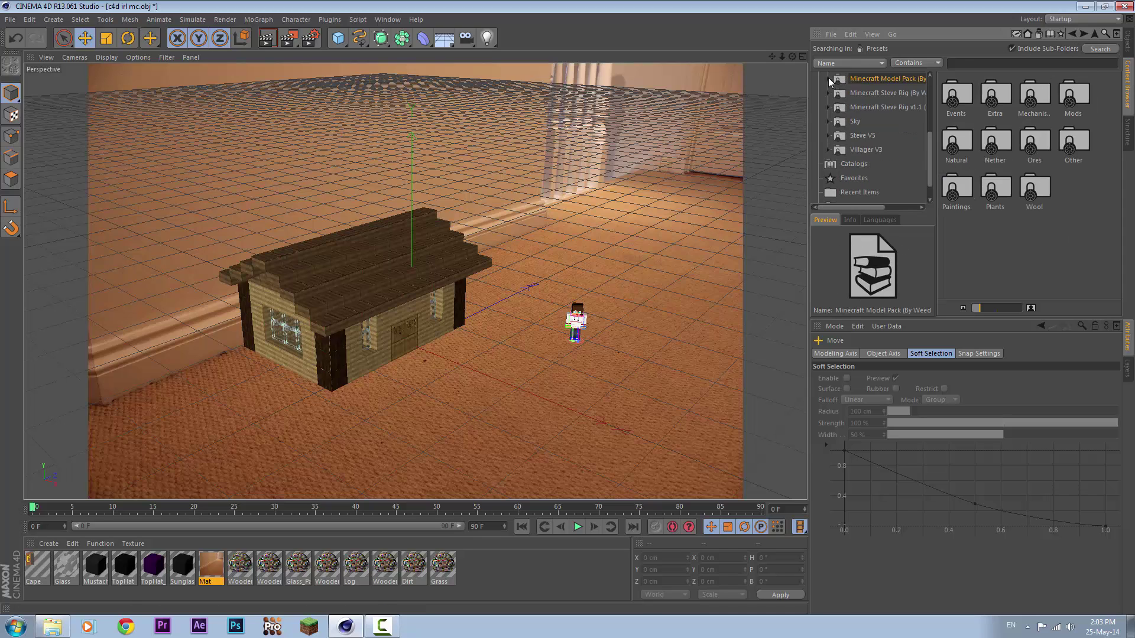
- Drag the Pig preset from the Minecraft mob pack into the scene and shrink it to 0.225
scroll(869, 136, up, 3)
click(881, 136)
drag(996, 142, 520, 355)
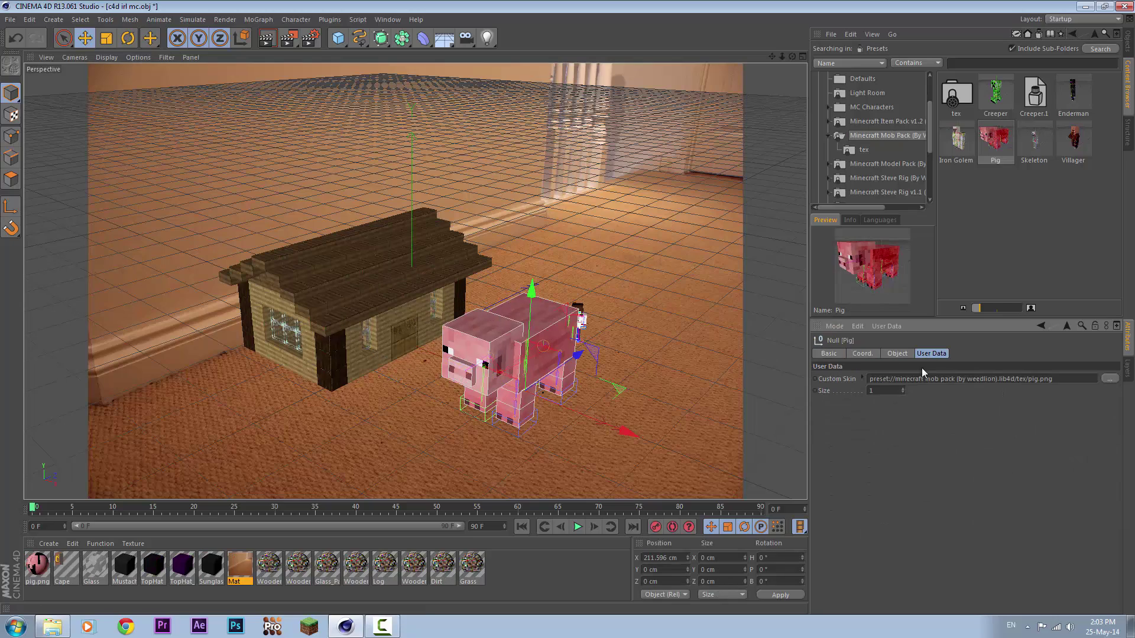
drag(902, 402, 902, 426)
key(shift+F1)
- Enlarge the pig to Size 0.25 and lower it onto the floor
alt+drag(559, 384, 560, 296)
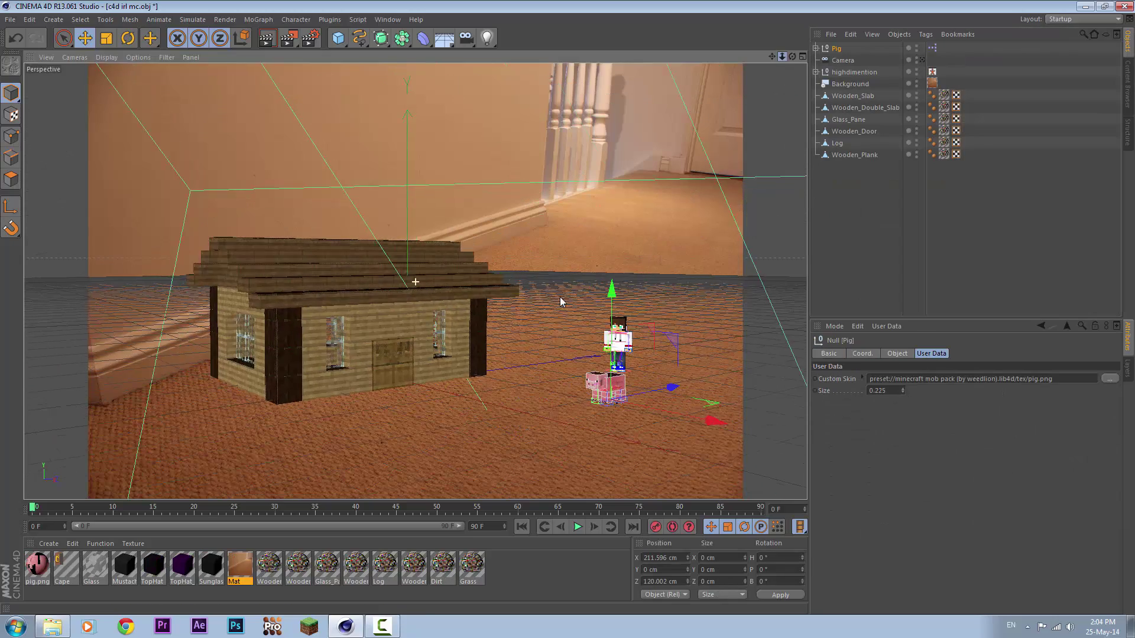
alt+right_drag(559, 297, 570, 307)
mouse_move(902, 389)
mouse_down()
mouse_move(876, 395)
mouse_move(902, 395)
mouse_up()
mouse_move(591, 177)
alt+mouse_down()
mouse_move(526, 192)
mouse_move(532, 213)
alt+mouse_up()
alt+drag(531, 213, 568, 307)
- Lower the highdimention character rig onto the floor
click(526, 233)
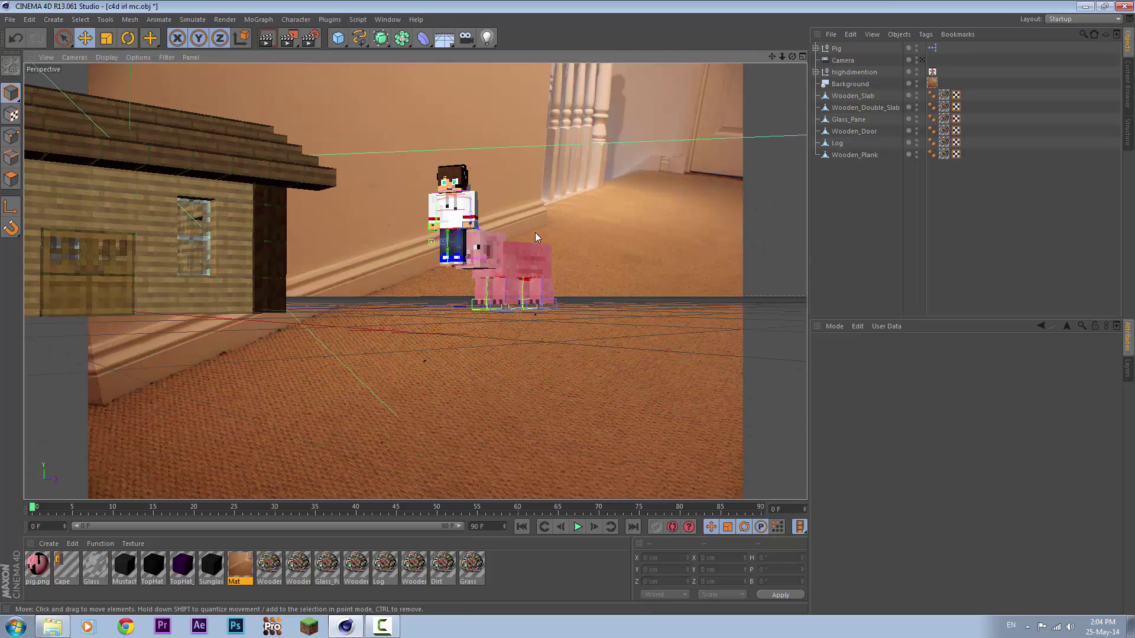
scroll(534, 233, up, 2)
scroll(544, 237, up, 4)
scroll(555, 241, up, 2)
mouse_move(555, 240)
mouse_down()
mouse_move(556, 254)
mouse_move(195, 213)
mouse_move(191, 225)
mouse_move(245, 257)
mouse_up()
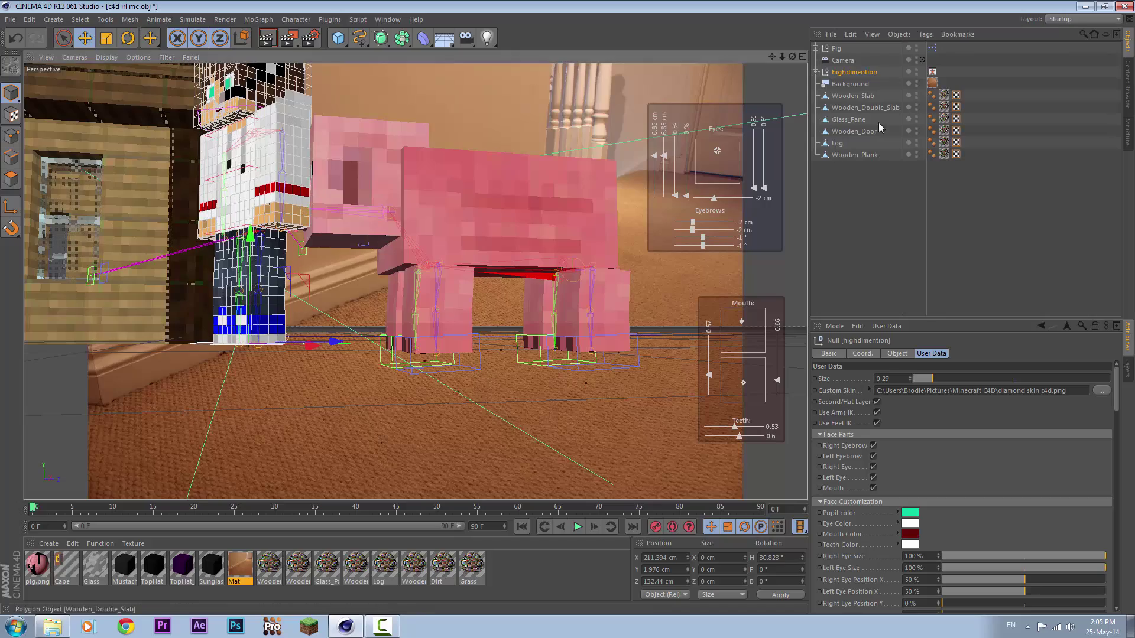
scroll(245, 257, down, 8)
- Move the pig next to the house and adjust its back foot
click(623, 349)
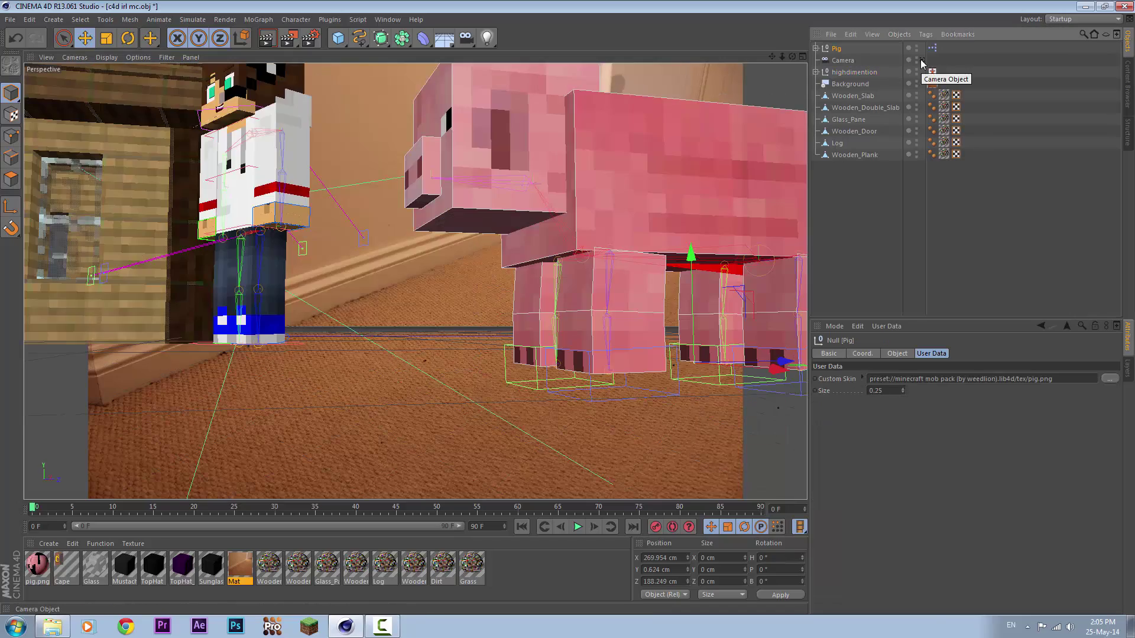
click(623, 352)
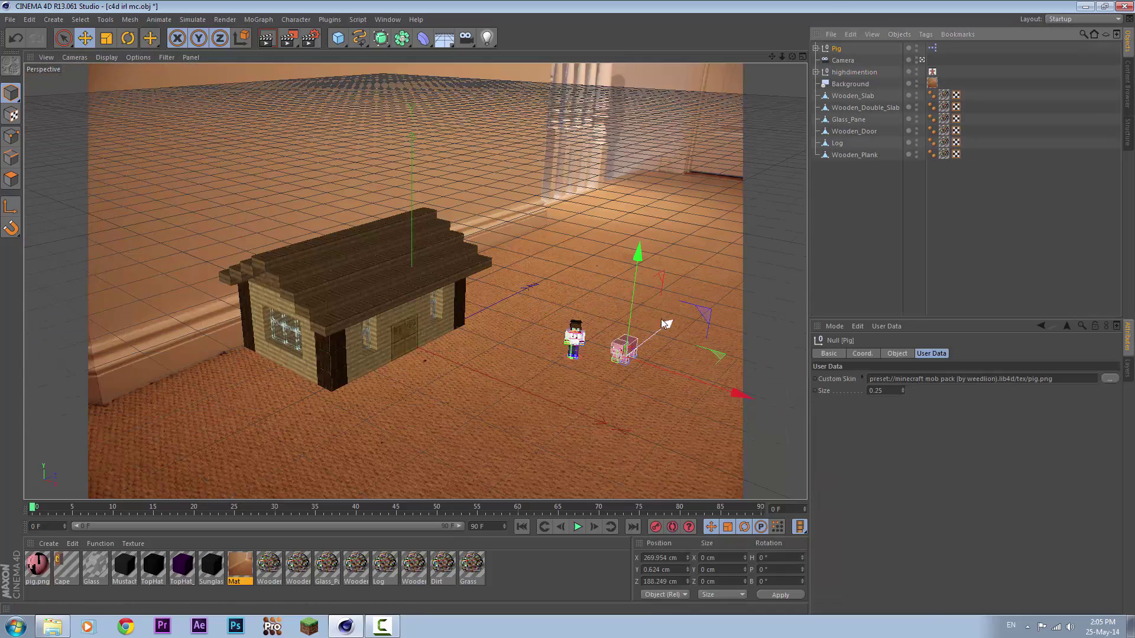
mouse_move(624, 355)
mouse_down()
mouse_move(473, 408)
mouse_move(437, 391)
mouse_up()
key(r)
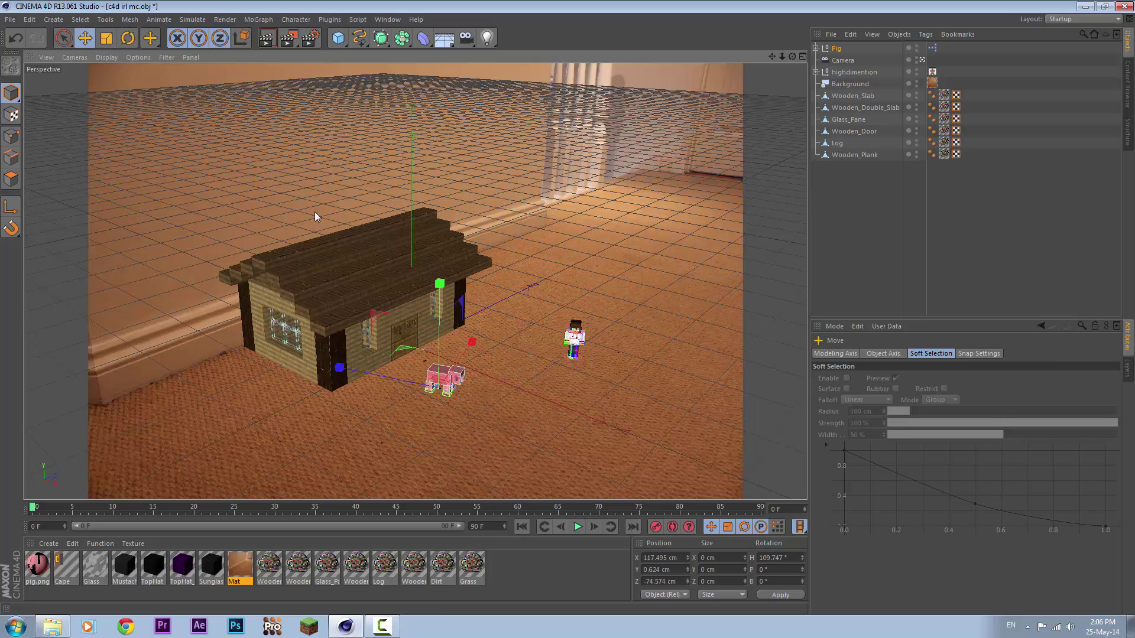
drag(792, 56, 788, 56)
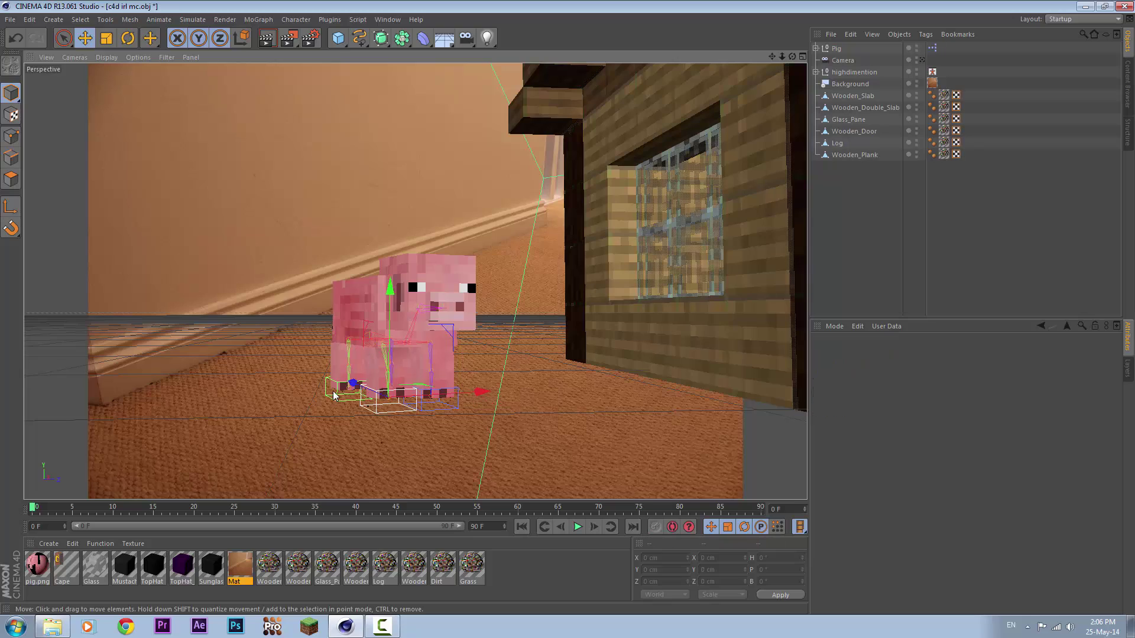
drag(476, 422, 473, 427)
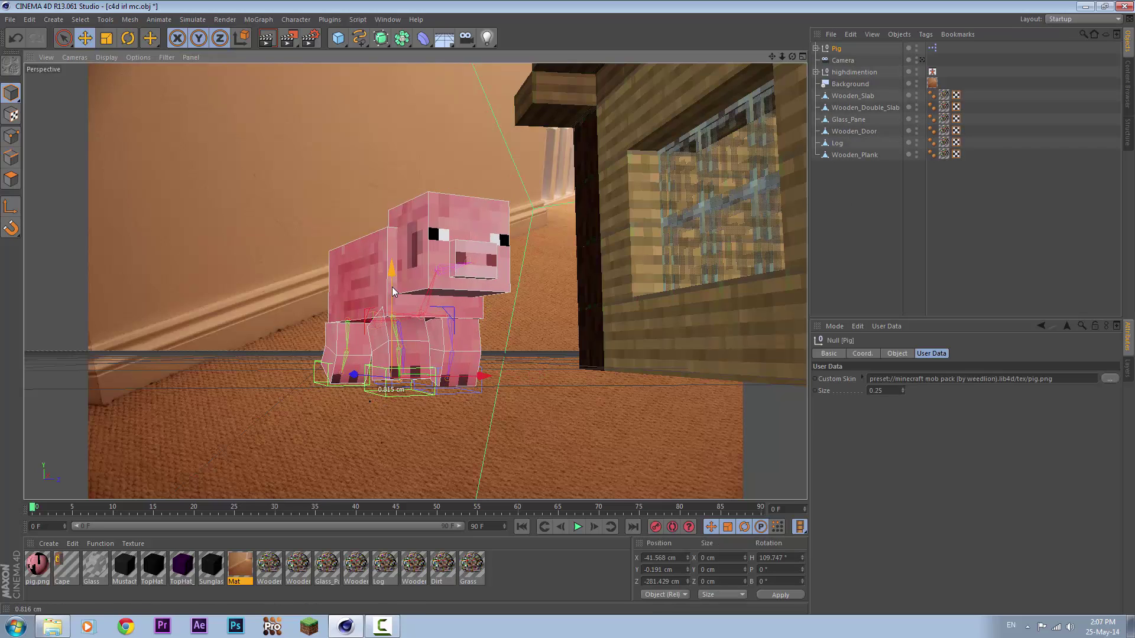
click(922, 60)
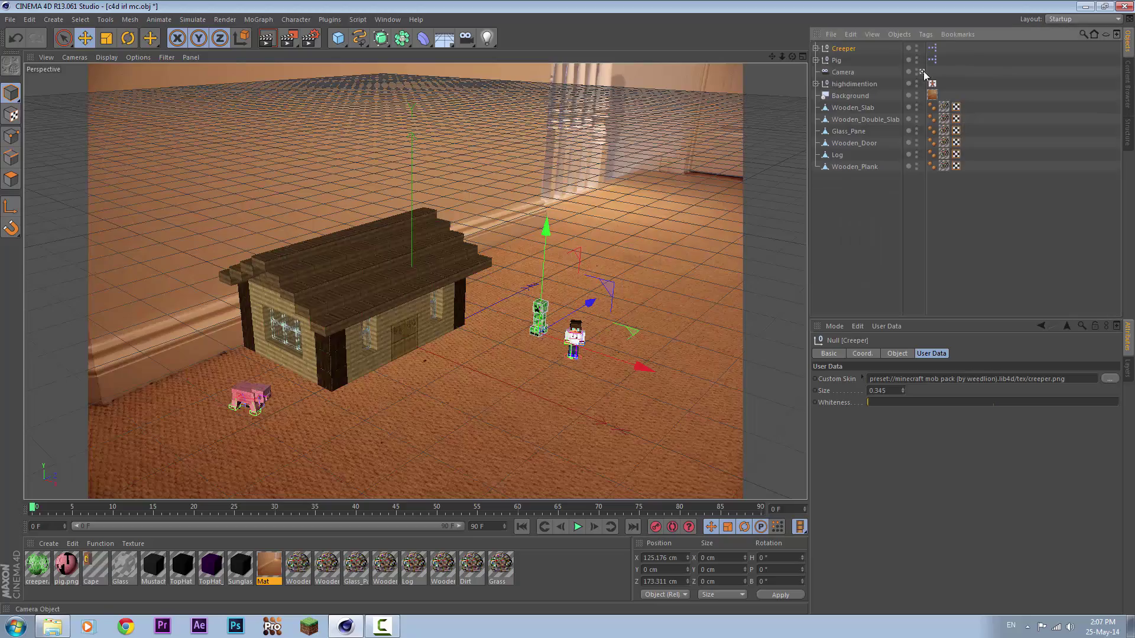
- Scale the Creeper to 0.355 and turn it to face a new direction
click(903, 389)
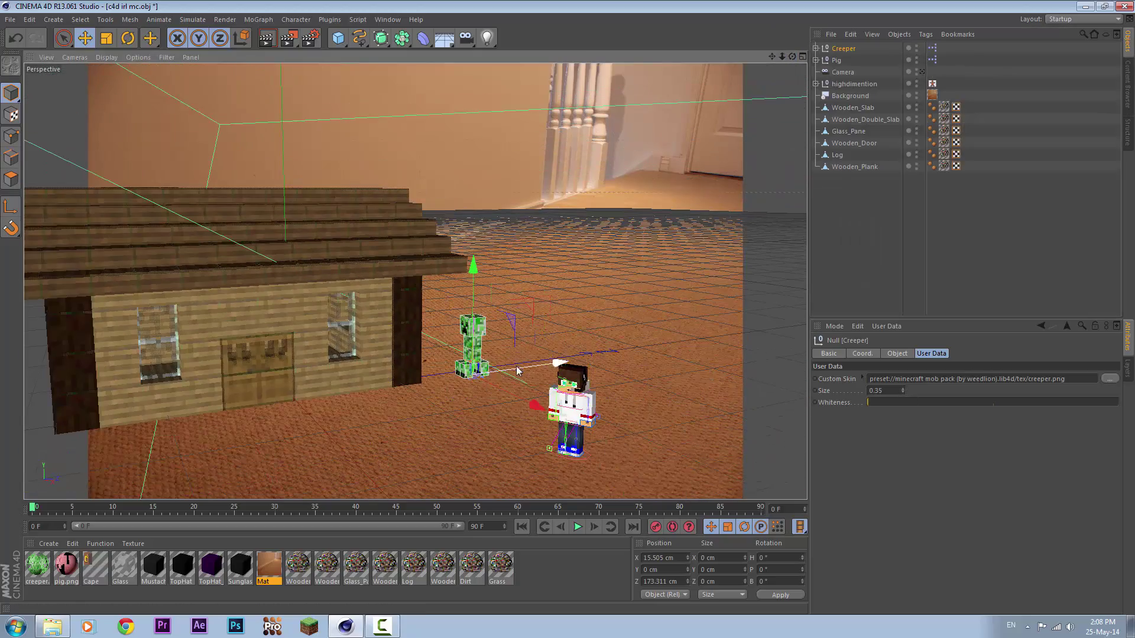
key(r)
drag(517, 370, 542, 334)
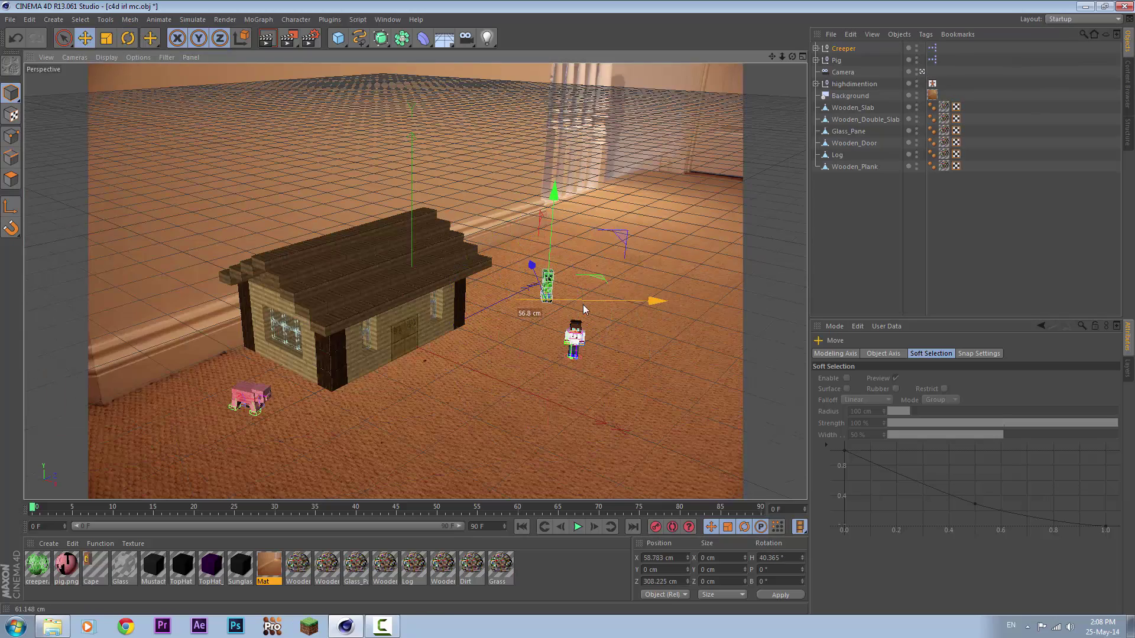
click(84, 40)
click(902, 389)
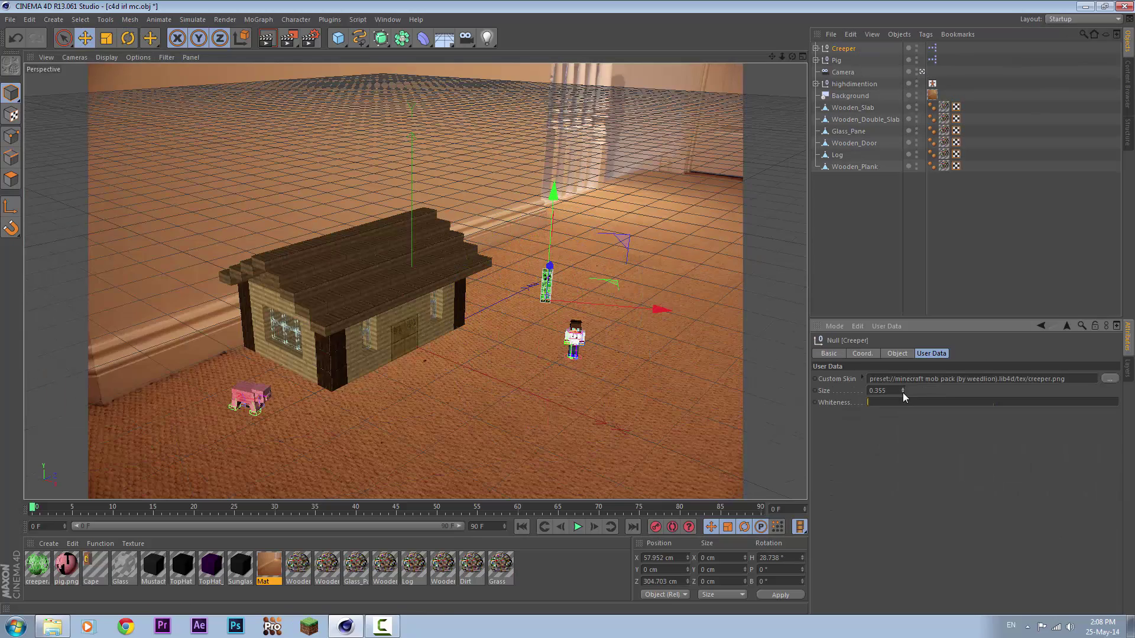
scroll(568, 307, up, 5)
- Select the Creeper's front foot nulls and head for posing
click(564, 435)
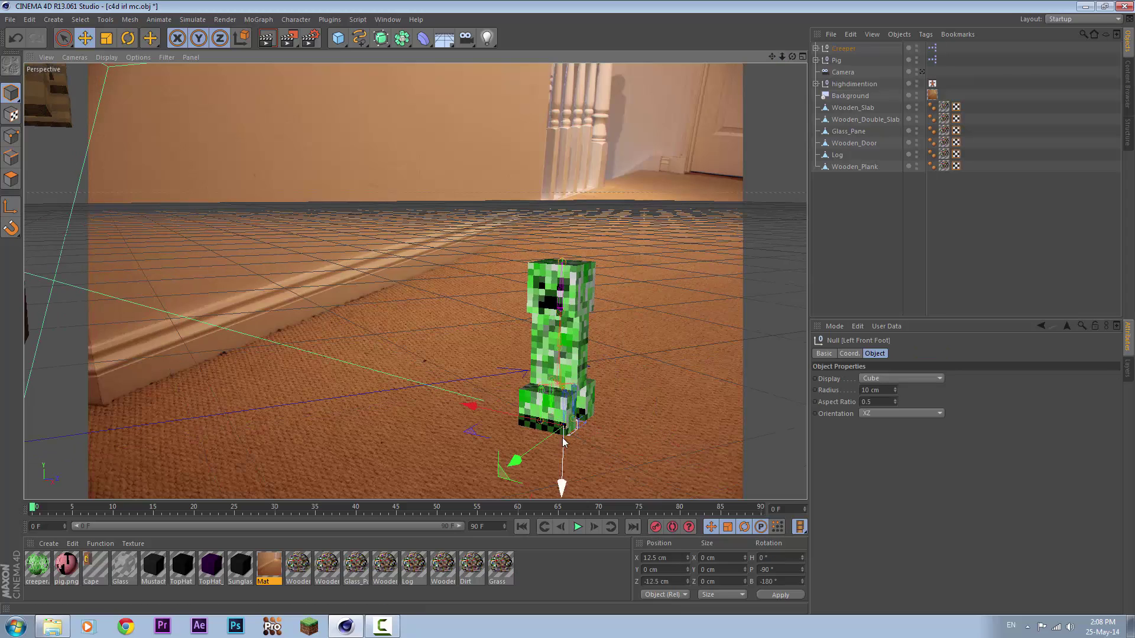
alt+drag(573, 311, 532, 390)
click(532, 390)
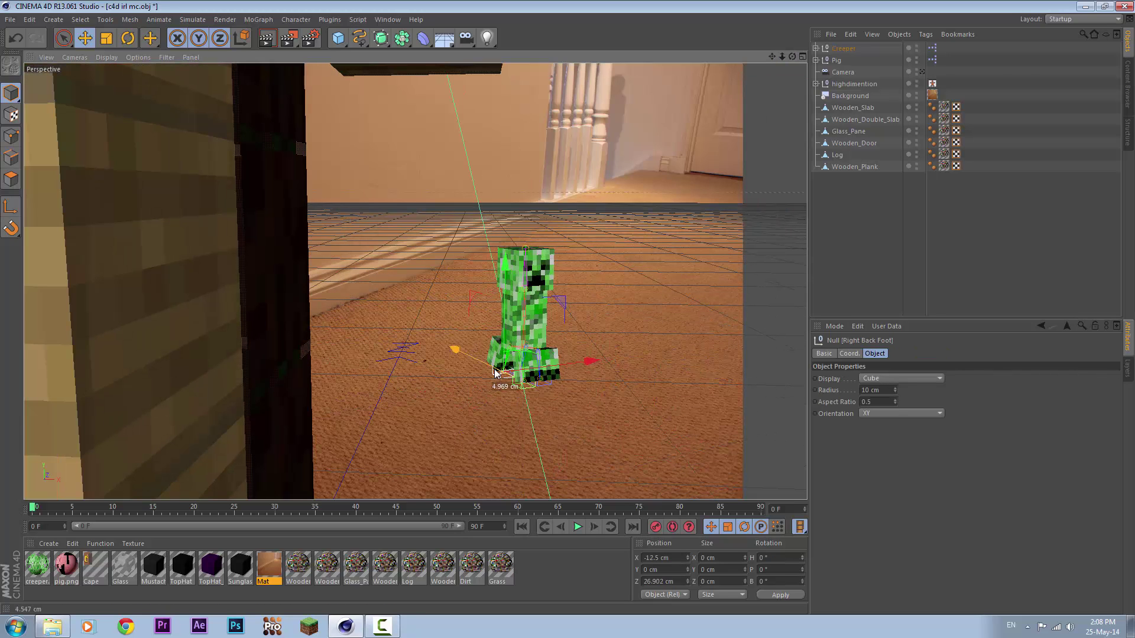
click(528, 291)
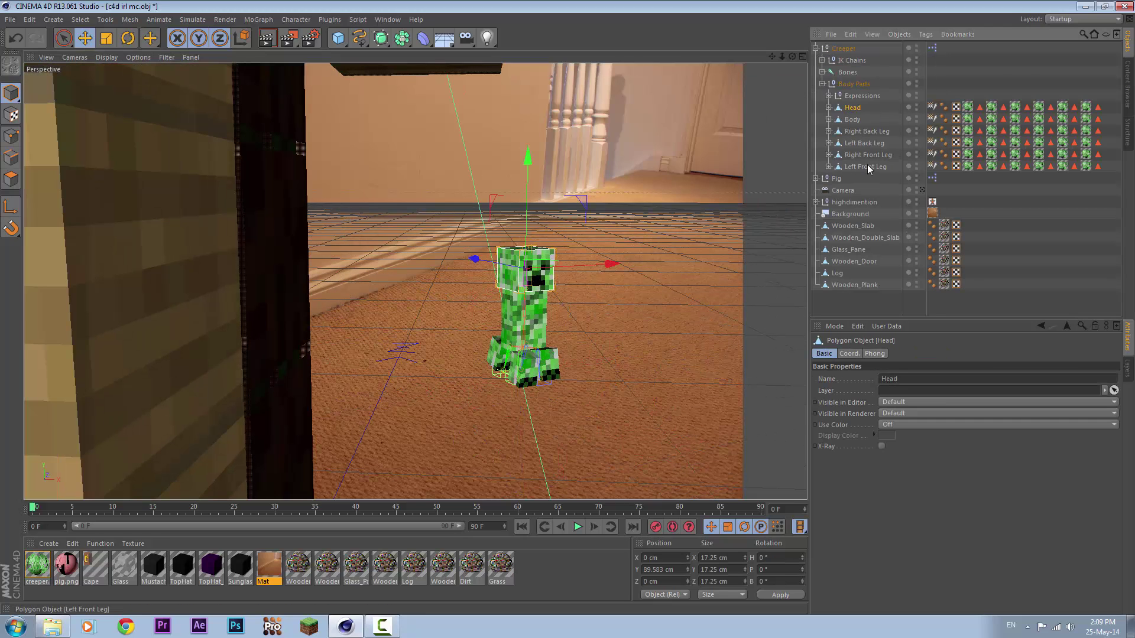
key(r)
scroll(802, 91, down, 5)
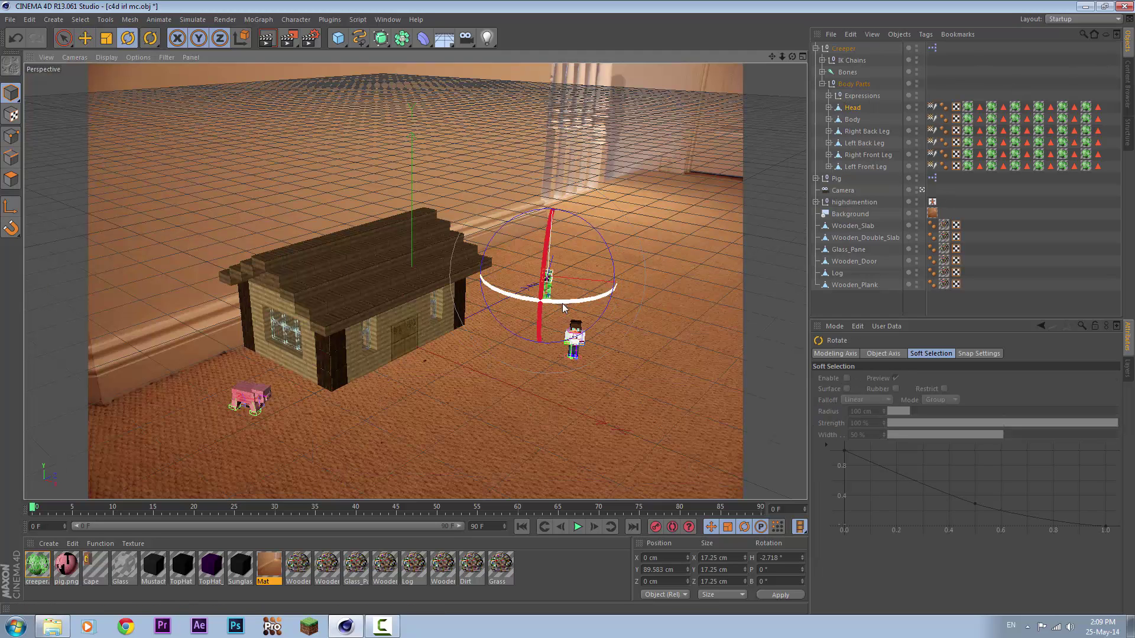
- Turn the highdimention character slightly toward the camera
click(573, 340)
drag(623, 389, 589, 364)
key(e)
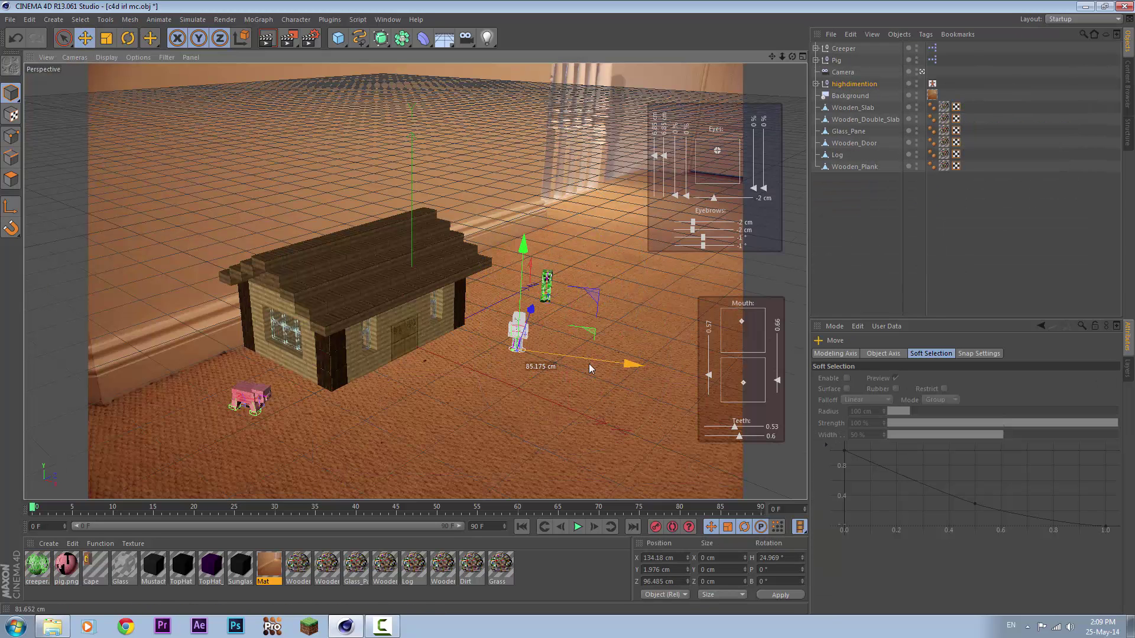
drag(519, 341, 548, 388)
scroll(568, 307, up, 10)
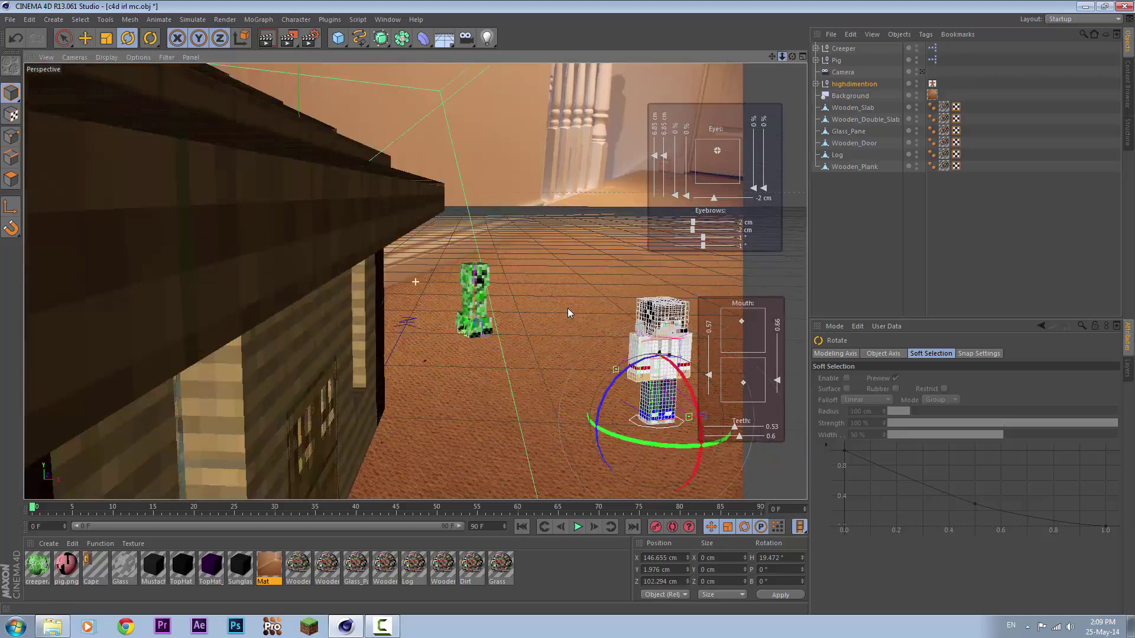
key(e)
scroll(567, 305, up, 5)
scroll(567, 305, up, 5)
- Open the character's mouth and tilt its head sideways
drag(742, 321, 739, 340)
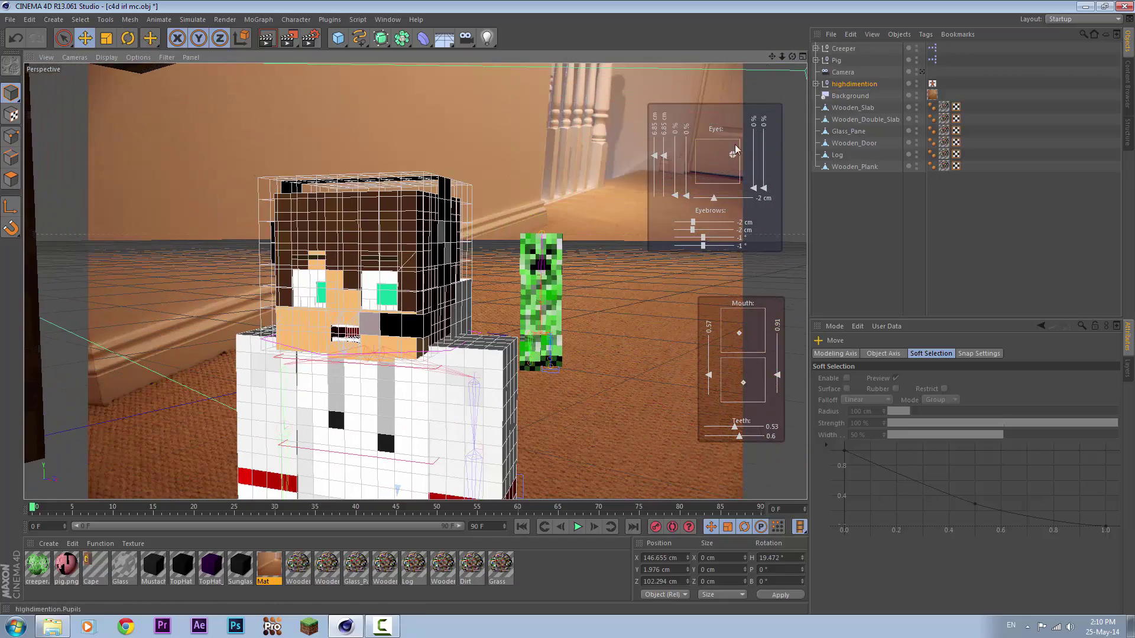
scroll(356, 388, down, 8)
click(367, 382)
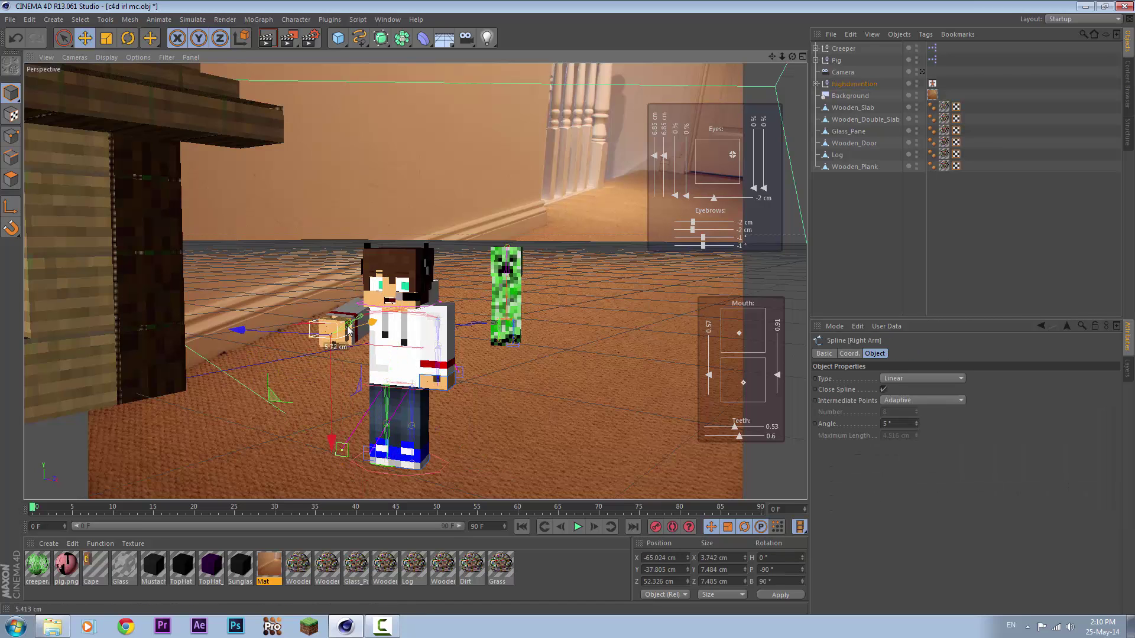
alt+drag(373, 322, 328, 415)
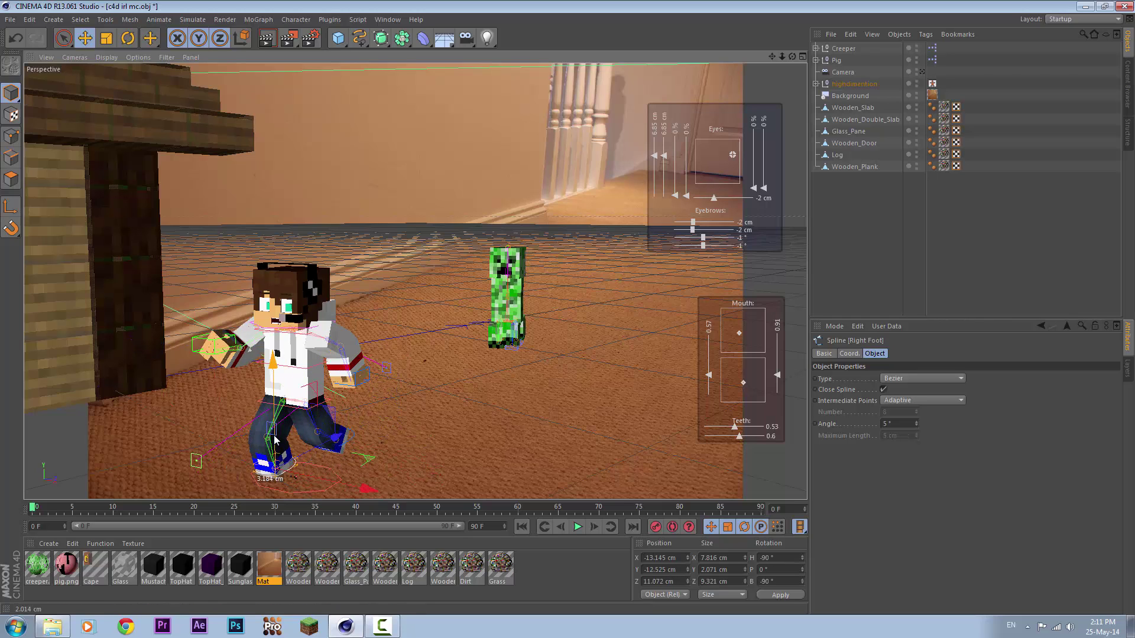
click(289, 296)
key(r)
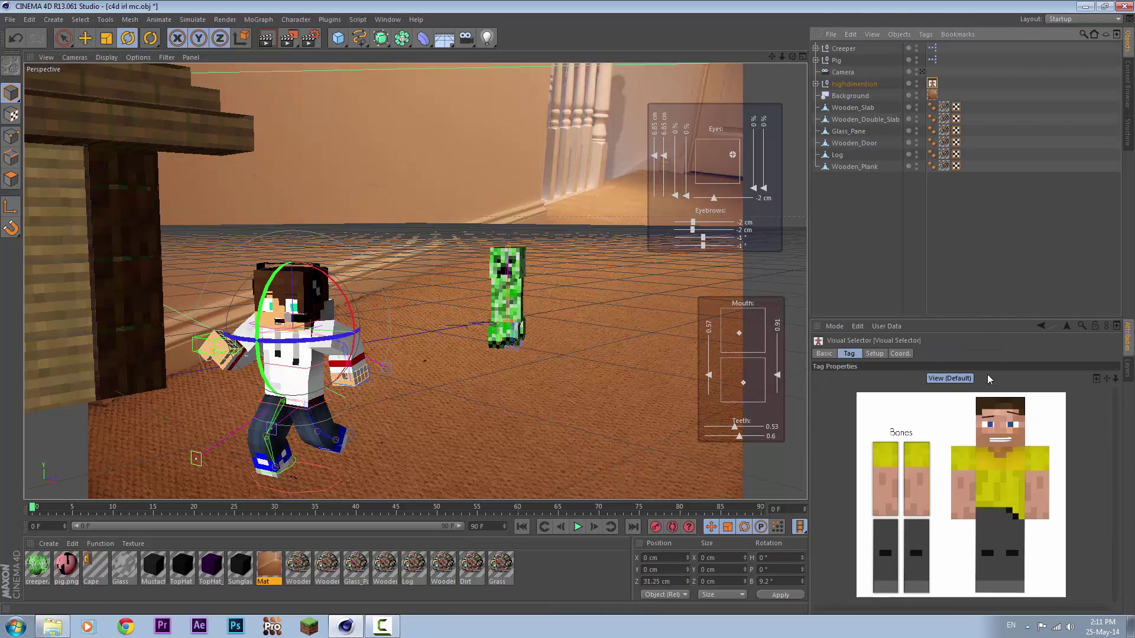
drag(343, 326, 305, 334)
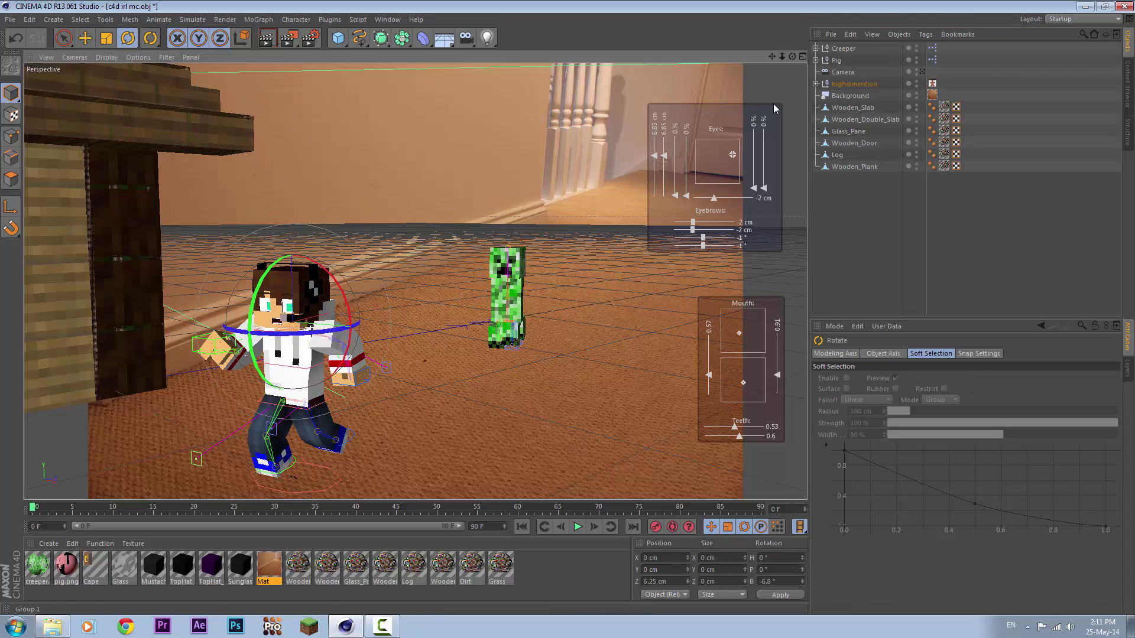
scroll(567, 308, down, 5)
- Move the character's foot forward into a mid-stride pose
click(854, 83)
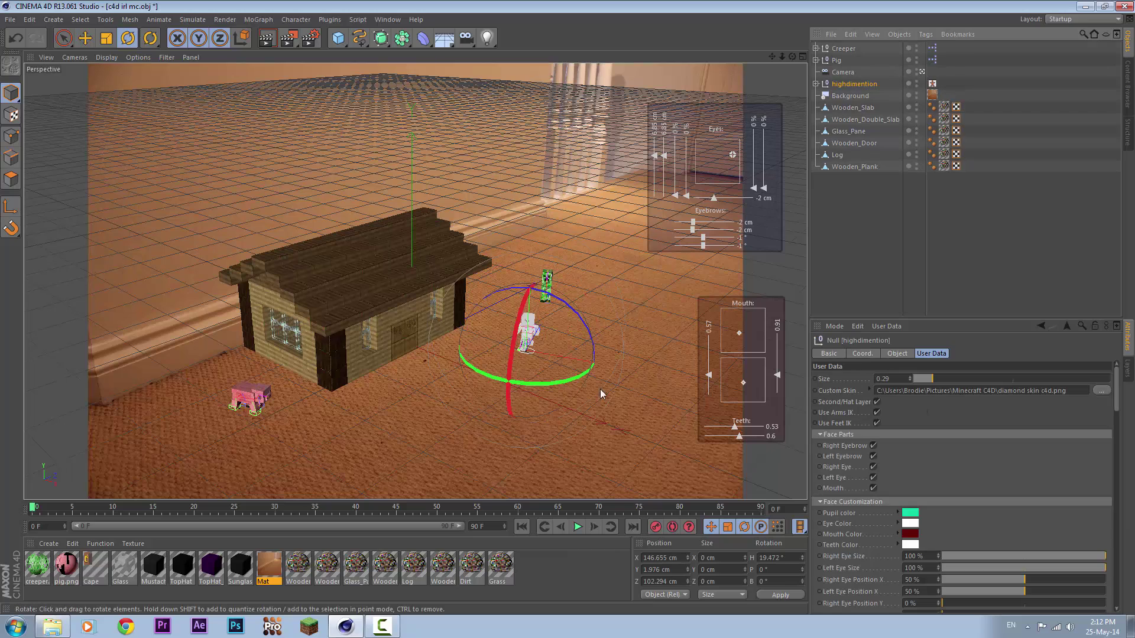
key(e)
click(556, 384)
scroll(350, 340, up, 8)
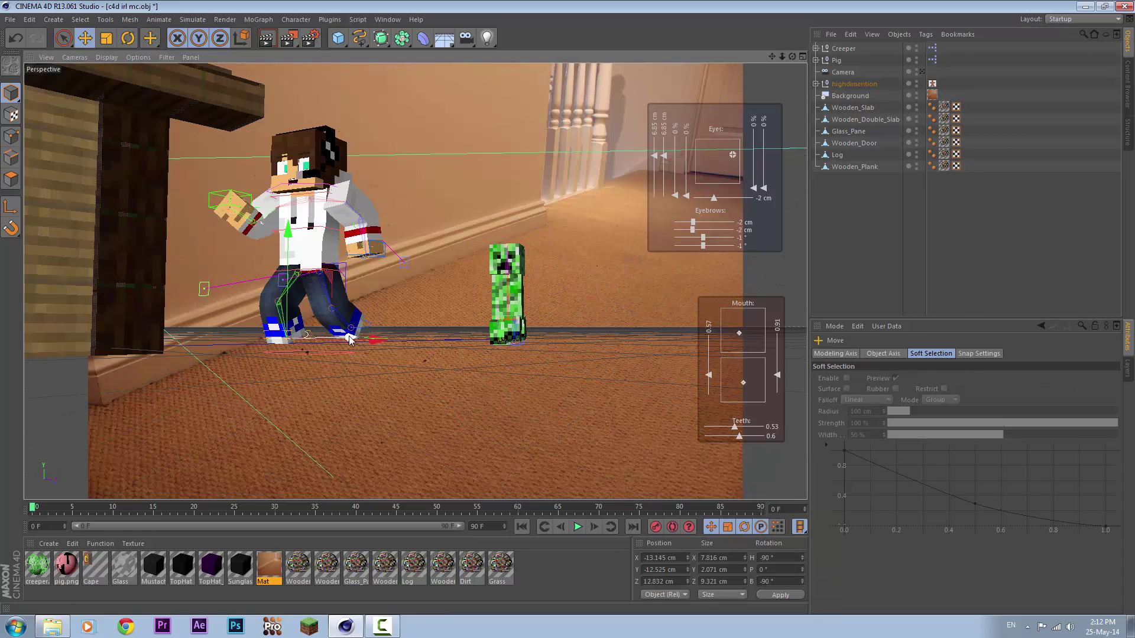
drag(275, 307, 283, 322)
scroll(413, 281, down, 8)
- Zoom in on the house door and try swinging the Wooden_Door open, then undo it
click(1128, 83)
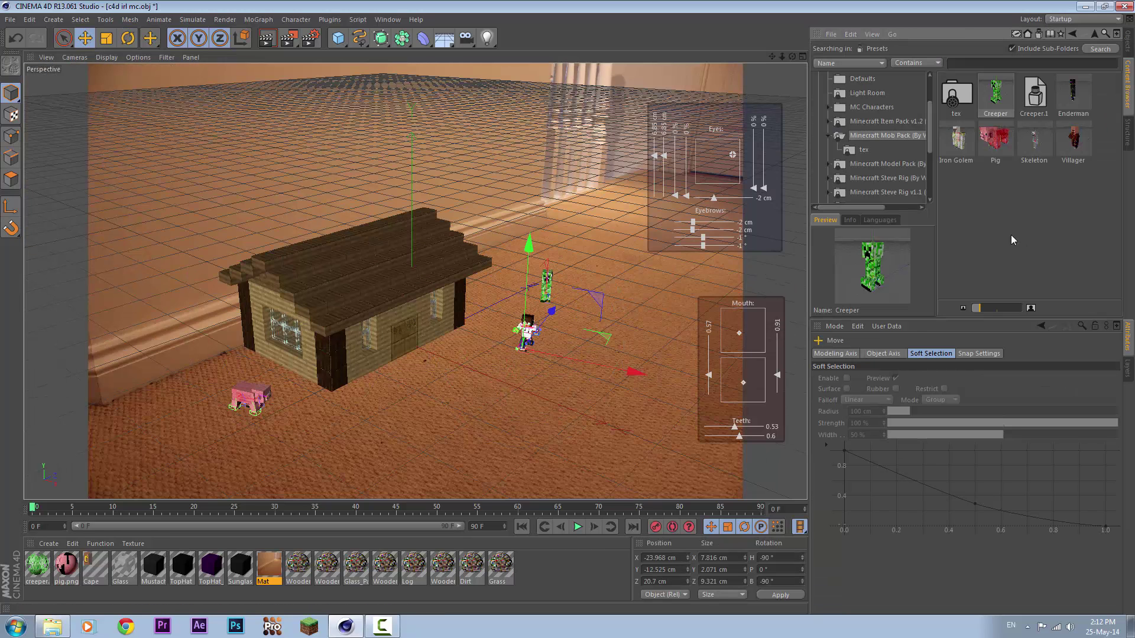
click(407, 332)
click(1128, 45)
drag(782, 59, 786, 53)
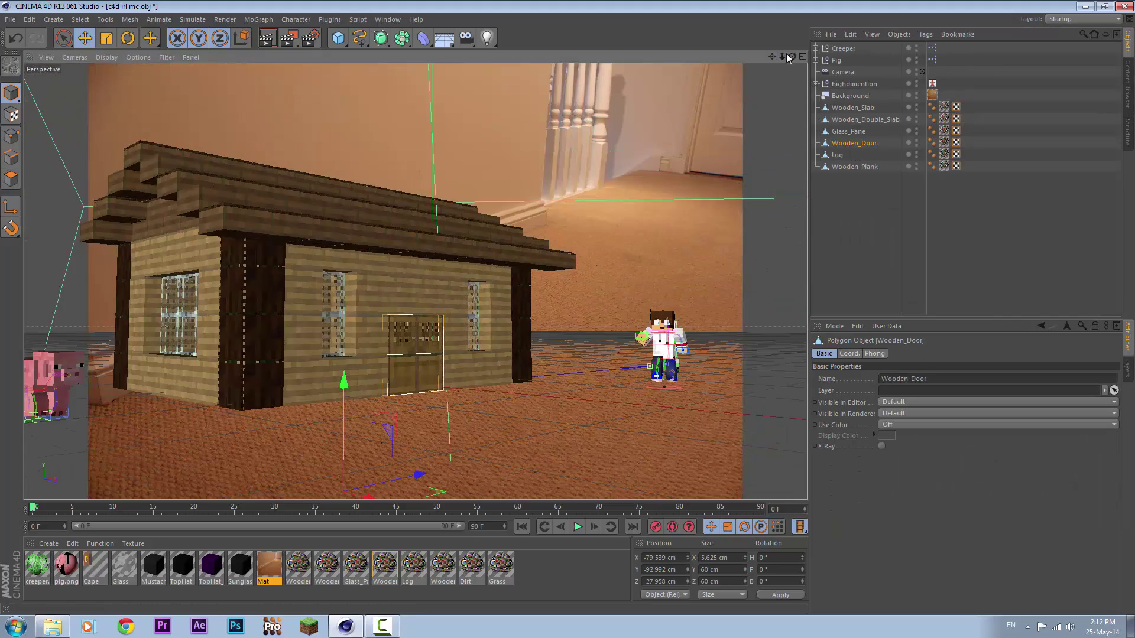
scroll(568, 307, up, 3)
mouse_move(567, 312)
alt+mouse_down()
mouse_move(416, 306)
mouse_move(568, 187)
alt+mouse_up()
scroll(488, 273, up, 3)
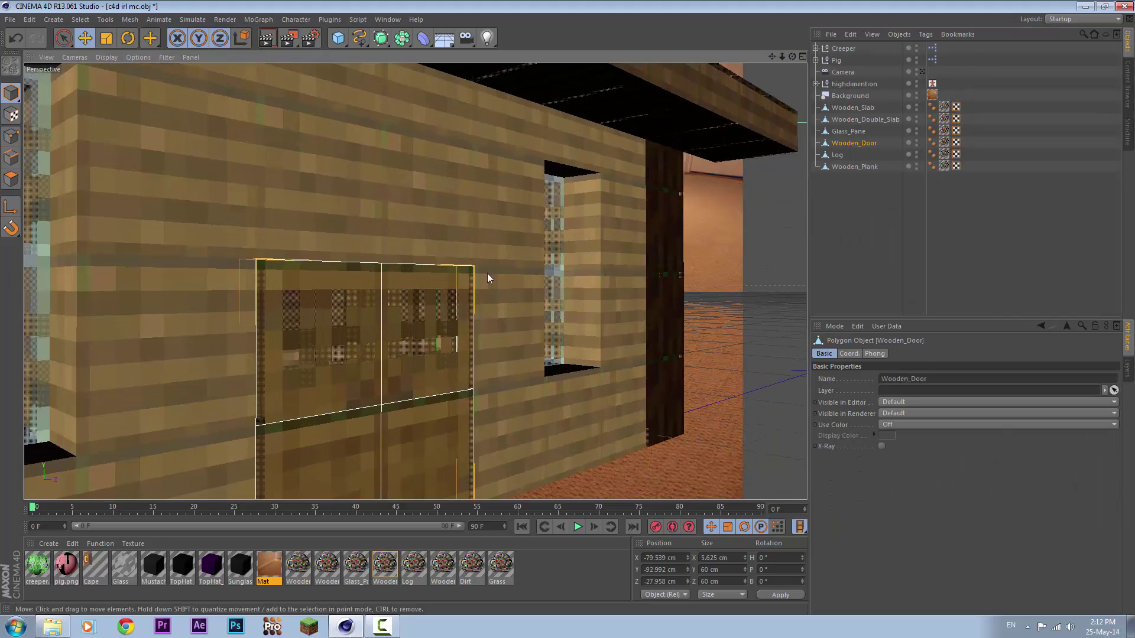
key(r)
mouse_move(184, 88)
mouse_down()
mouse_move(469, 405)
mouse_move(286, 354)
mouse_up()
key(ctrl+z)
scroll(519, 339, down, 5)
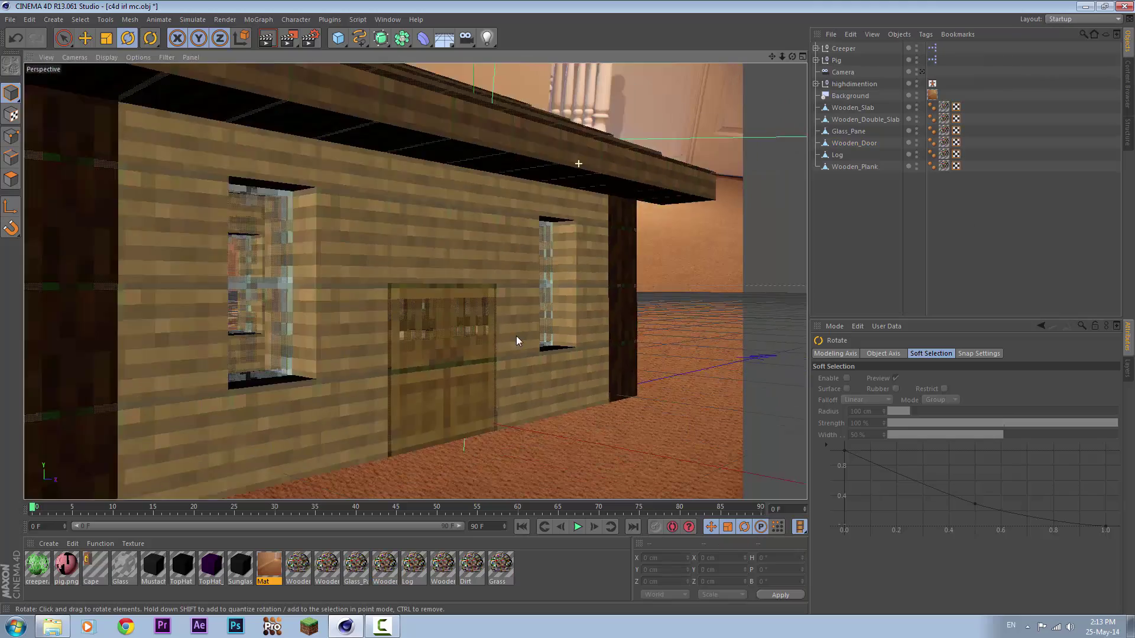
scroll(519, 339, down, 3)
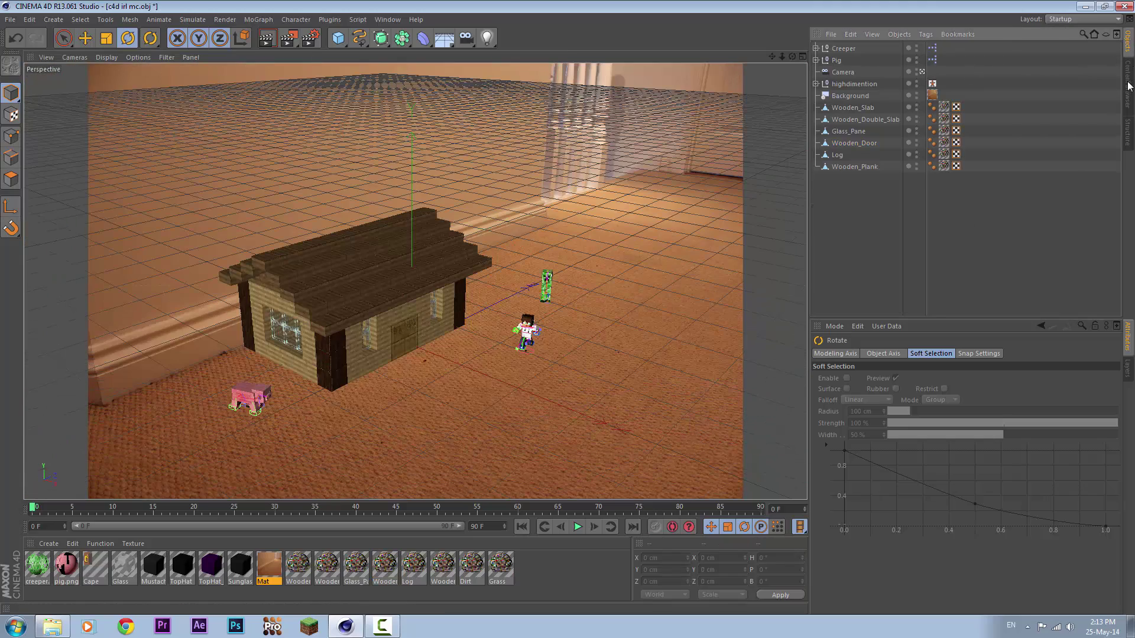
- Test-render the view with Ctrl+R twice to preview the composite
click(1128, 83)
click(52, 627)
click(47, 88)
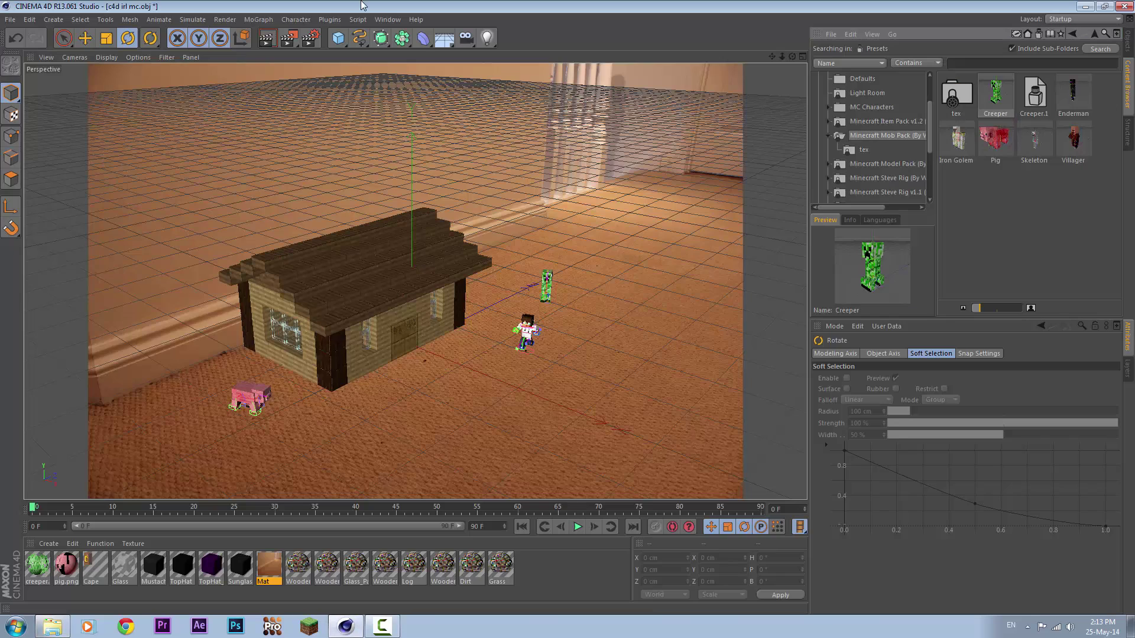
key(ctrl+r)
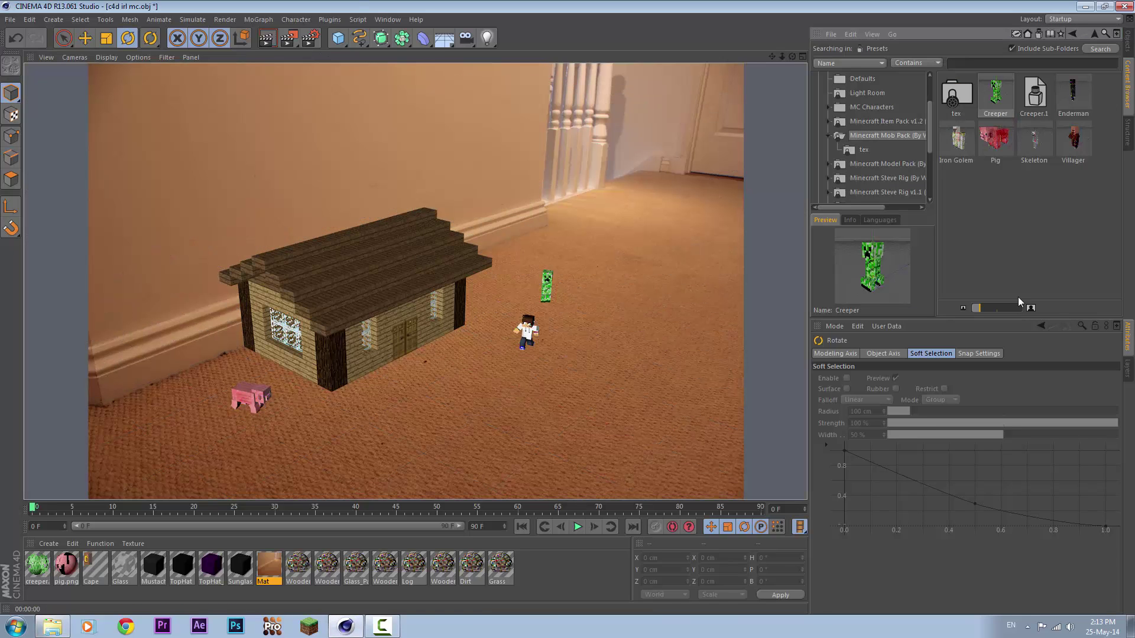
click(1128, 45)
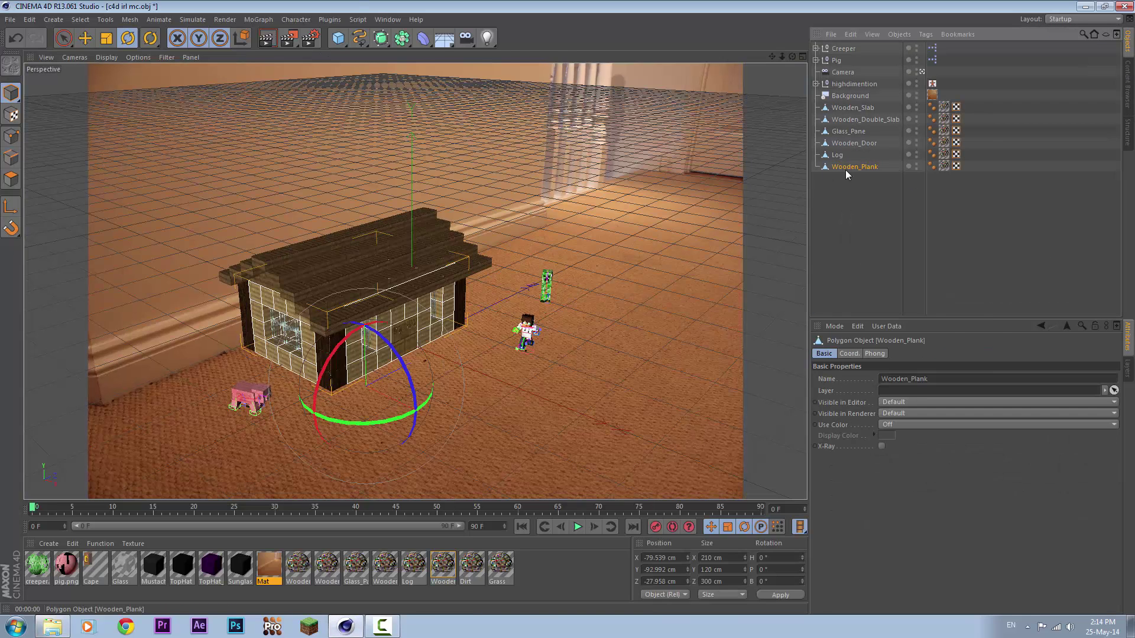
click(939, 269)
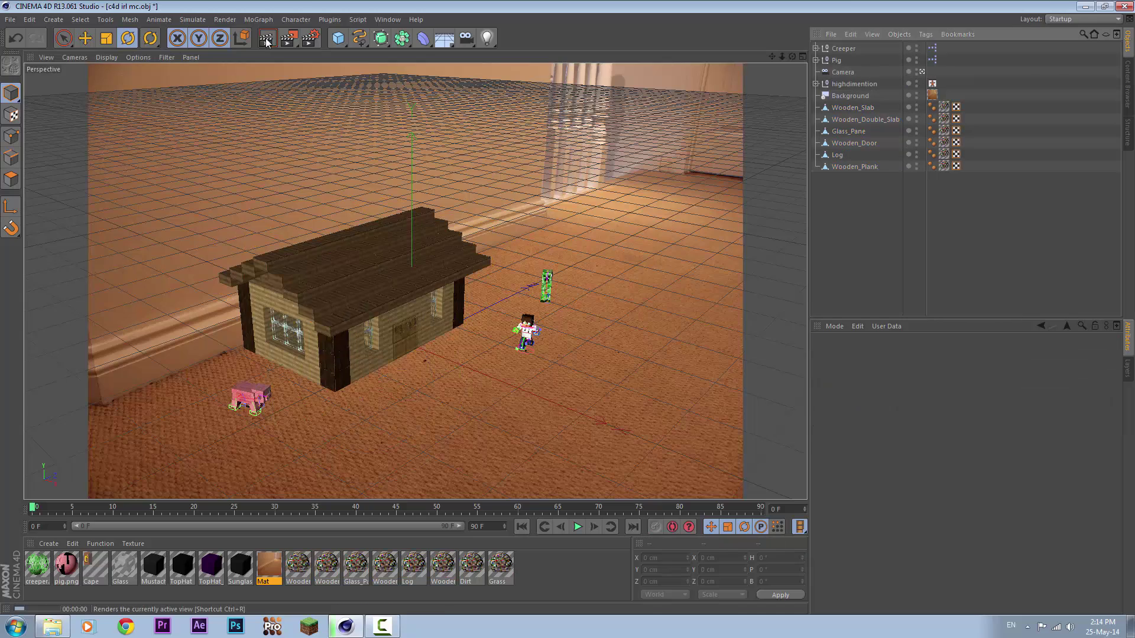
key(ctrl+r)
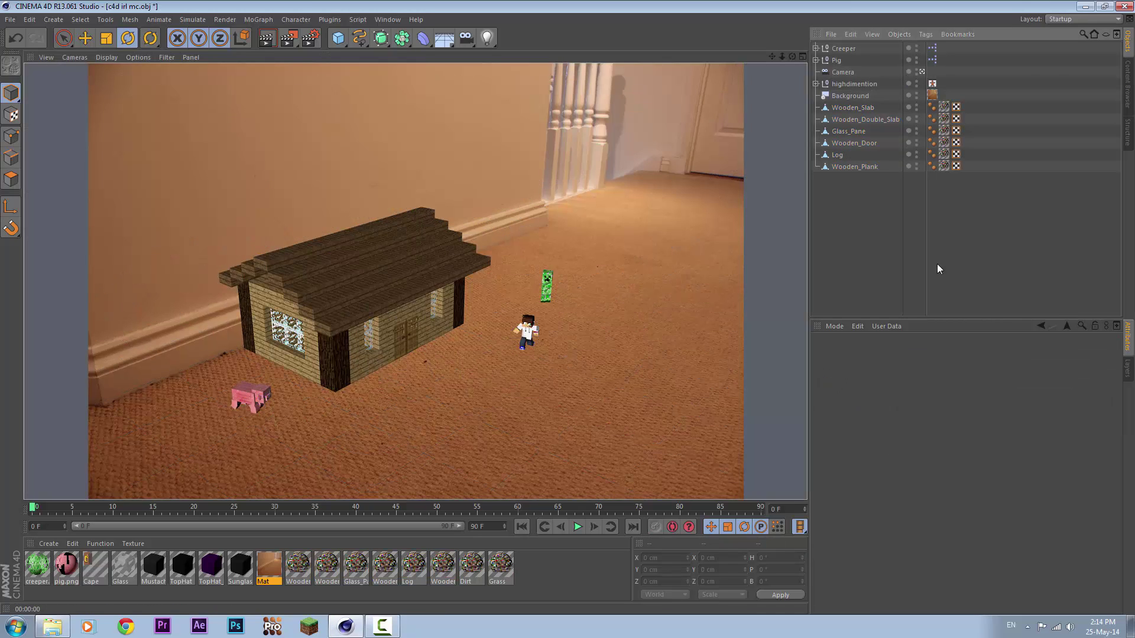
- Browse the MC Characters folder and select the Creeper together with the character
click(1128, 82)
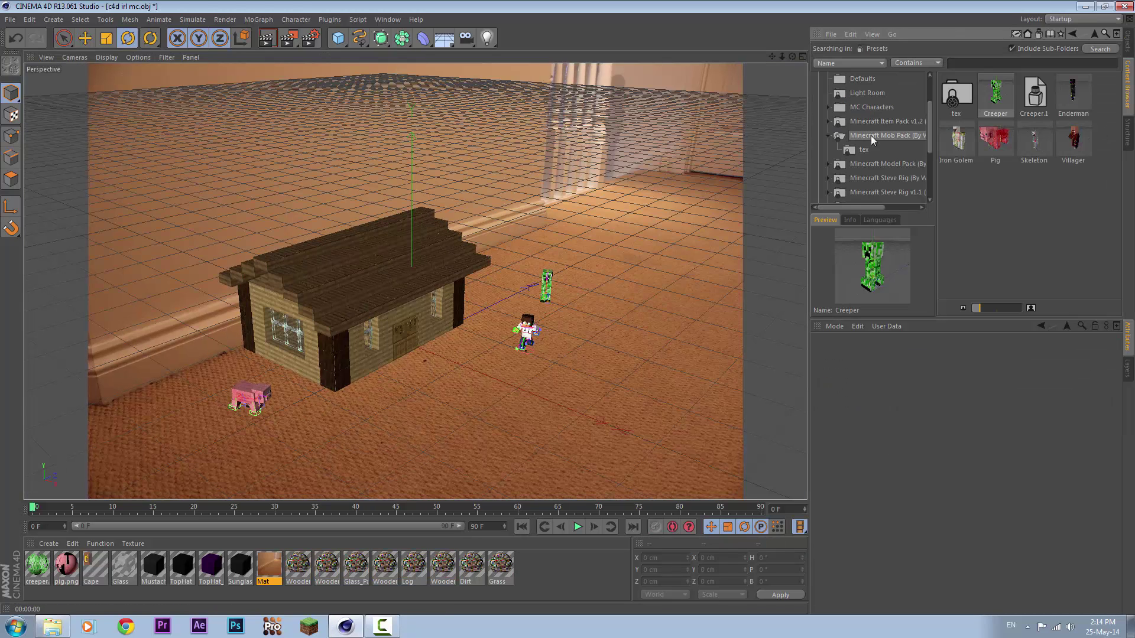
click(869, 107)
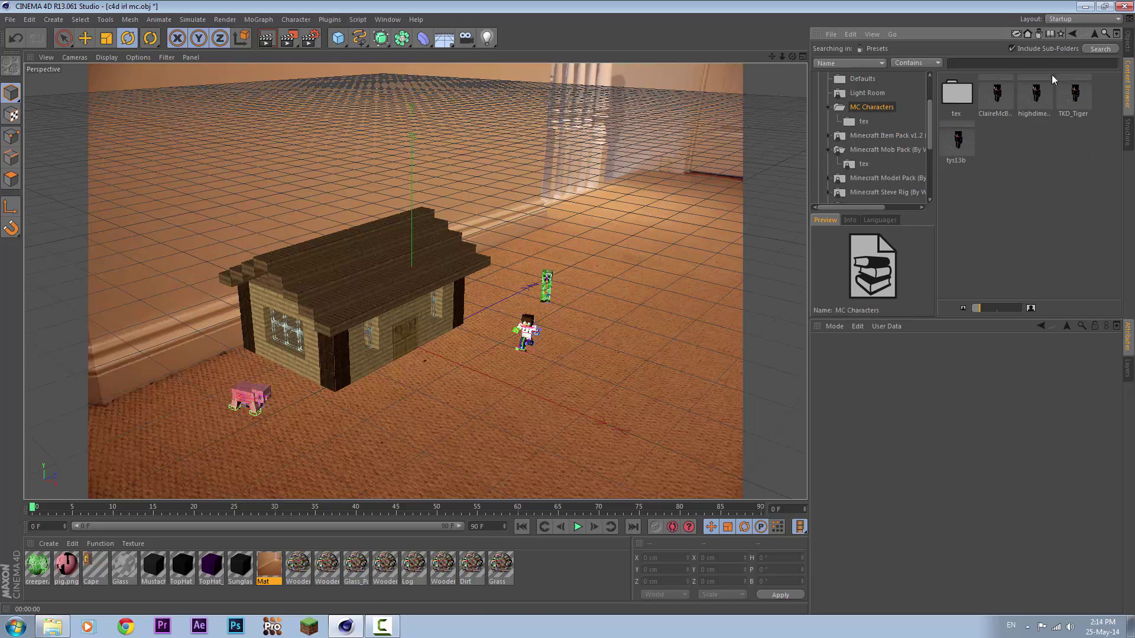
click(1128, 43)
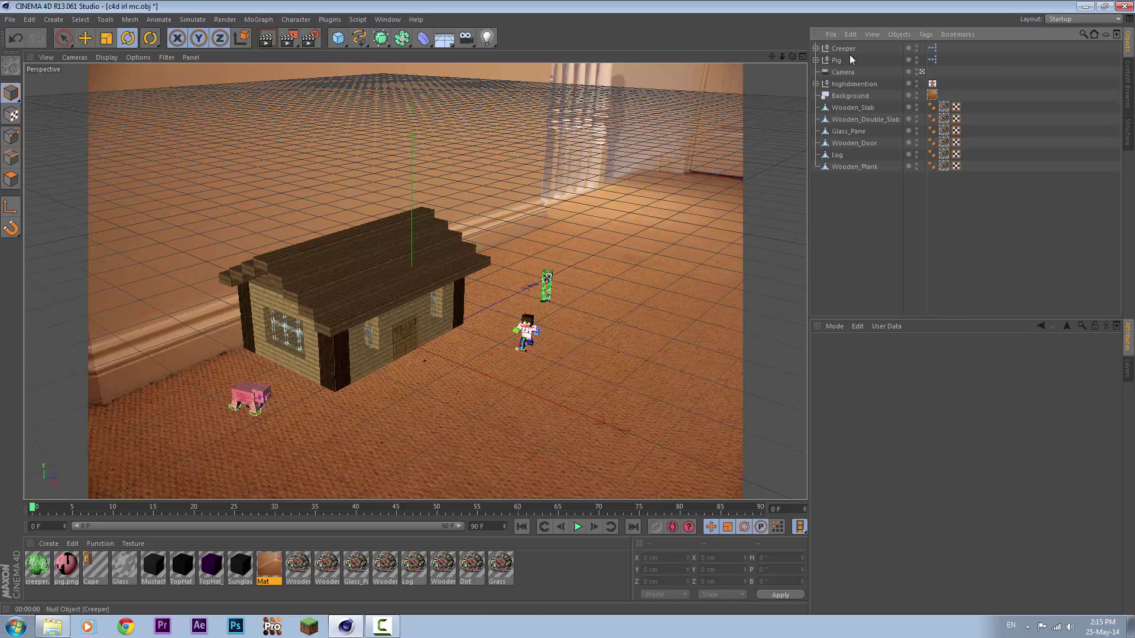
click(527, 331)
- Add a Plane of about 565x830 cm with the carpet Mat material and a Compositing tag
key(e)
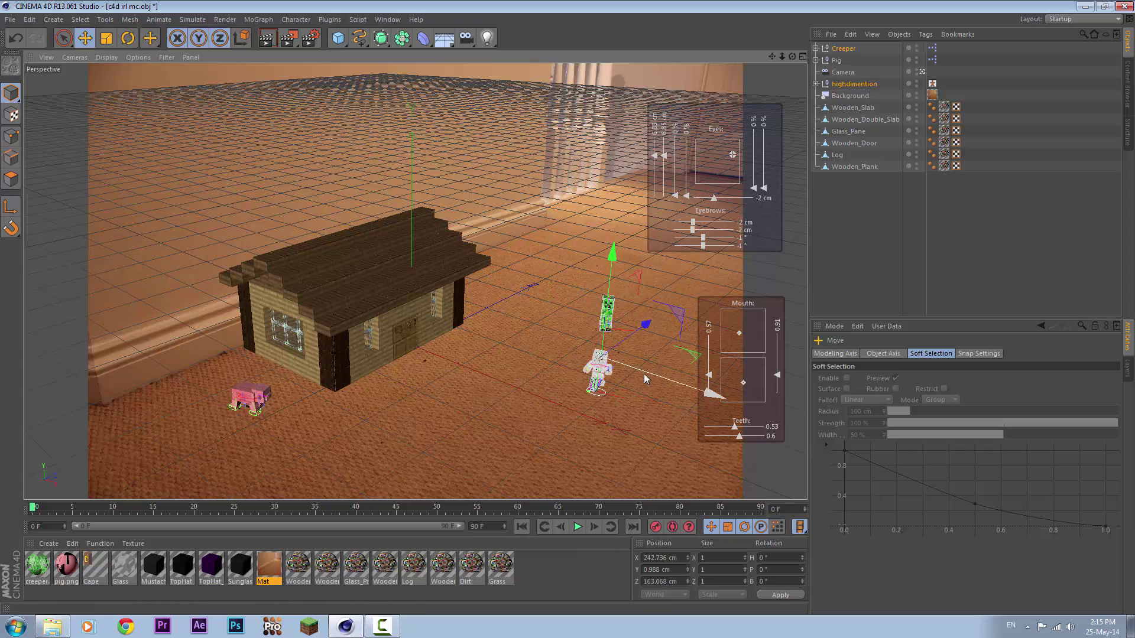
click(959, 250)
drag(339, 38, 425, 47)
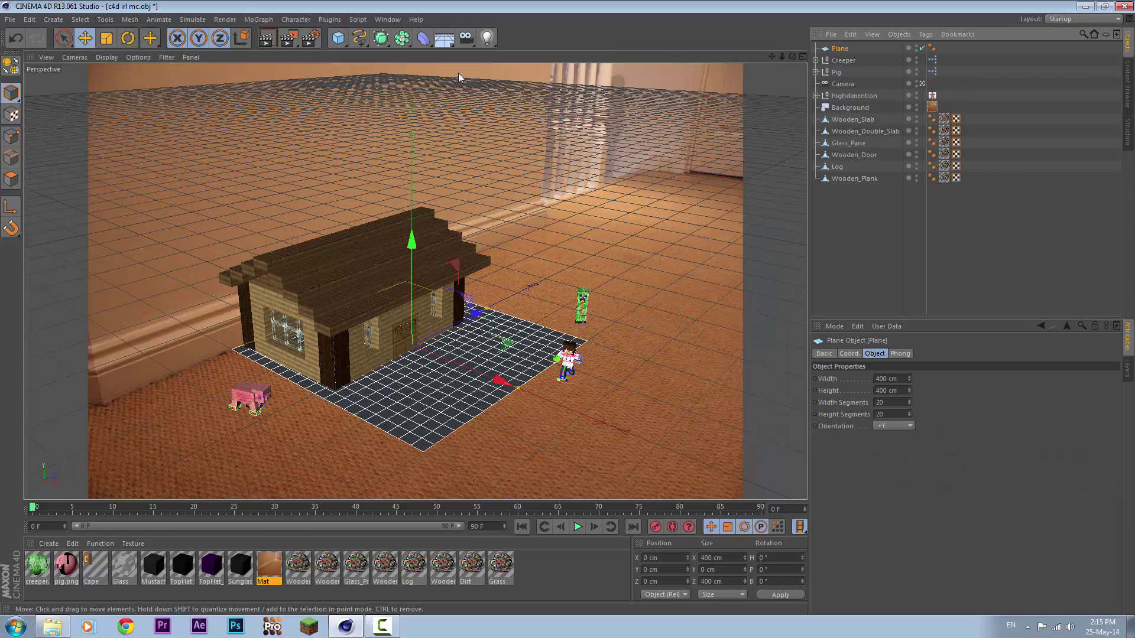
drag(521, 378, 566, 421)
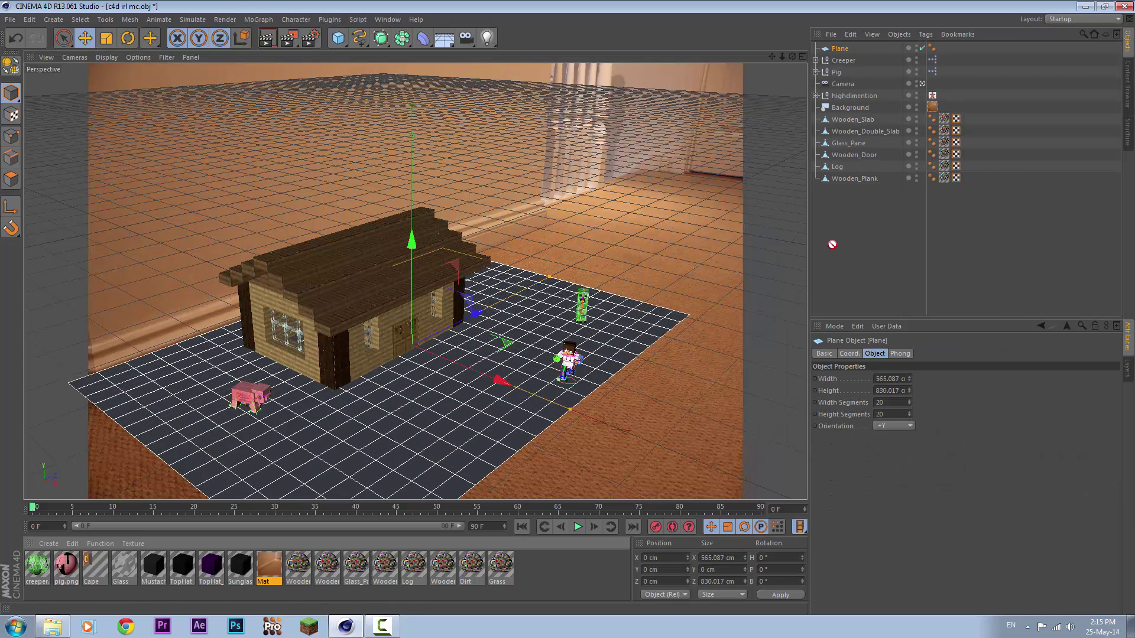
drag(269, 566, 840, 49)
right_click(840, 49)
click(983, 396)
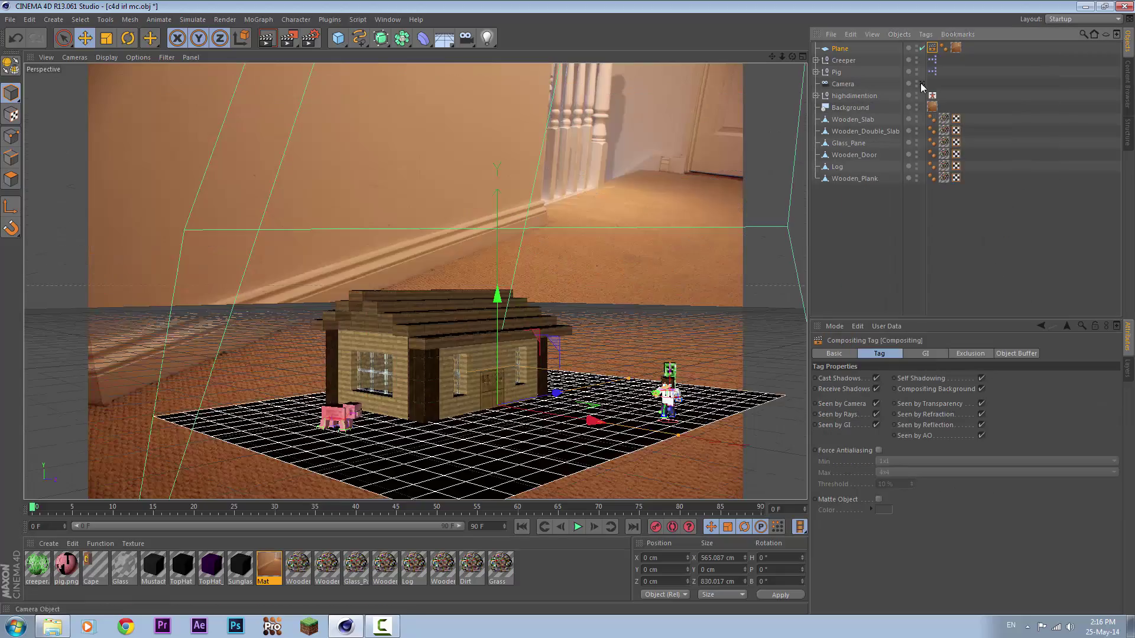
- Add a light and place it high above the scene to the upper right
click(487, 38)
click(525, 51)
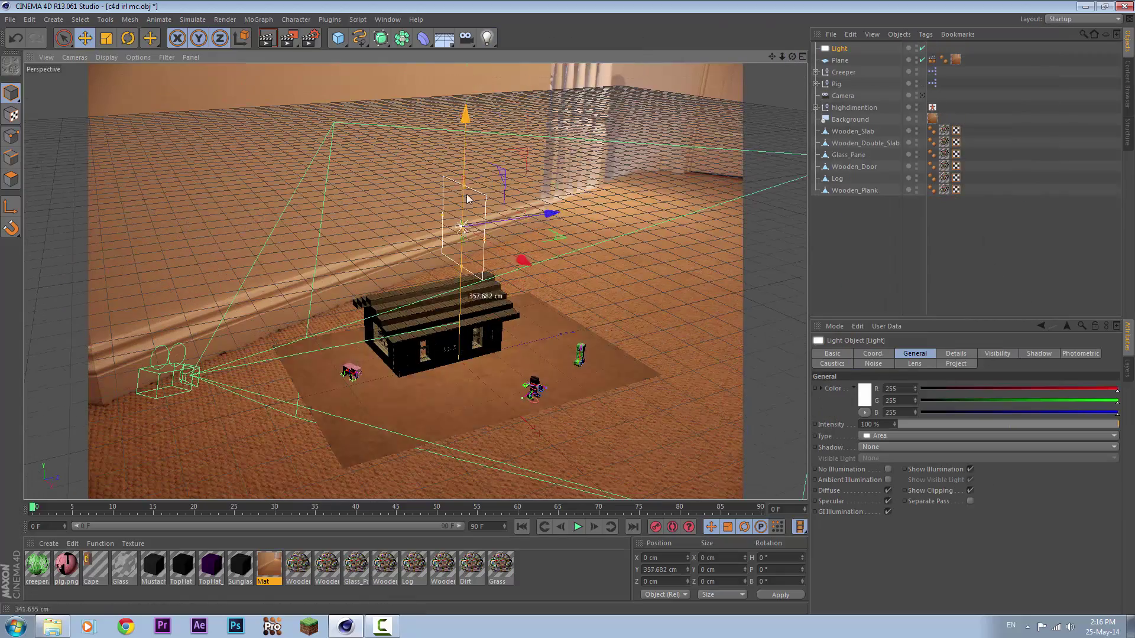
drag(473, 189, 732, 134)
alt+drag(566, 324, 650, 295)
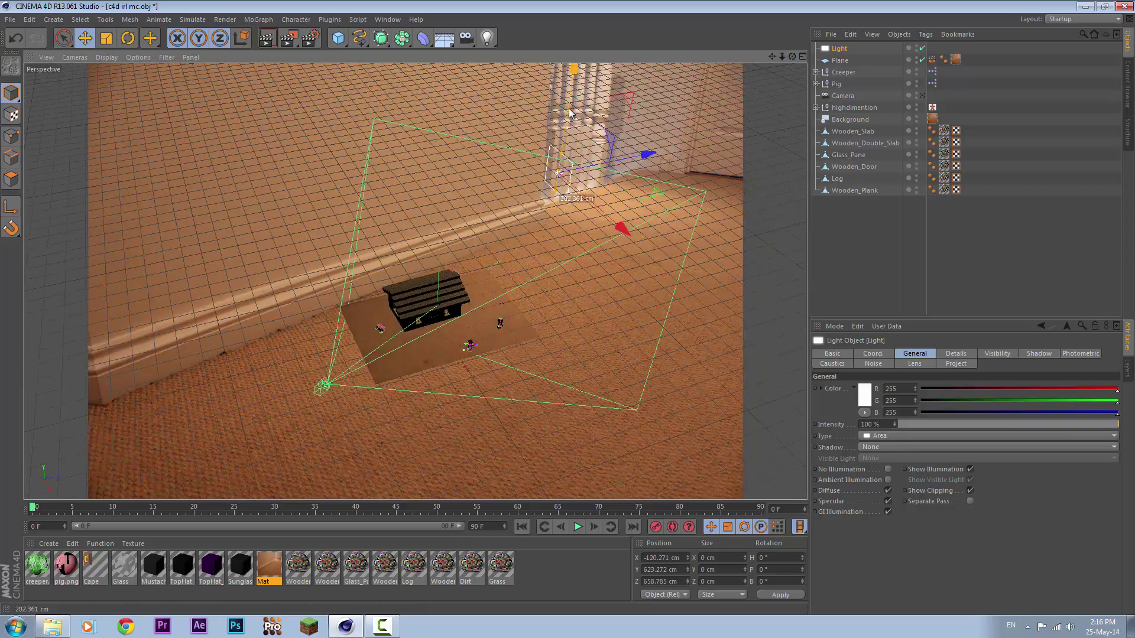
mouse_move(698, 228)
mouse_down()
mouse_move(499, 319)
mouse_move(516, 139)
mouse_move(494, 243)
mouse_move(499, 390)
mouse_move(478, 175)
mouse_up()
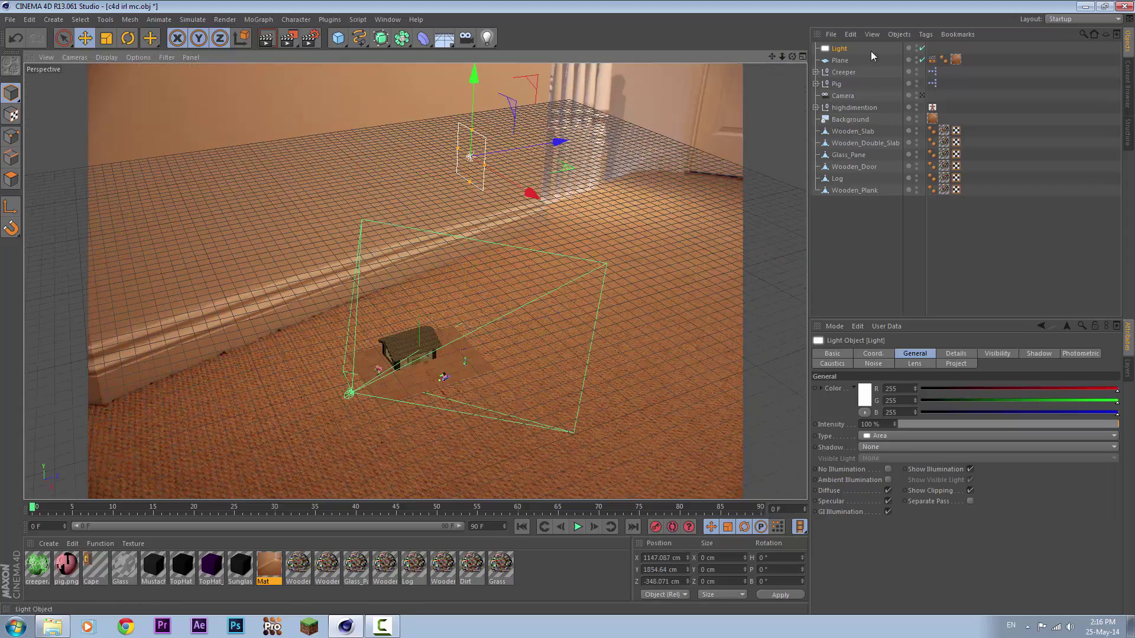
click(920, 97)
key(ctrl+z)
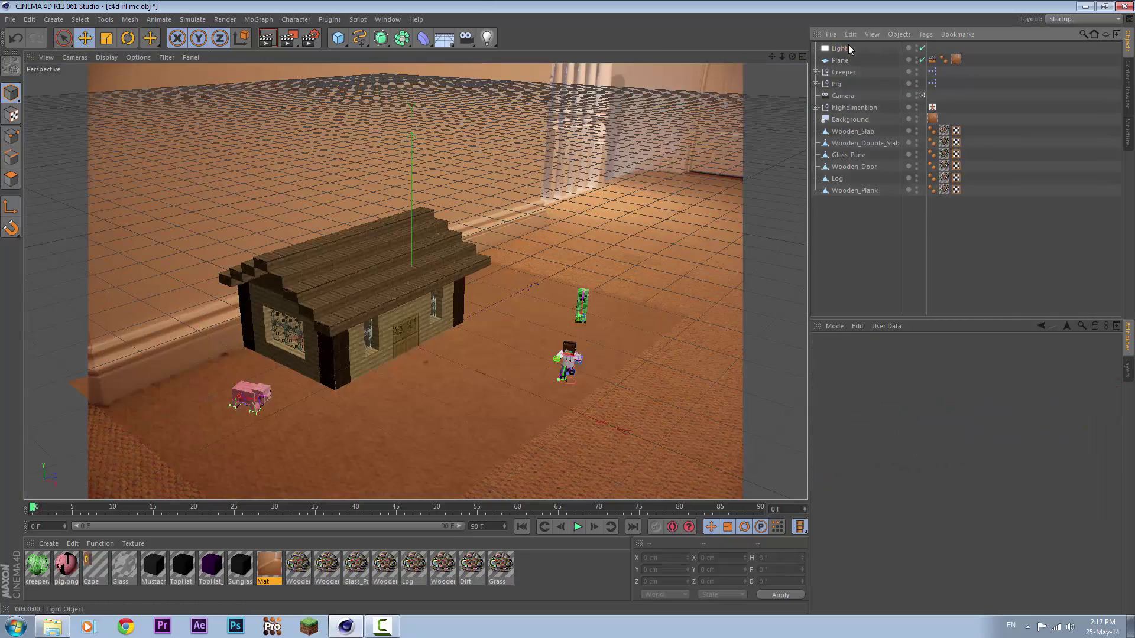
key(ctrl+z)
key(ctrl+z)
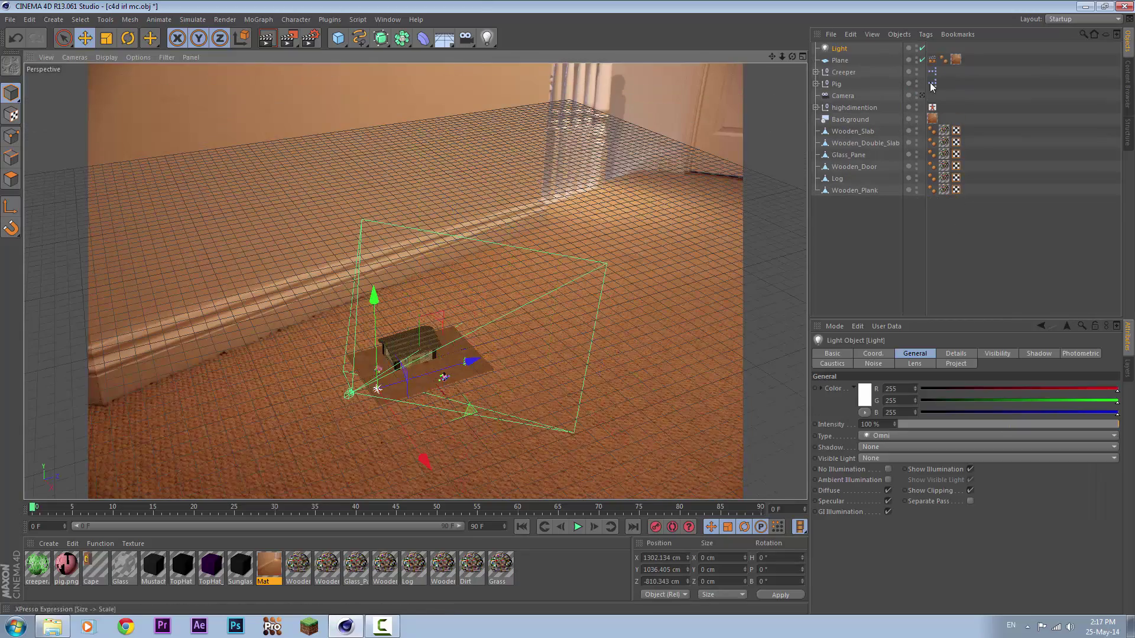
key(ctrl+z)
- Add the Ambient Occlusion effect in Render Settings
click(225, 19)
click(75, 290)
click(30, 216)
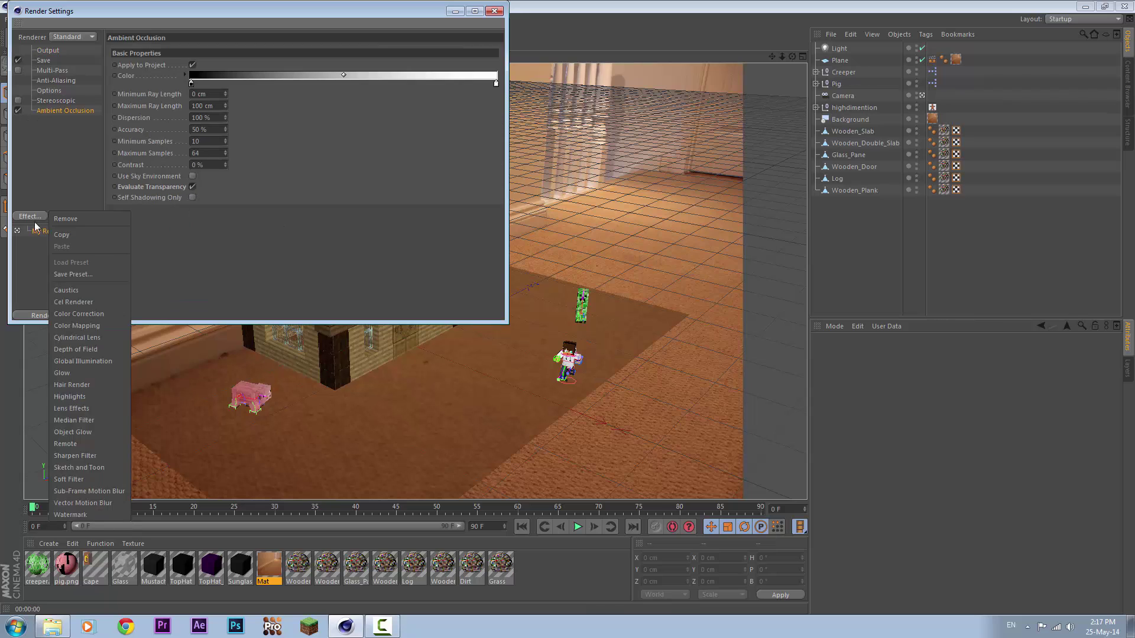
click(83, 373)
- Give the light Area shadows at 63% density and render a preview
click(494, 11)
click(839, 49)
click(886, 388)
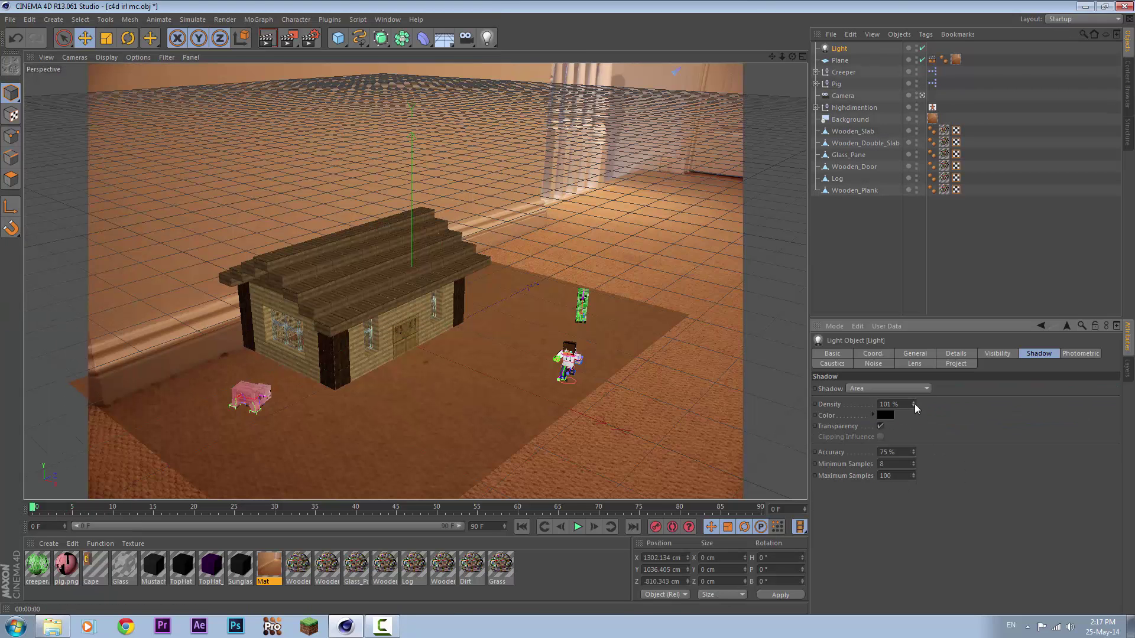
drag(914, 403, 915, 402)
click(268, 39)
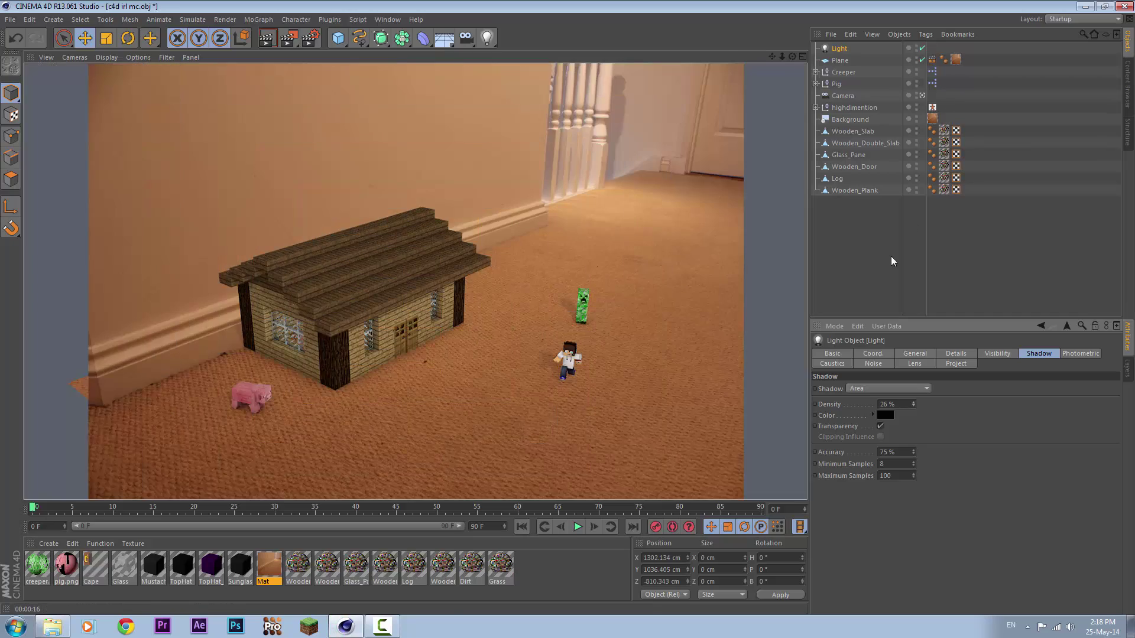
- Reposition the light closer to the house, test-rendering through the scene camera each time
scroll(568, 307, down, 5)
drag(568, 307, 436, 355)
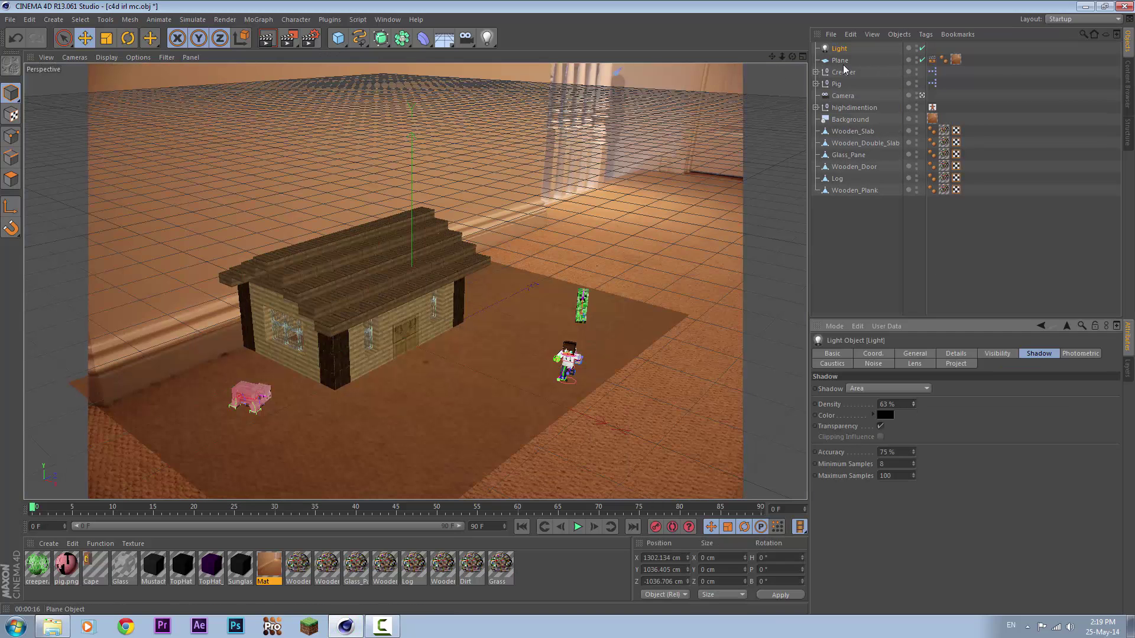
click(267, 40)
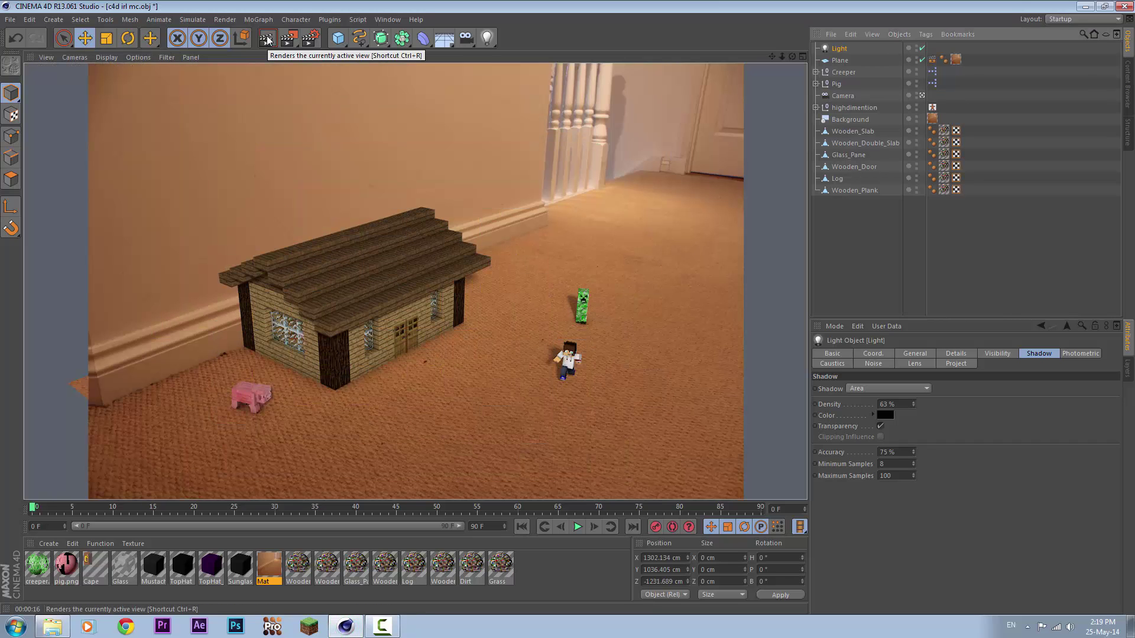
drag(334, 417, 307, 383)
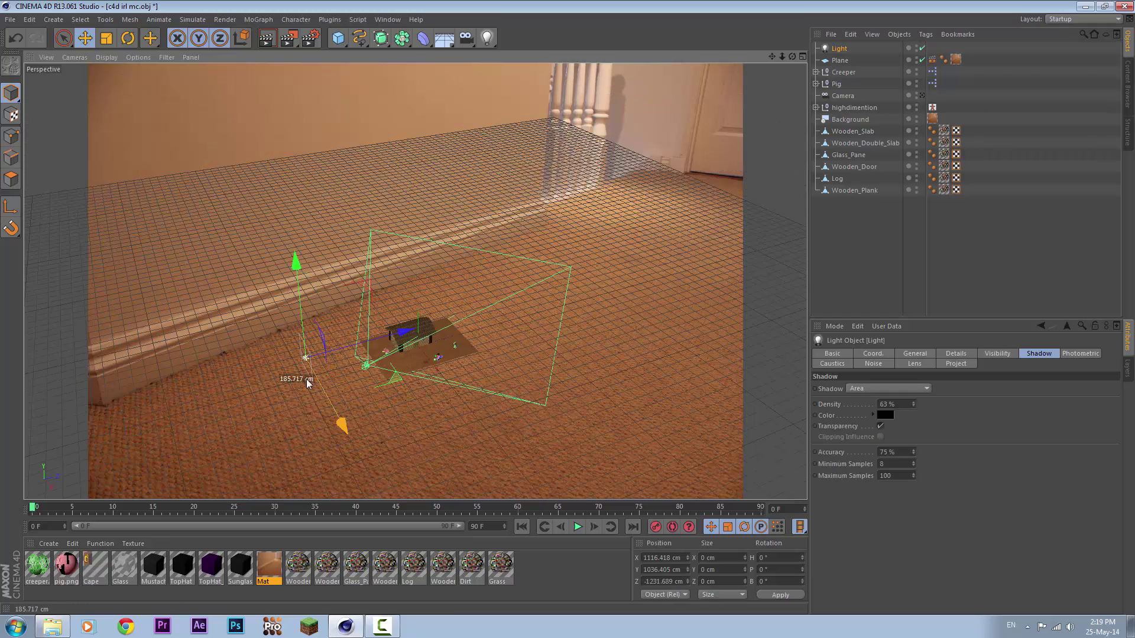
click(922, 95)
click(266, 39)
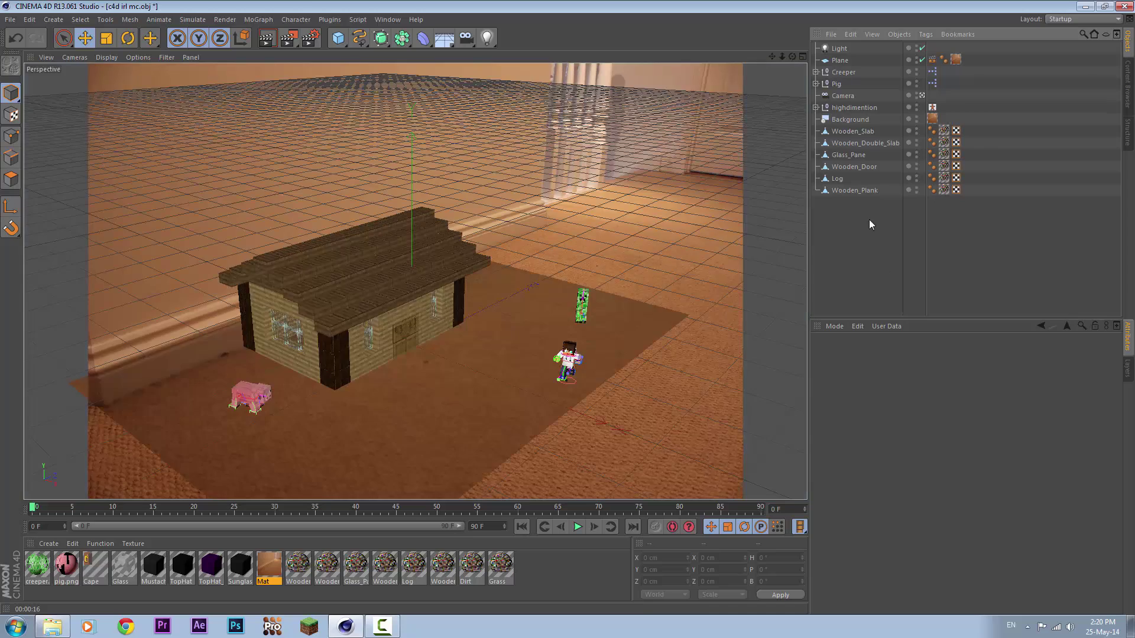
click(840, 48)
drag(310, 367, 270, 306)
click(266, 38)
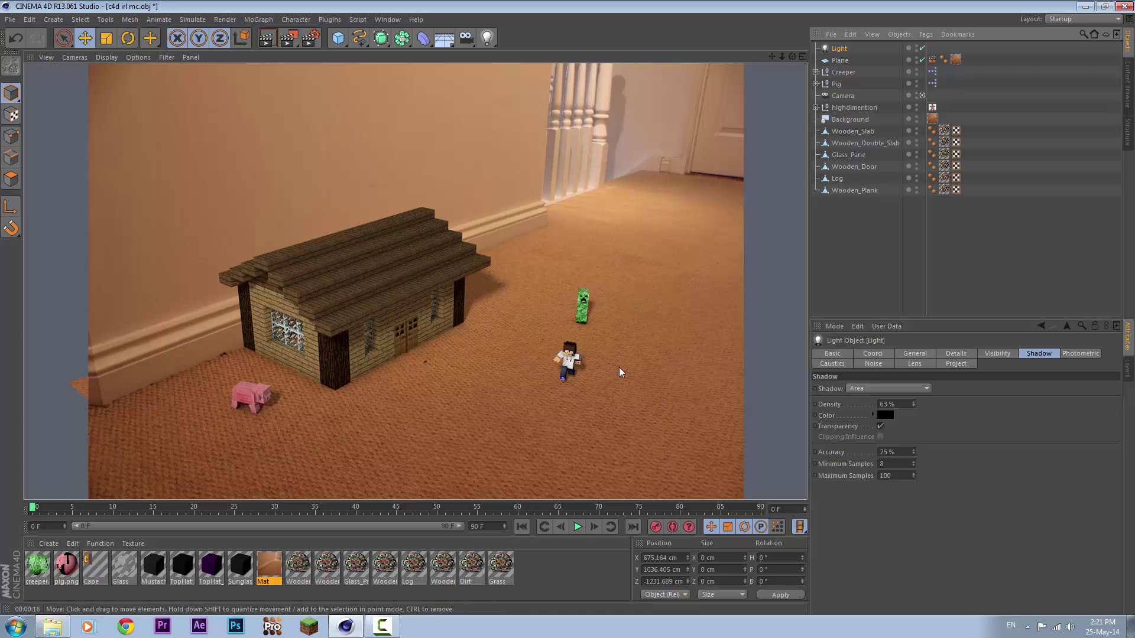
- Add another rigged character from the MC Characters library and select it
click(909, 247)
click(922, 96)
scroll(562, 307, up, 3)
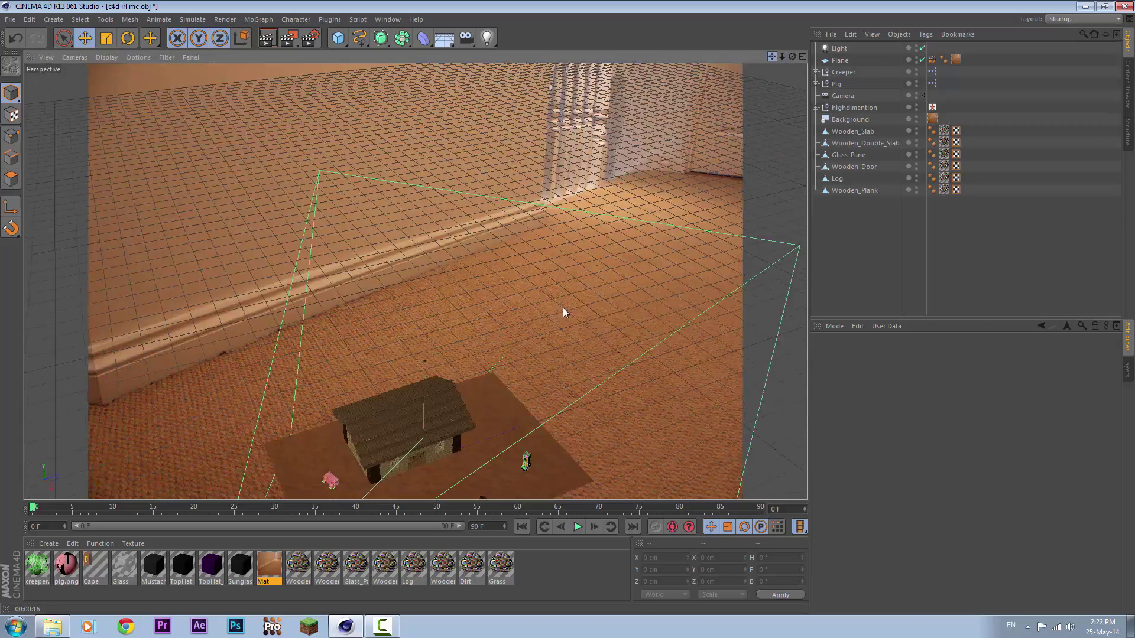
drag(771, 57, 772, 58)
click(1127, 83)
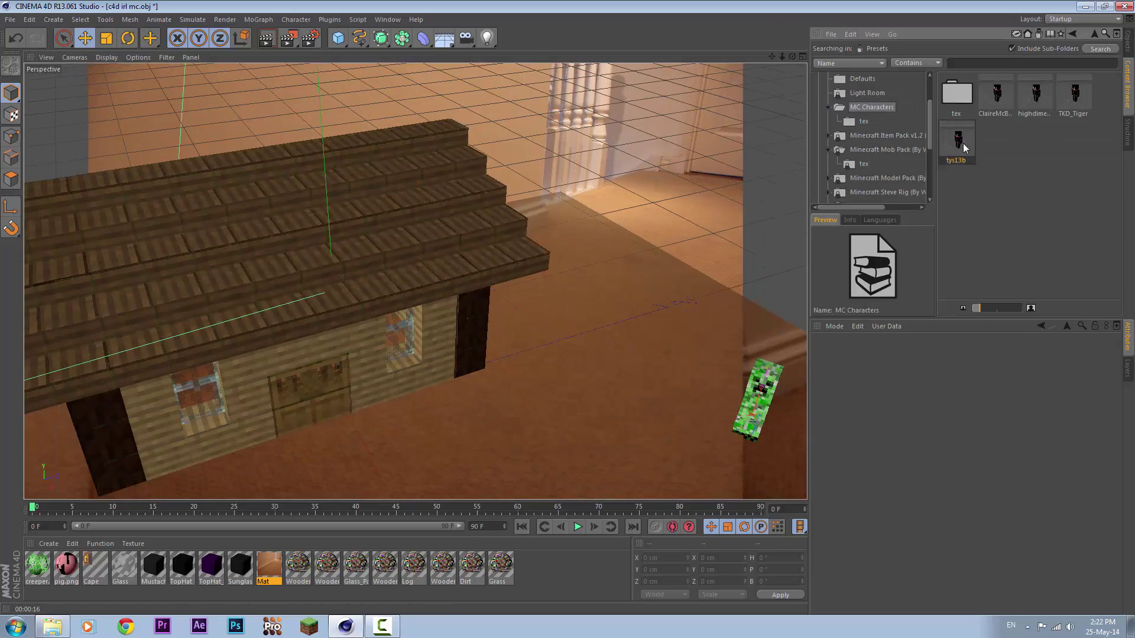
drag(963, 143, 569, 310)
click(1127, 44)
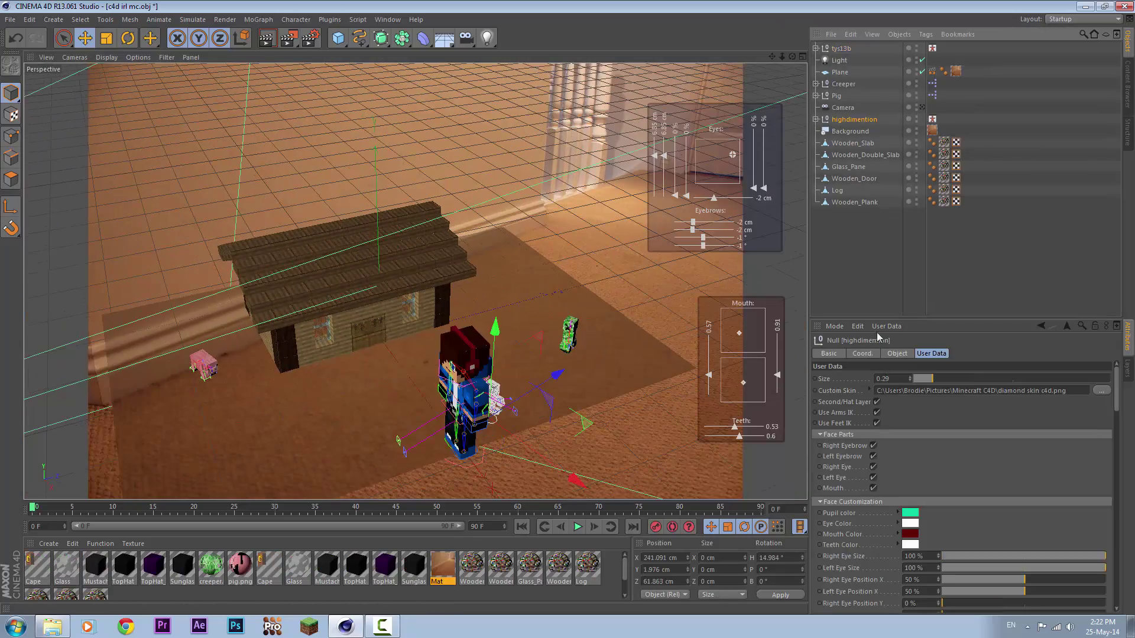
click(841, 48)
- Shrink the new character and place it beside the house doorway
drag(524, 420, 424, 358)
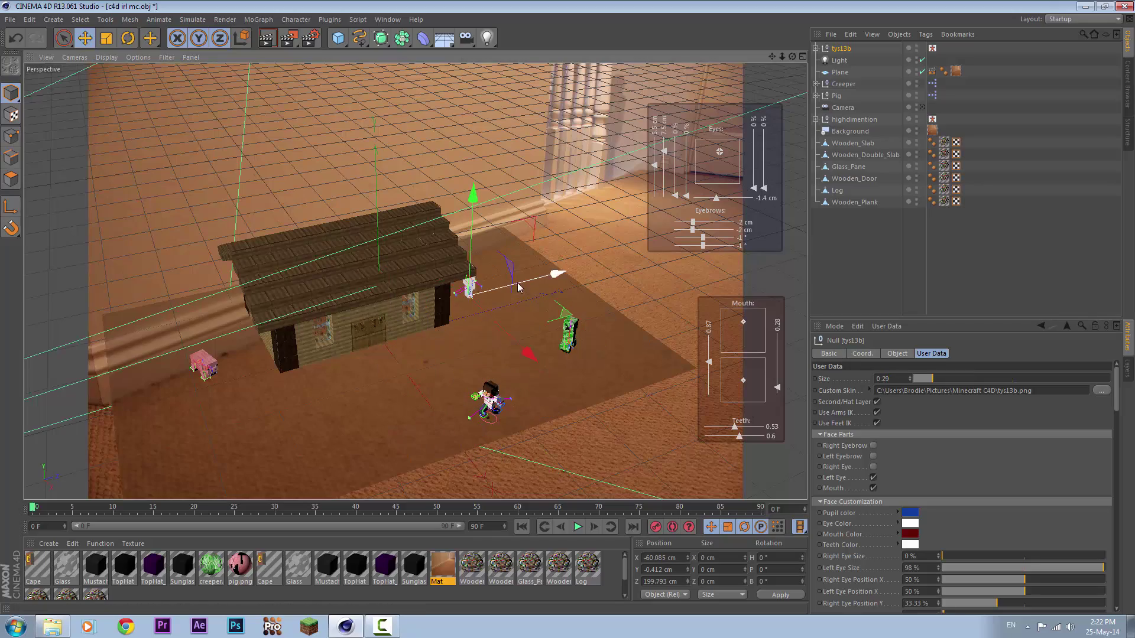
scroll(484, 325, up, 4)
scroll(485, 325, up, 4)
scroll(485, 325, up, 3)
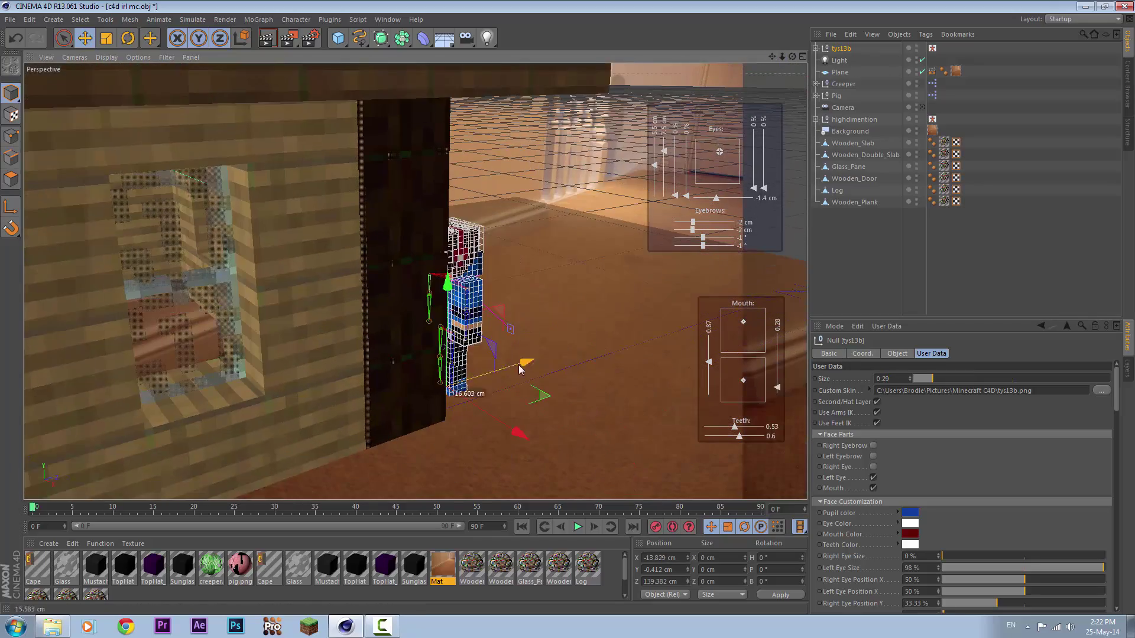
drag(521, 413, 494, 453)
alt+drag(516, 393, 572, 312)
- Tilt the character's head about 10° using its head rig control
click(496, 324)
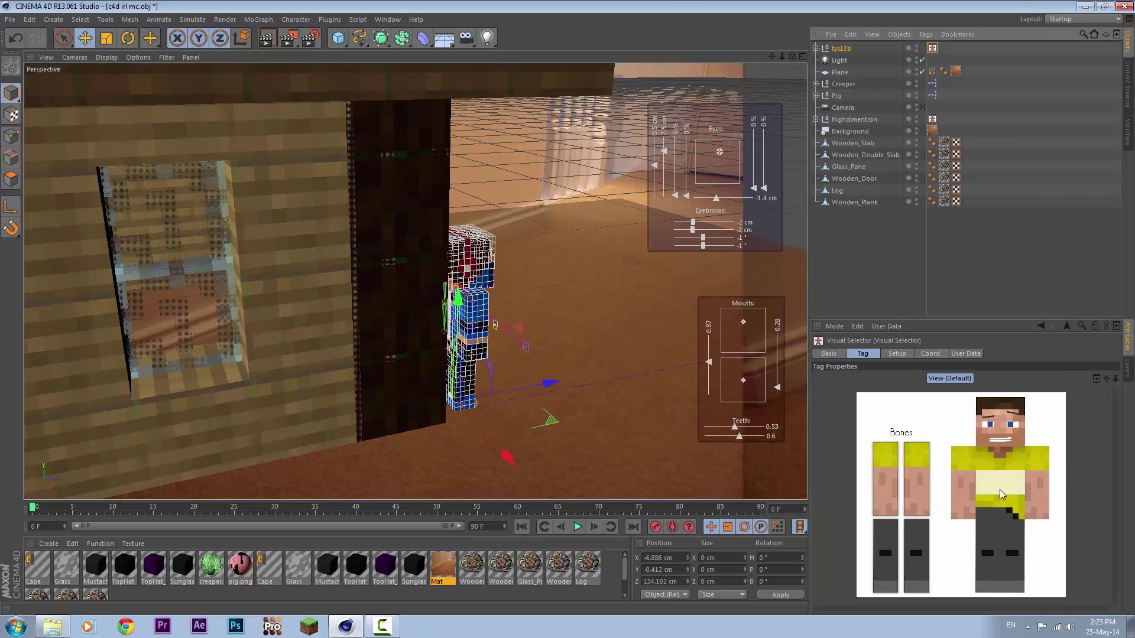
key(r)
click(491, 355)
key(e)
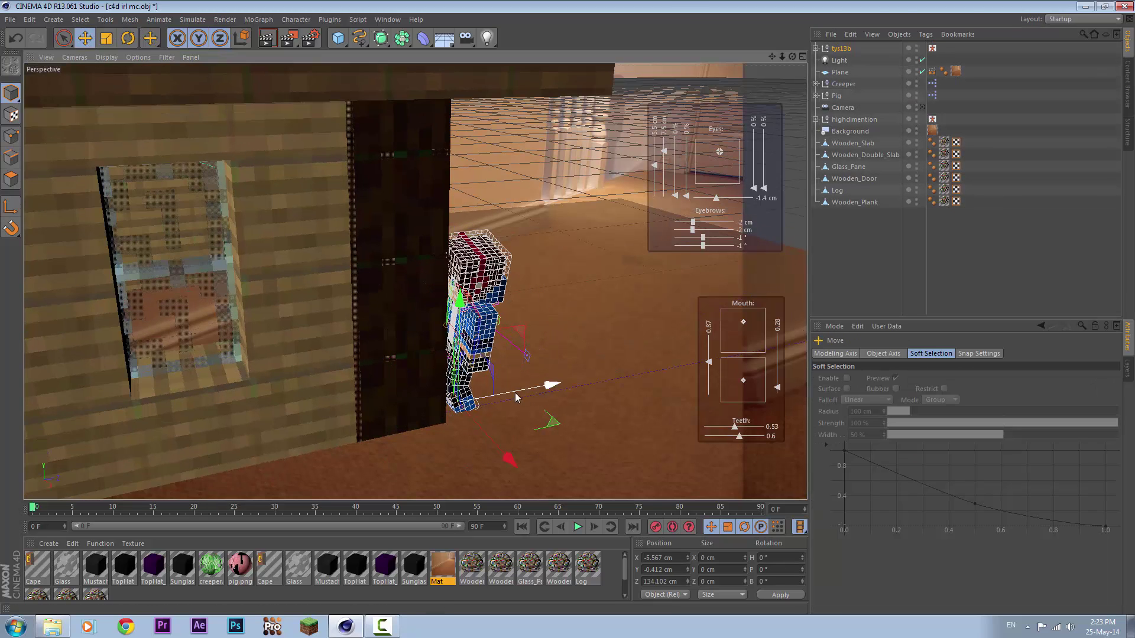
drag(792, 56, 763, 71)
click(448, 279)
key(r)
drag(499, 277, 501, 295)
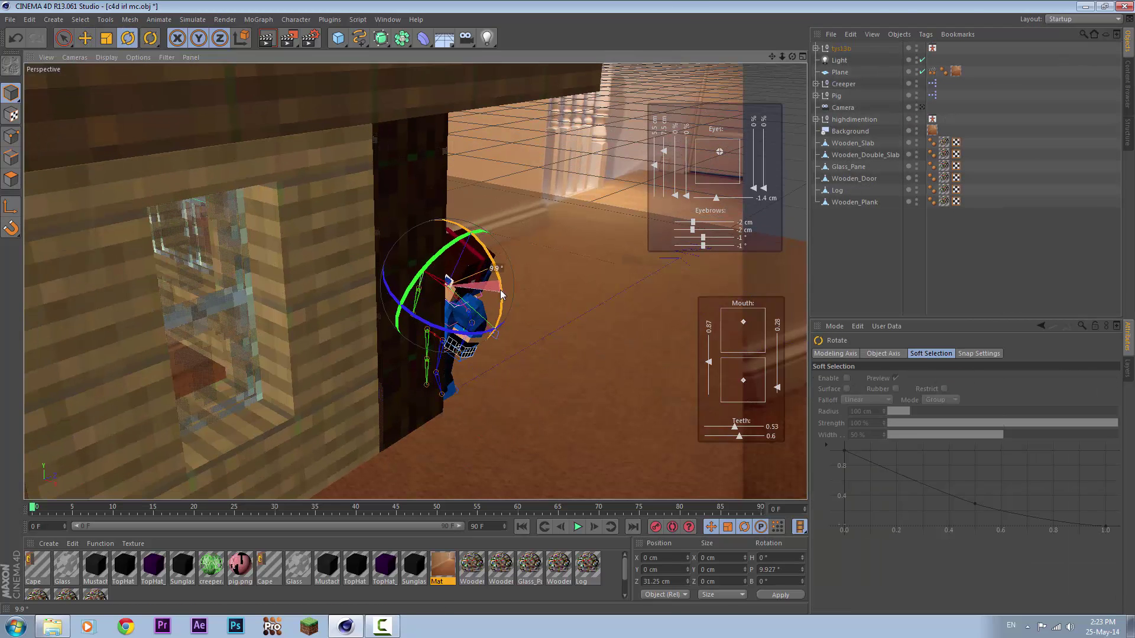
- Nudge the character along X and tilt it sideways about 6.5°, checking through the camera
drag(472, 410, 486, 417)
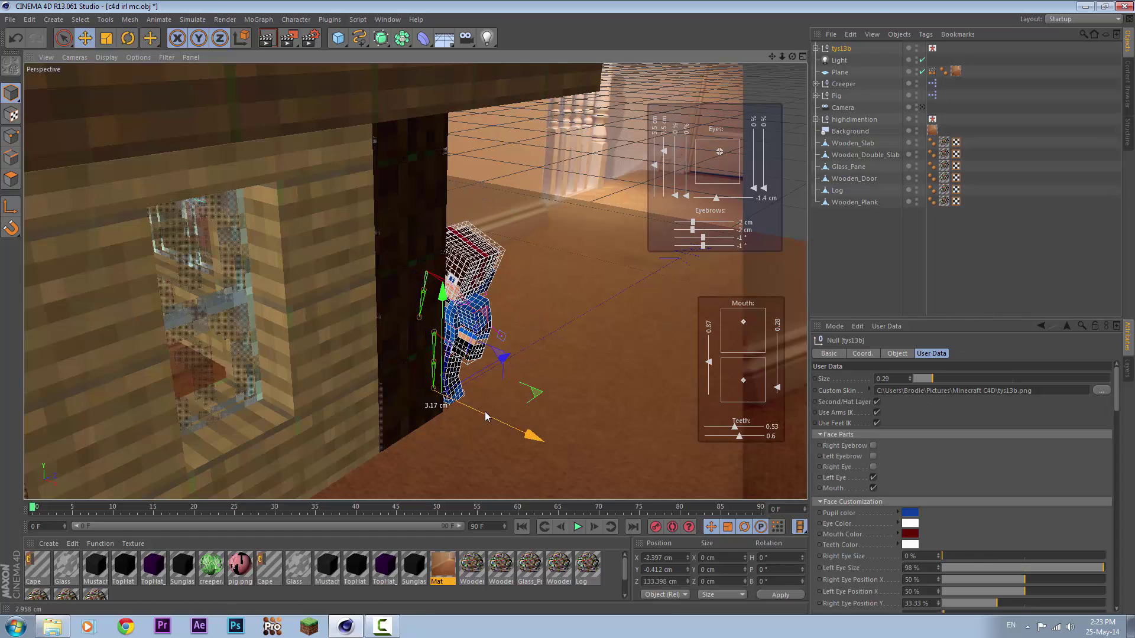
key(r)
drag(488, 356, 494, 384)
key(e)
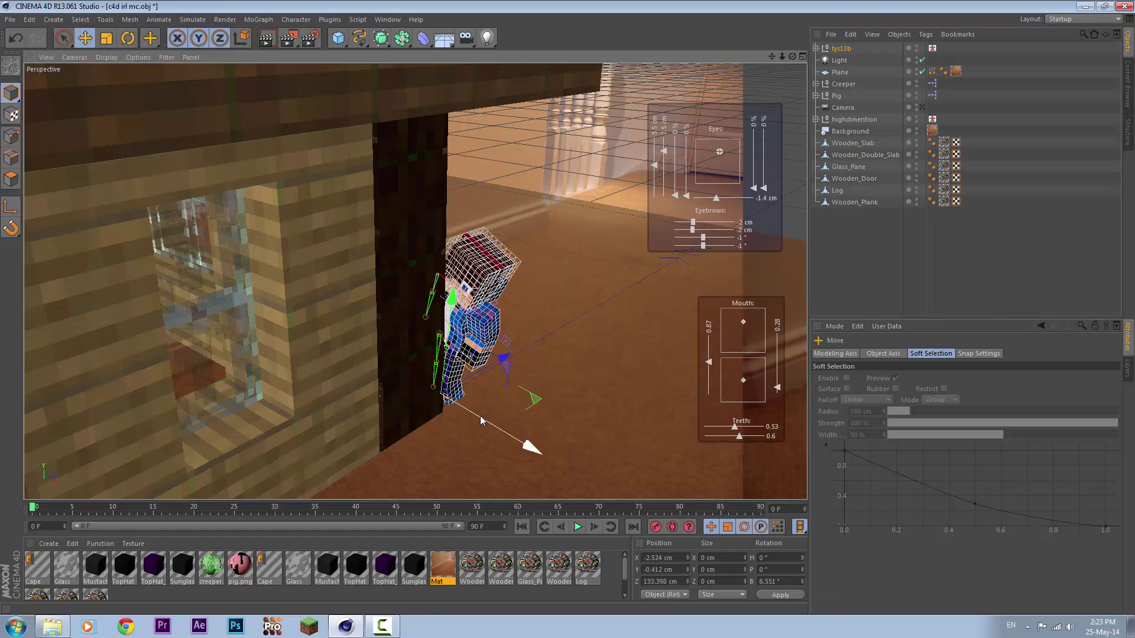
click(920, 110)
key(r)
click(443, 288)
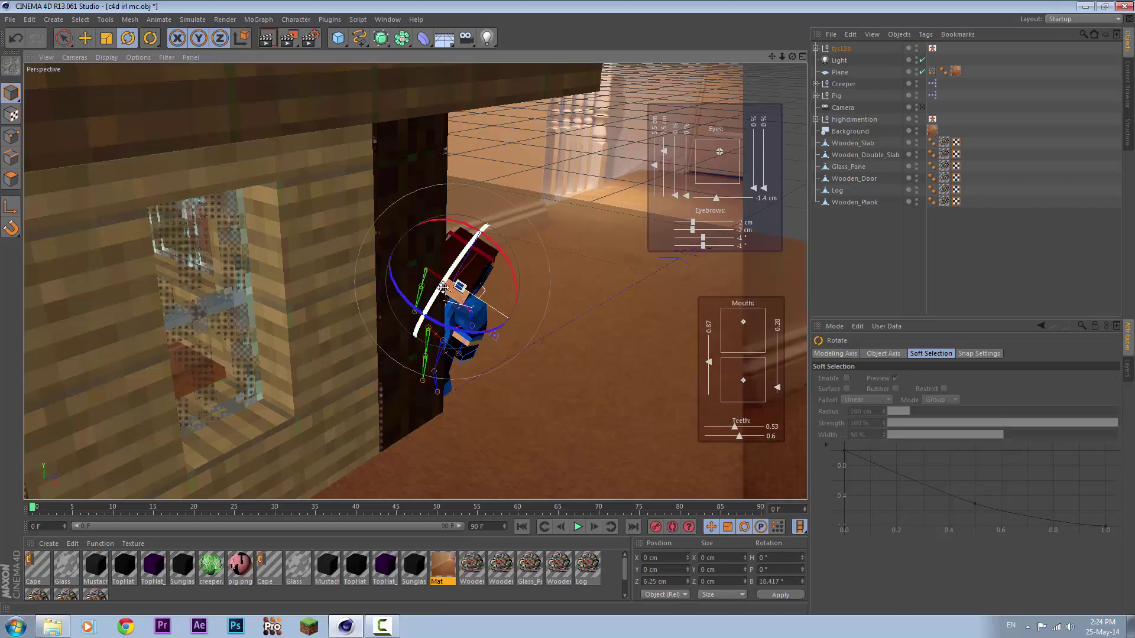
key(e)
click(475, 346)
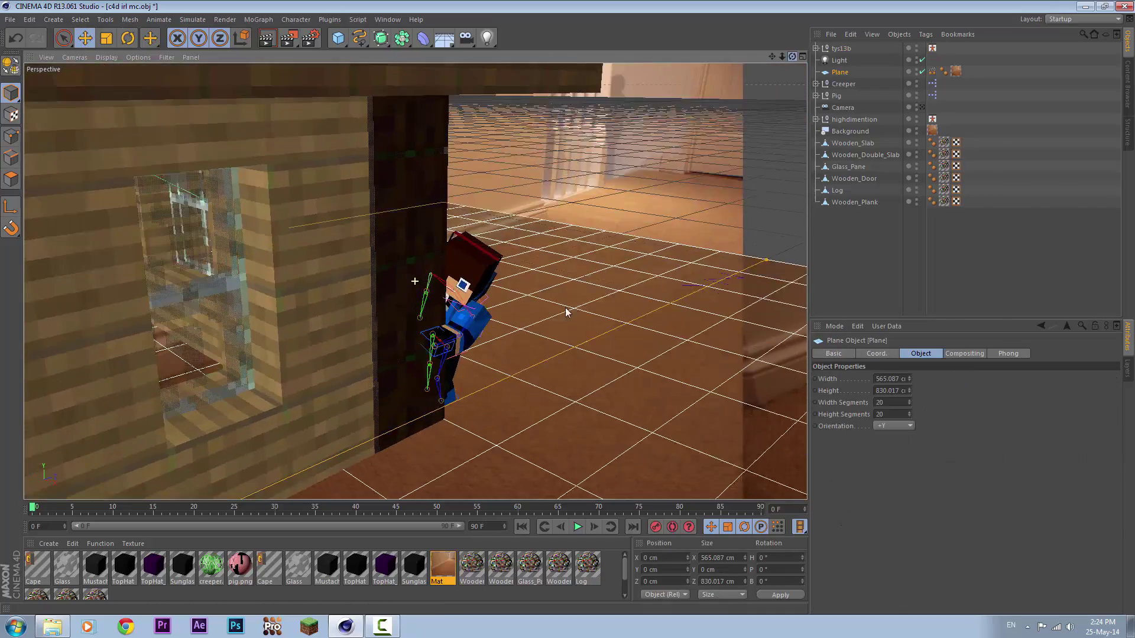
- Render a preview of the tys13b pose and check it through the scene camera
click(726, 163)
scroll(567, 309, up, 3)
scroll(568, 309, up, 3)
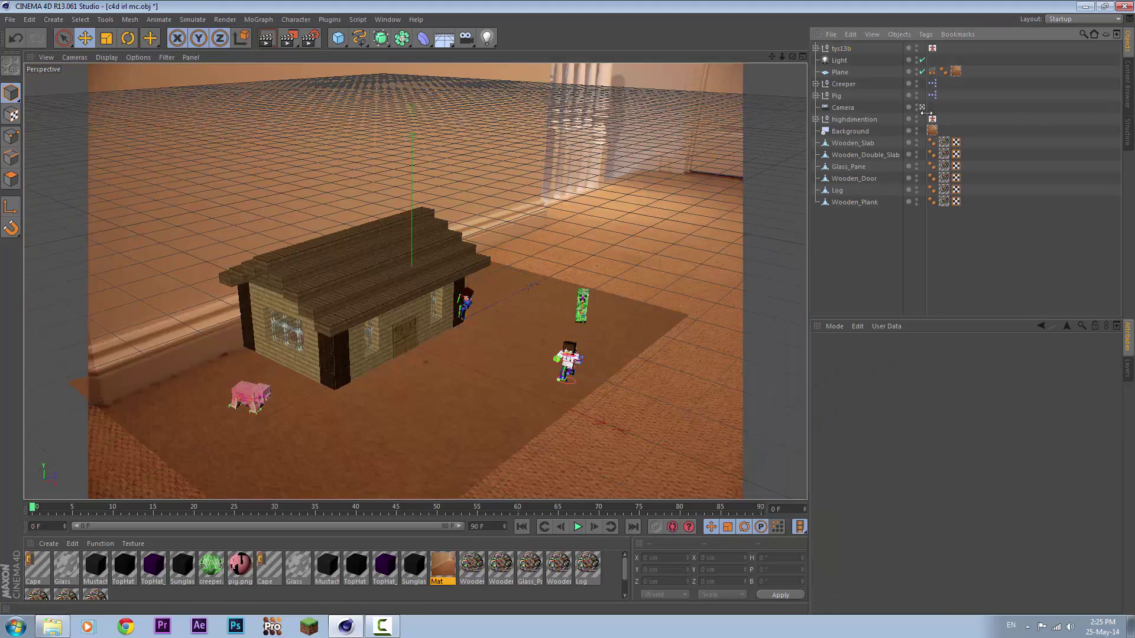
key(ctrl+r)
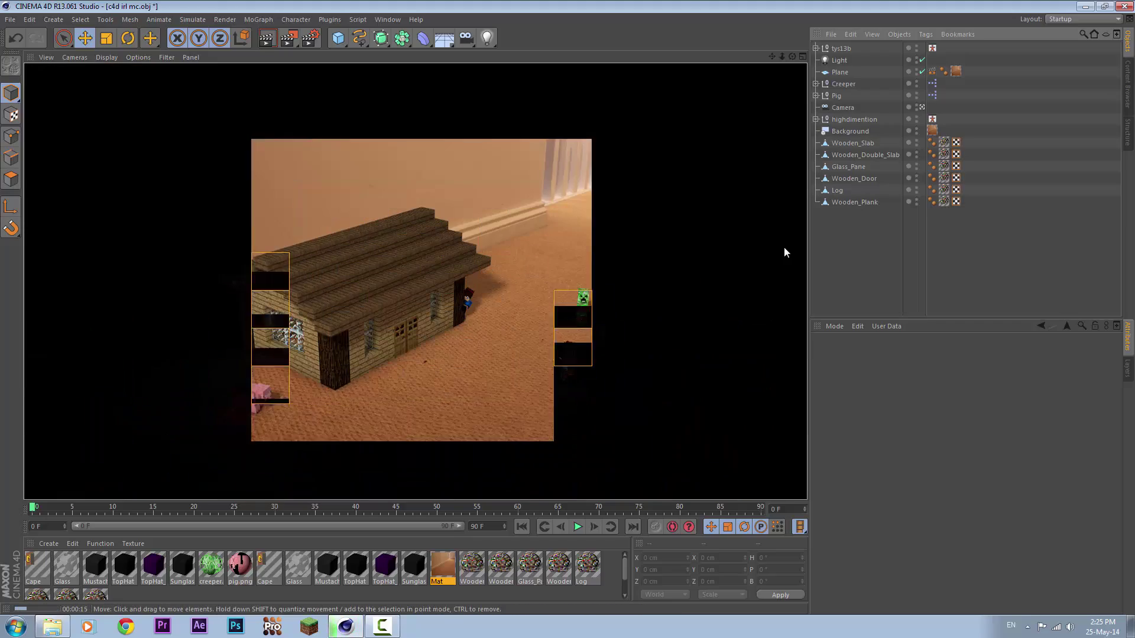
click(839, 60)
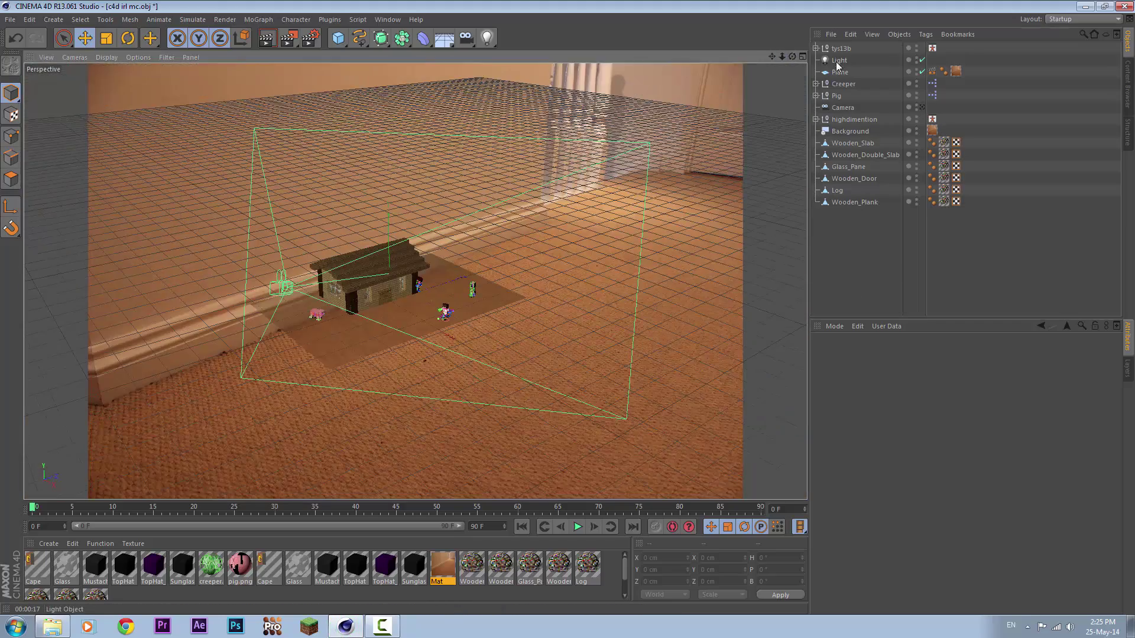
click(922, 107)
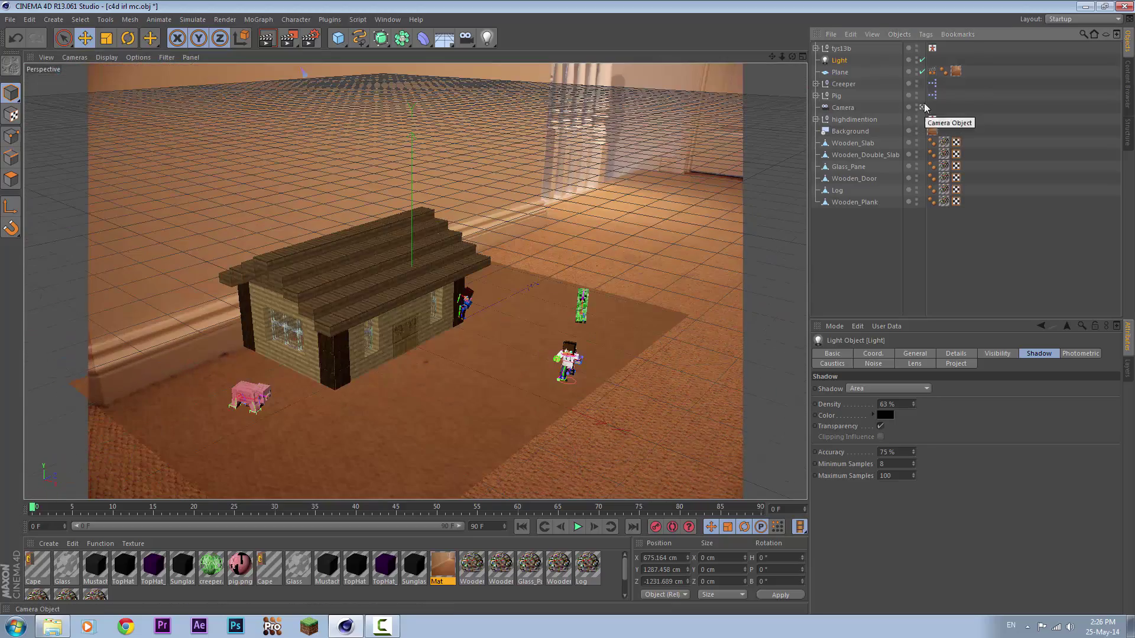
- Adjust the placement of the creeper's right front foot
scroll(566, 307, up, 5)
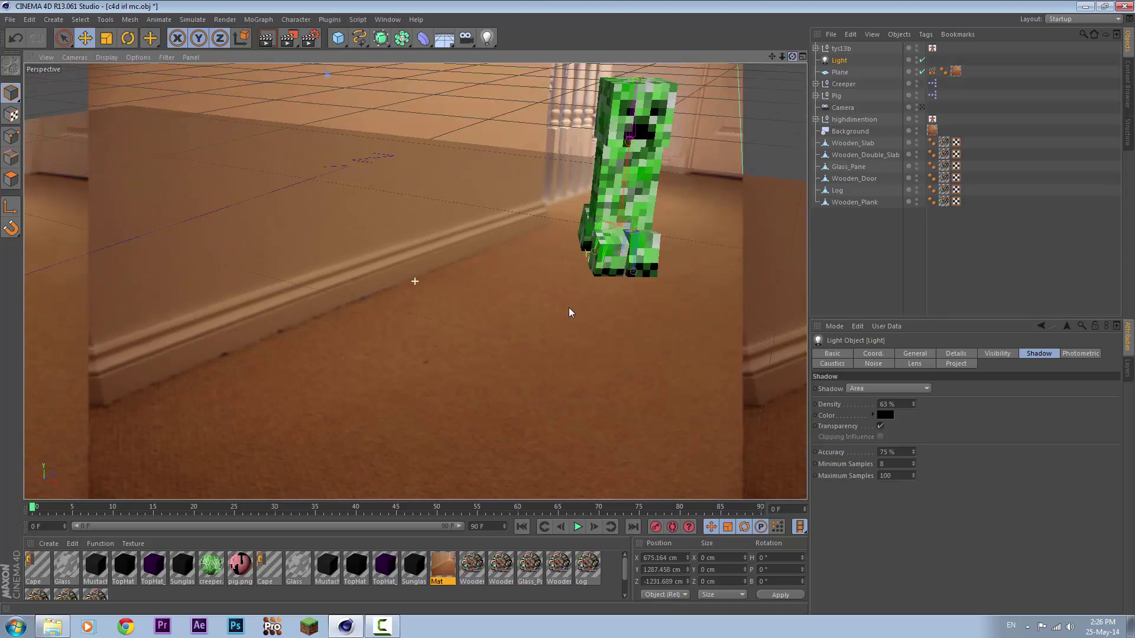
middle_drag(569, 312, 491, 213)
drag(491, 219, 508, 230)
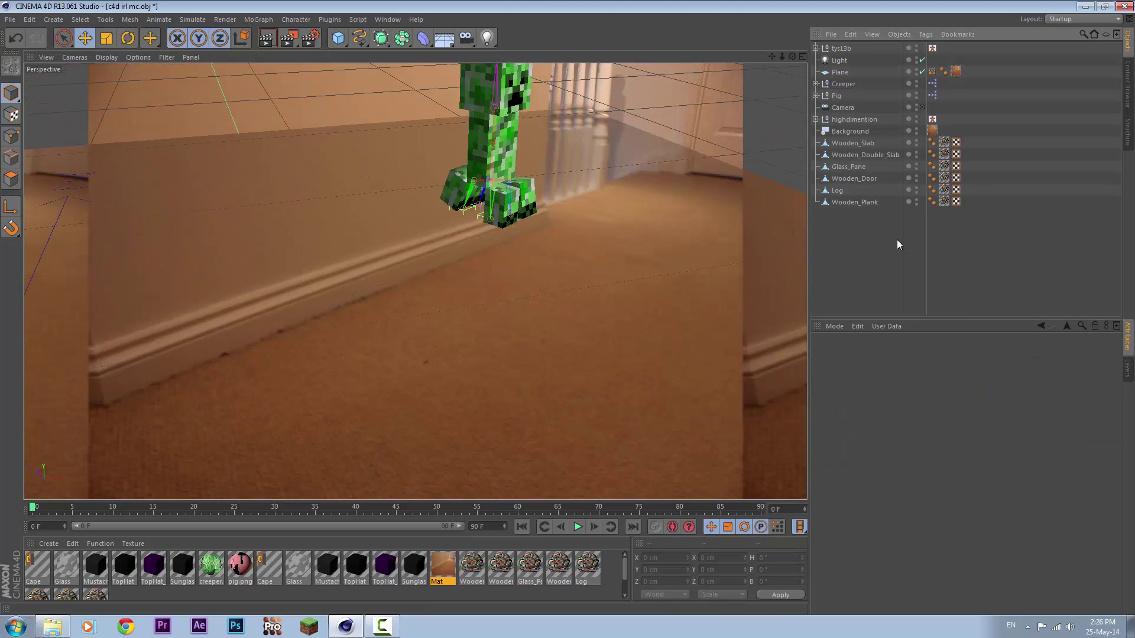
- Load the TKD_Tiger character from the MC Characters presets
click(922, 107)
click(1127, 83)
double_click(1074, 94)
- Shrink TKD_Tiger to size 0.29, place her beside the pig and turn her toward it
drag(896, 381, 796, 379)
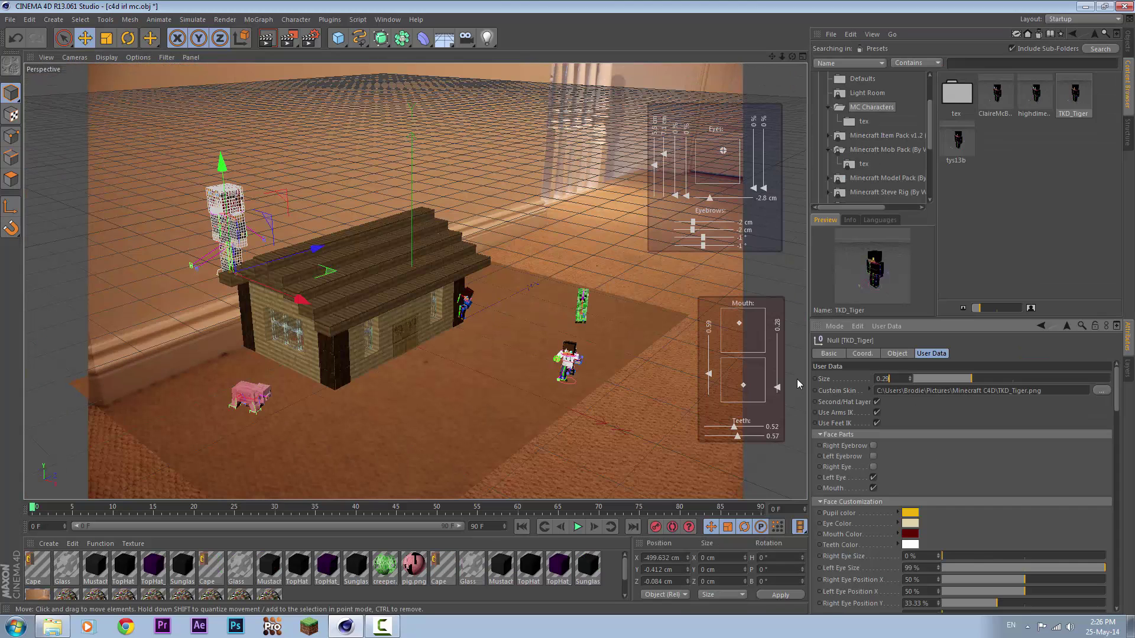
drag(289, 296, 365, 349)
drag(396, 406, 395, 476)
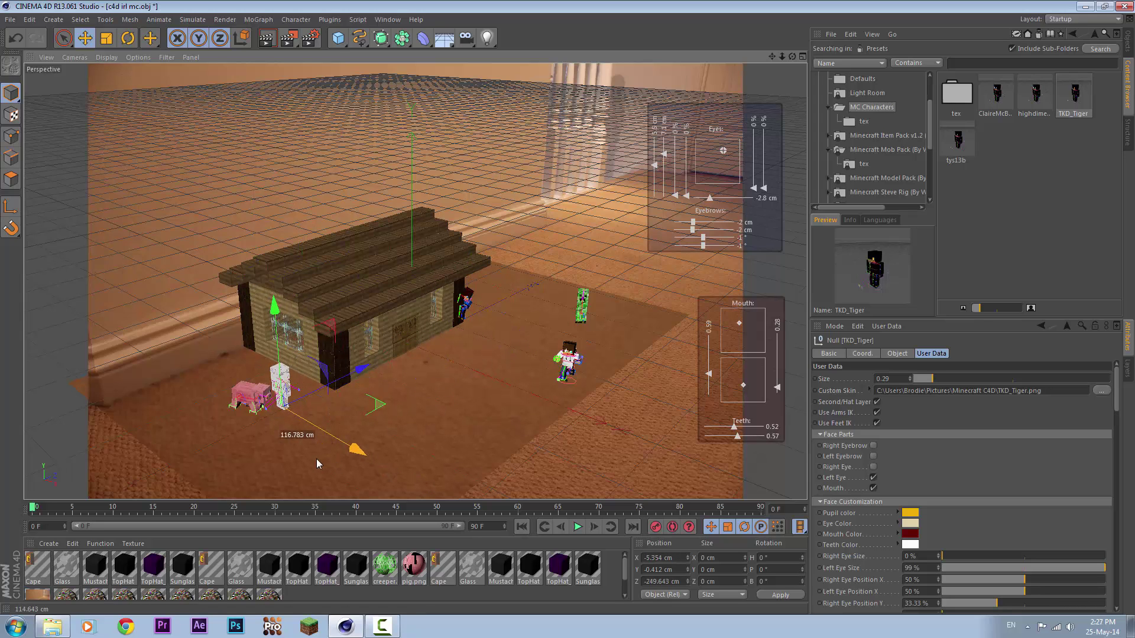
key(r)
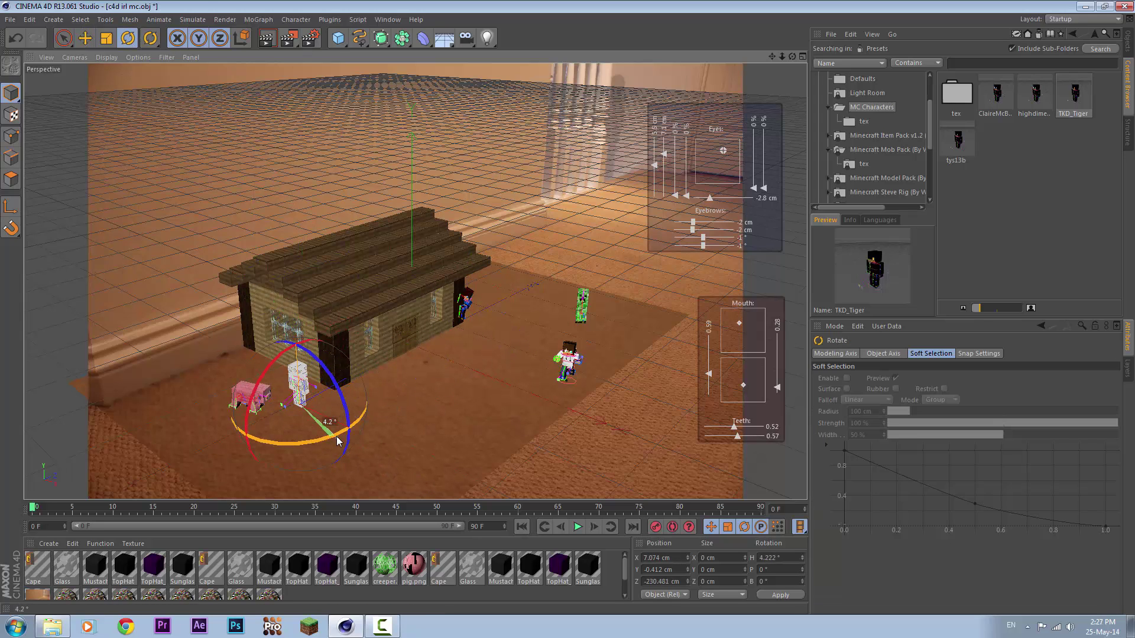
drag(335, 442, 348, 449)
click(1127, 44)
- Tilt TKD_Tiger's head sideways and raise her right arm toward the pig
drag(792, 56, 709, 89)
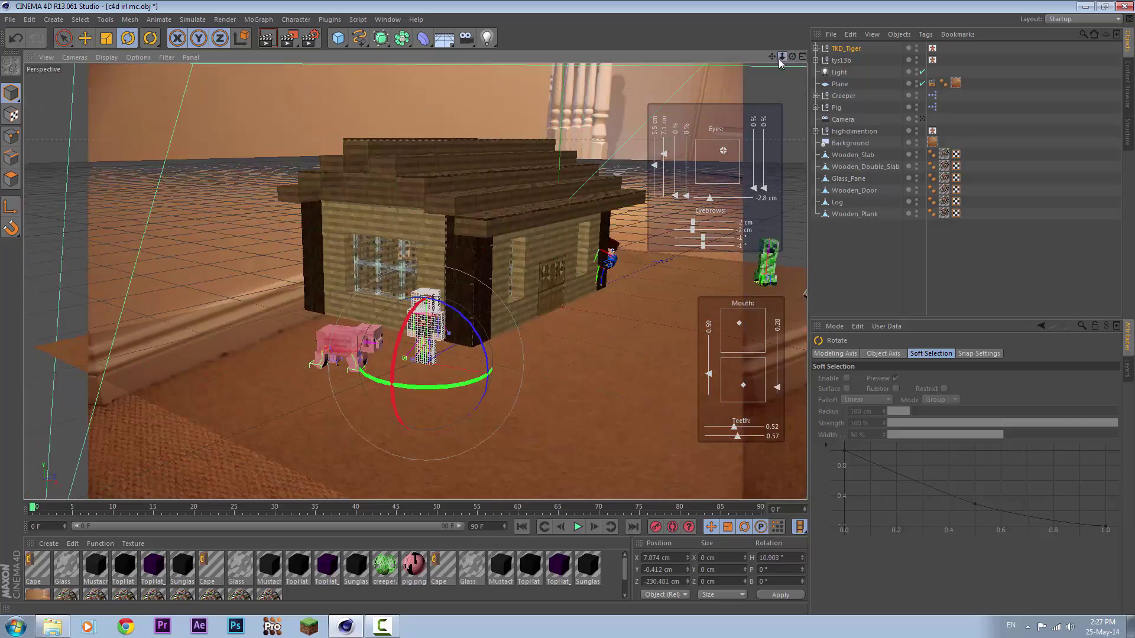
drag(782, 56, 780, 83)
click(435, 256)
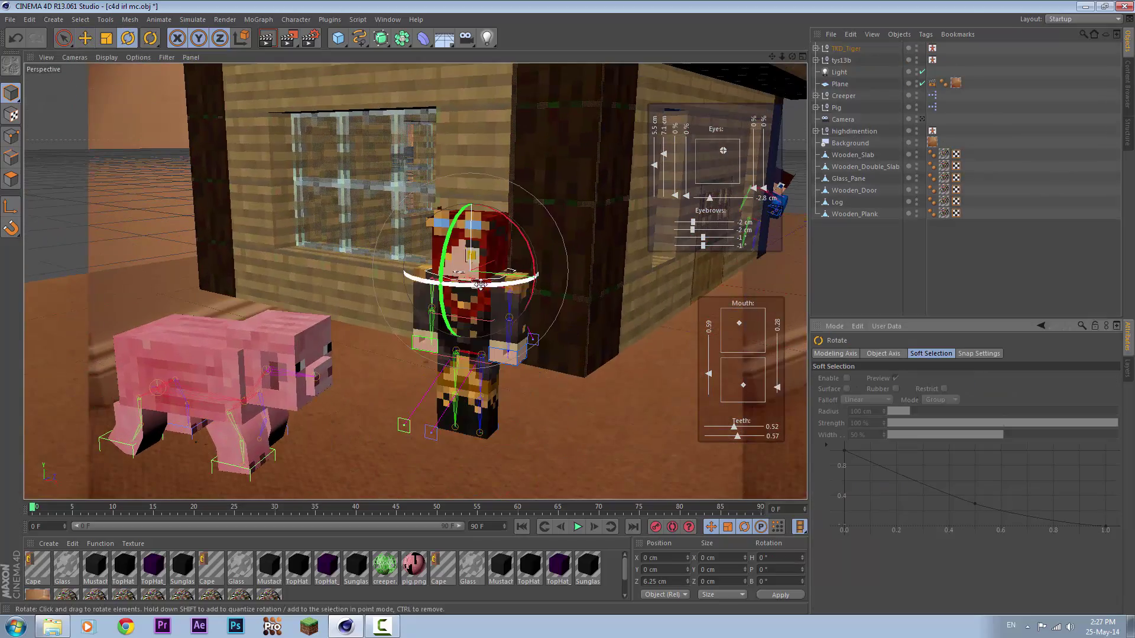
drag(434, 255, 455, 261)
mouse_move(792, 56)
mouse_down()
mouse_move(768, 65)
mouse_move(782, 77)
mouse_up()
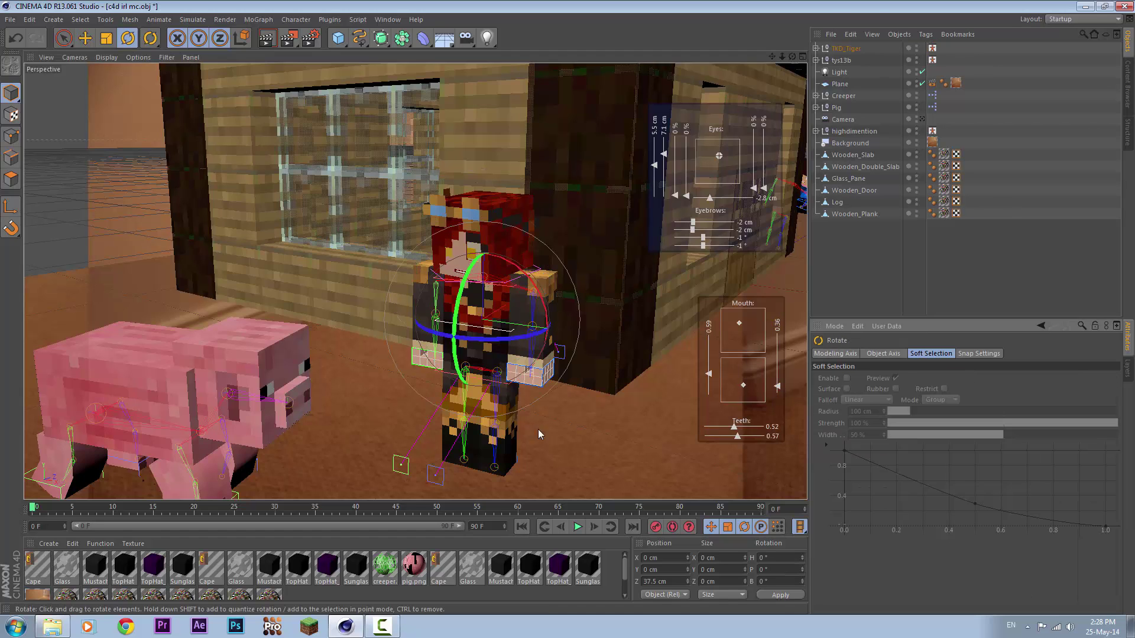
key(e)
click(423, 372)
drag(423, 377, 407, 358)
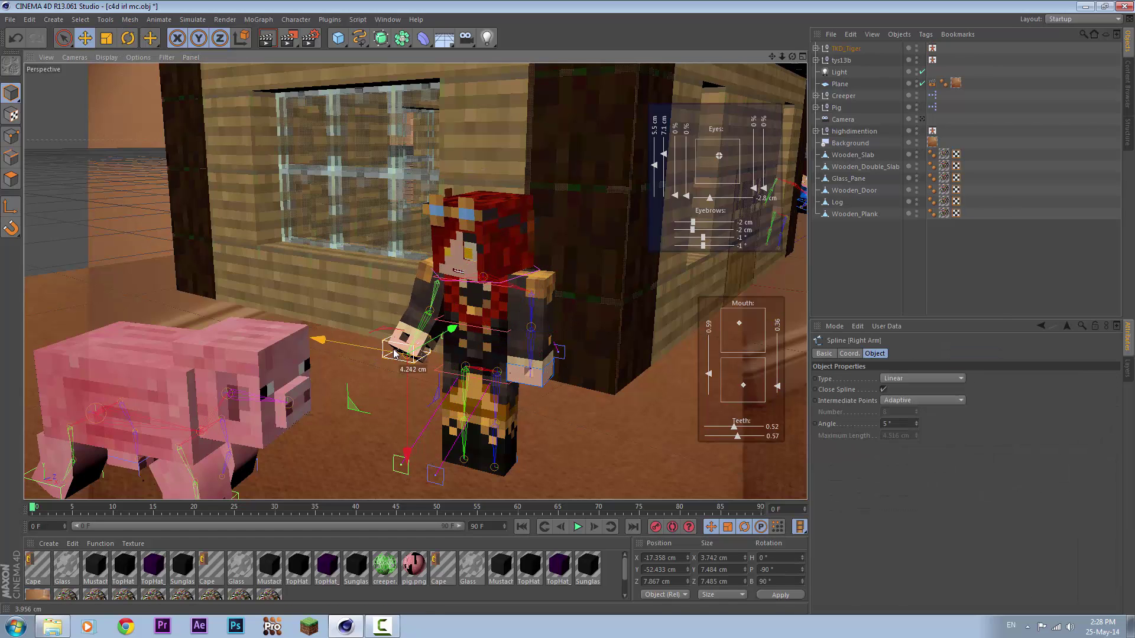
- Turn the pig's head toward TKD_Tiger
click(816, 107)
click(852, 214)
key(r)
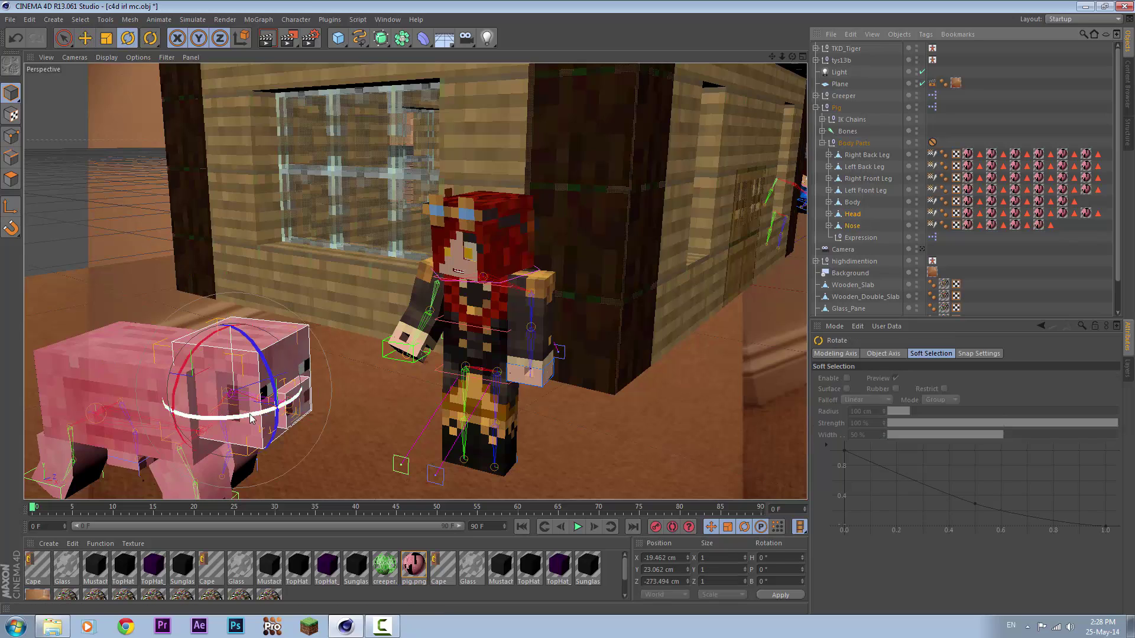
drag(680, 331, 631, 343)
- Adjust the index, ring and middle fingers of TKD_Tiger's raised hand
click(846, 48)
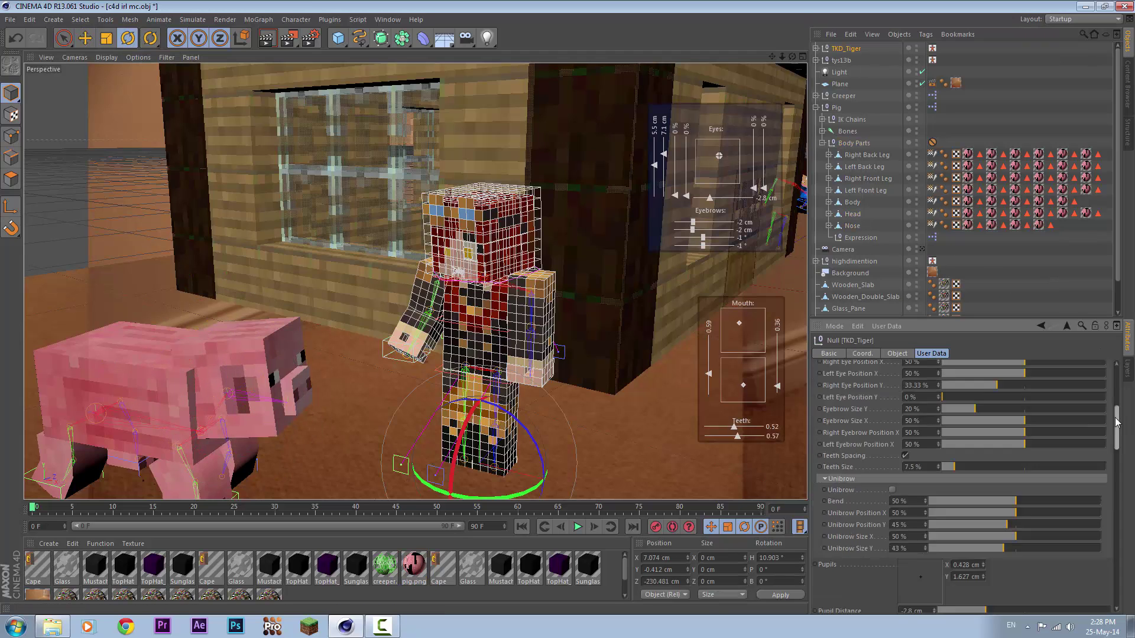
scroll(940, 468, up, 1)
scroll(473, 266, up, 5)
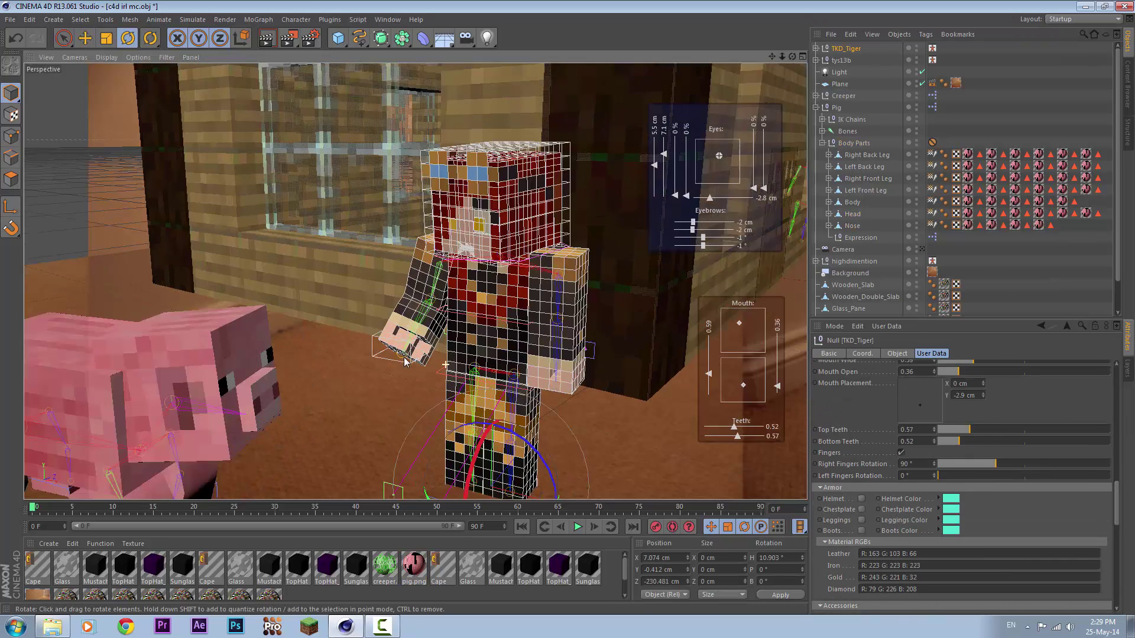
scroll(1093, 444, up, 5)
scroll(1075, 525, down, 5)
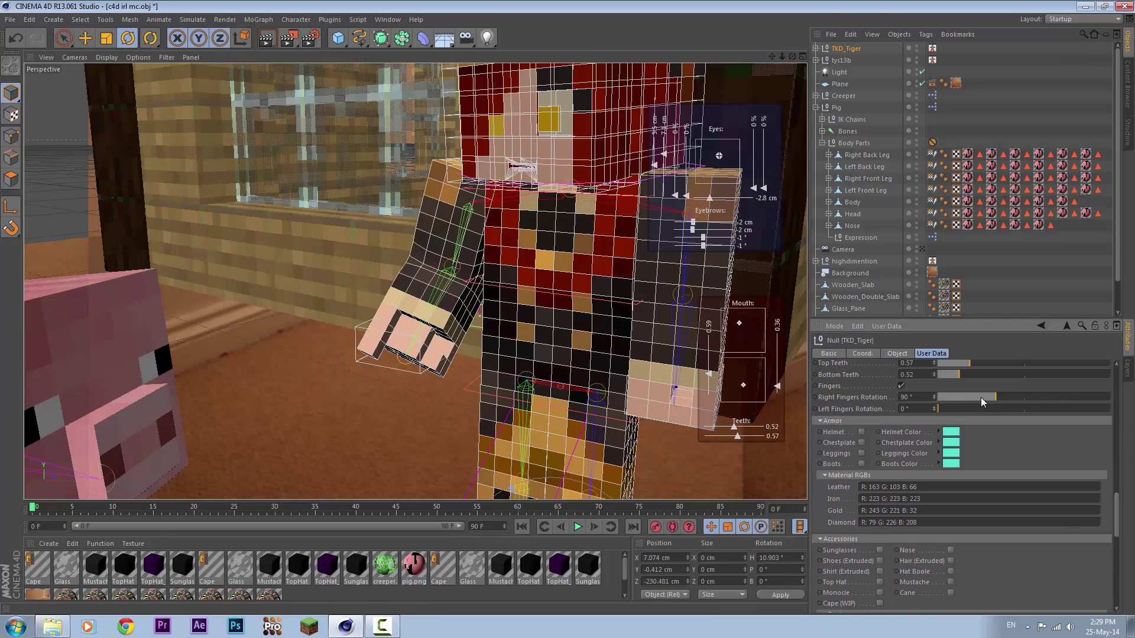
click(394, 349)
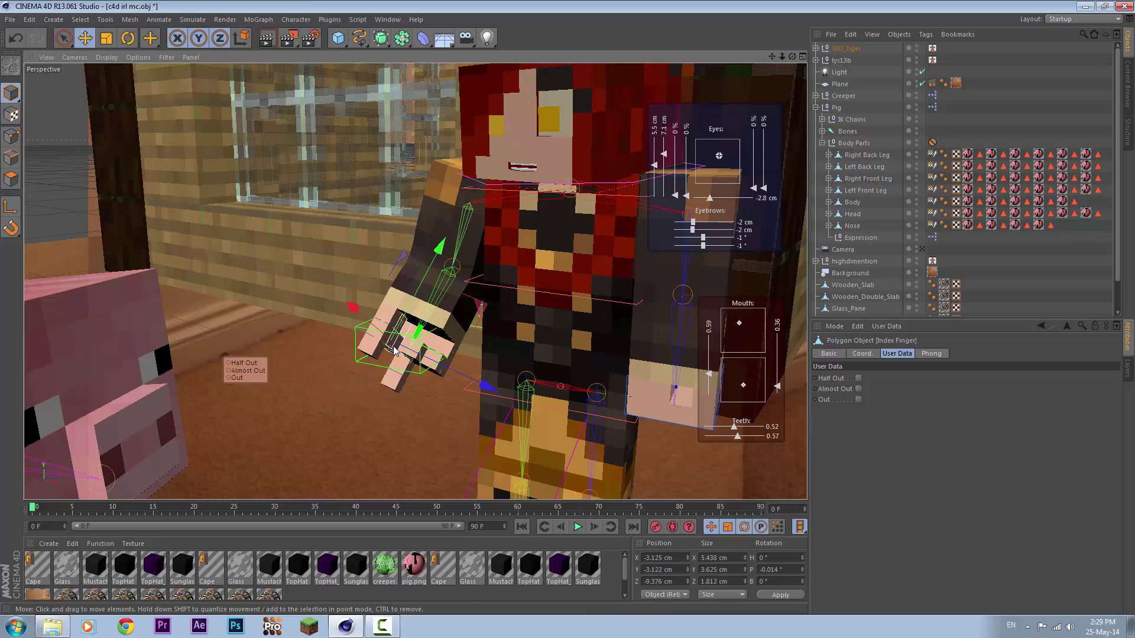
click(367, 358)
click(390, 367)
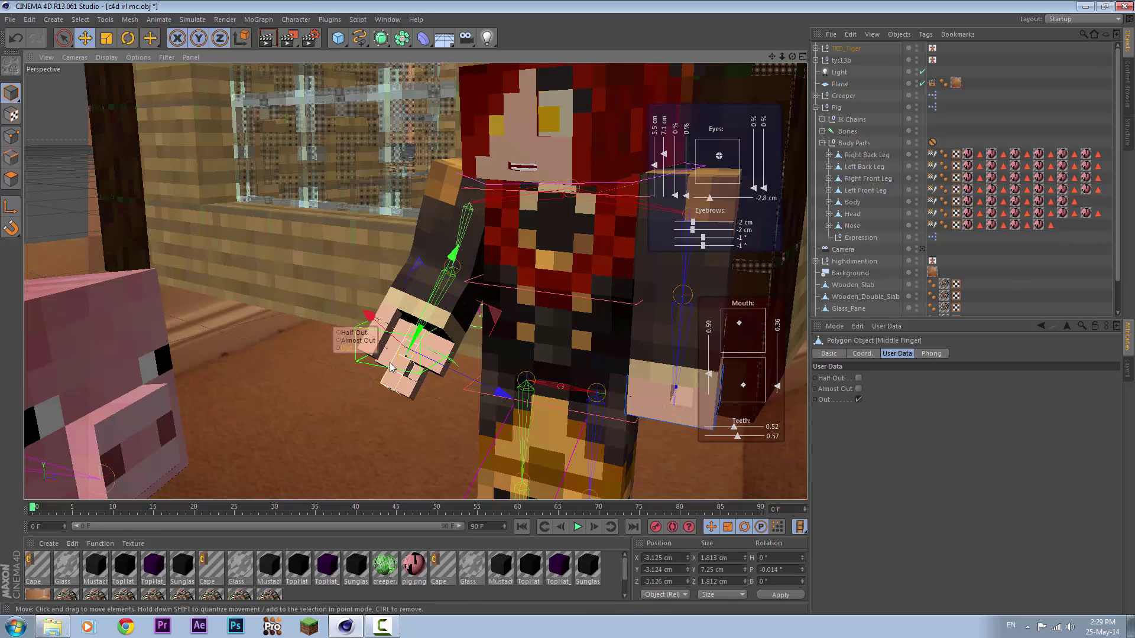
- Open the Minecraft food presets in the Content Browser
key(shift+F8)
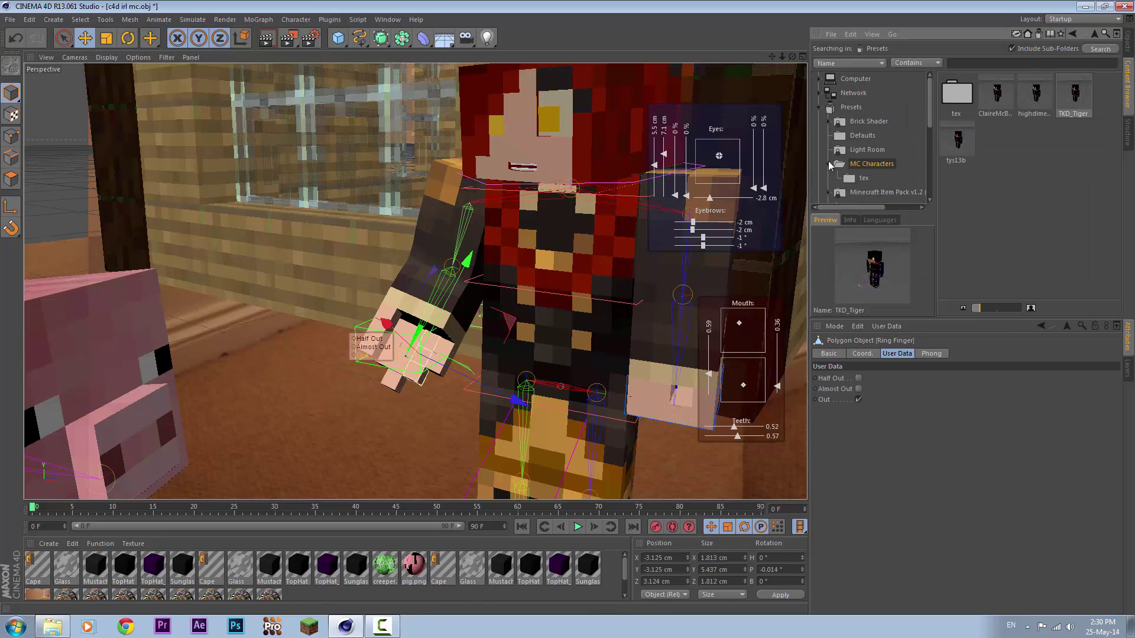
click(830, 164)
click(867, 197)
- Add the Carrot to the scene and scale it down
drag(996, 88, 448, 303)
key(shift+F1)
key(t)
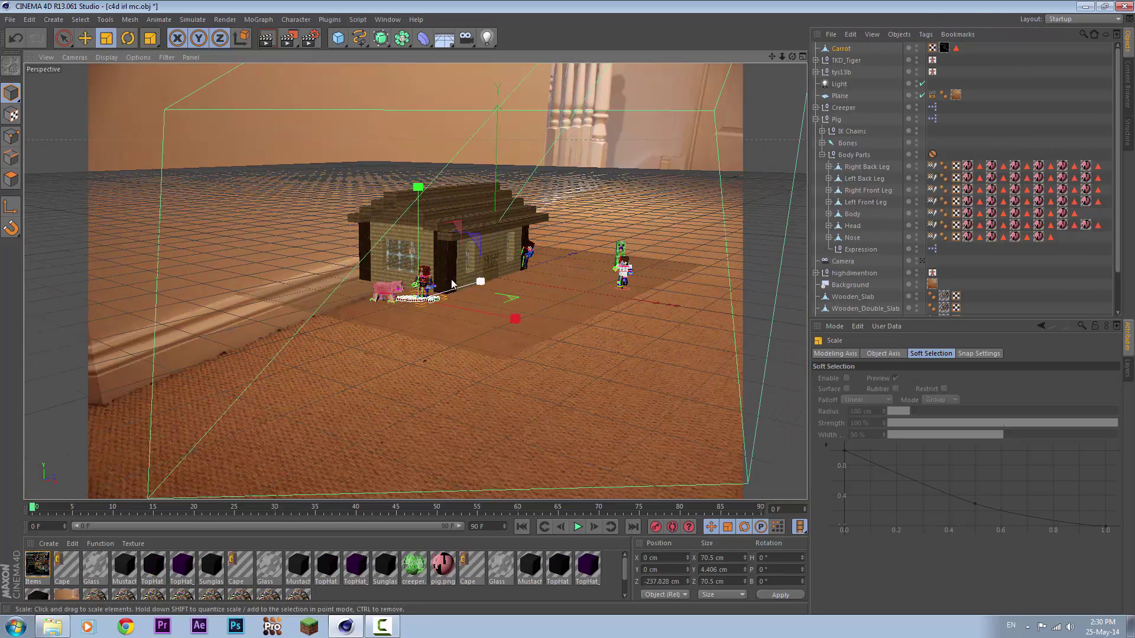
scroll(452, 279, up, 5)
scroll(407, 336, up, 3)
drag(408, 336, 363, 201)
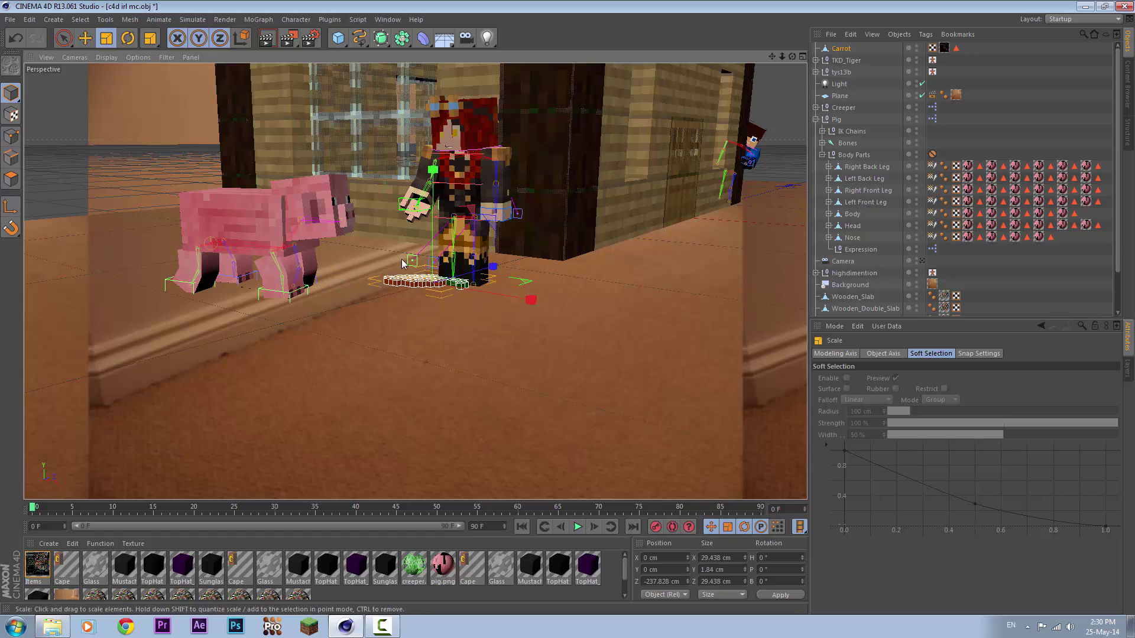
scroll(403, 264, up, 5)
scroll(567, 307, down, 2)
- Tilt, shrink and place the Carrot in TKD_Tiger's hand, raise his left foot, and view through Camera
key(r)
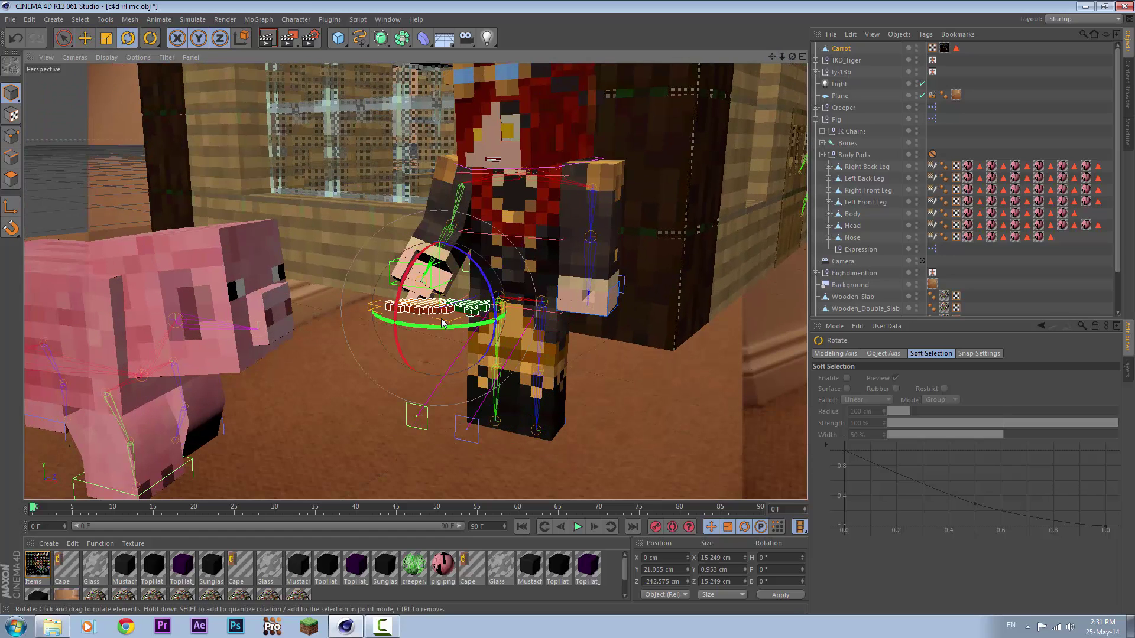
mouse_move(443, 323)
mouse_down()
mouse_move(505, 324)
mouse_move(467, 331)
mouse_up()
key(t)
alt+drag(413, 295, 355, 266)
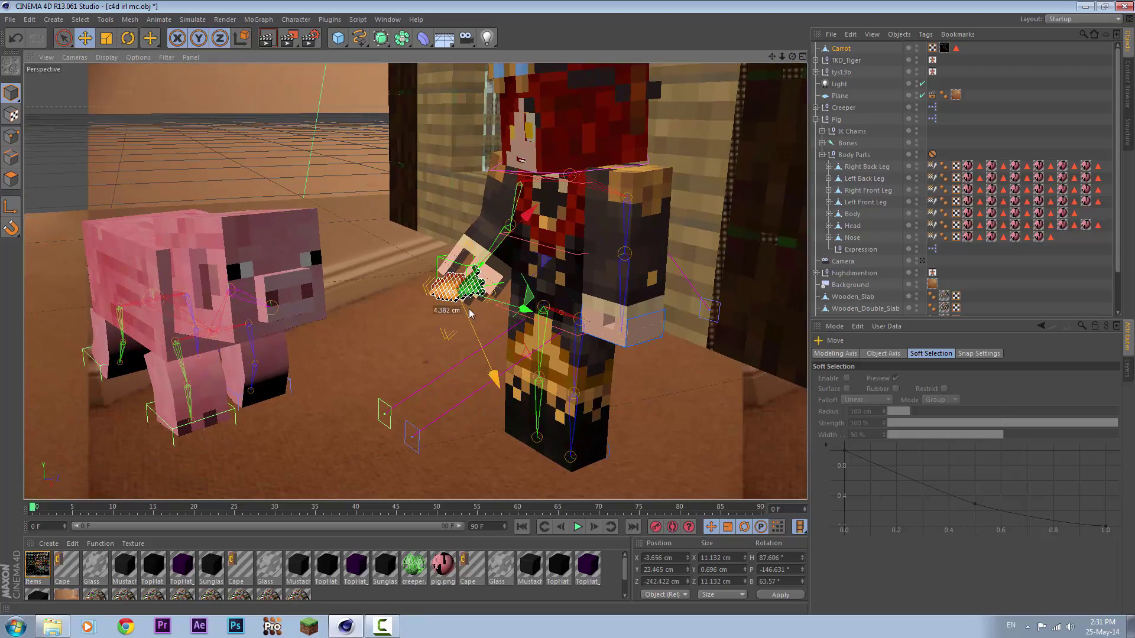
drag(498, 272, 386, 324)
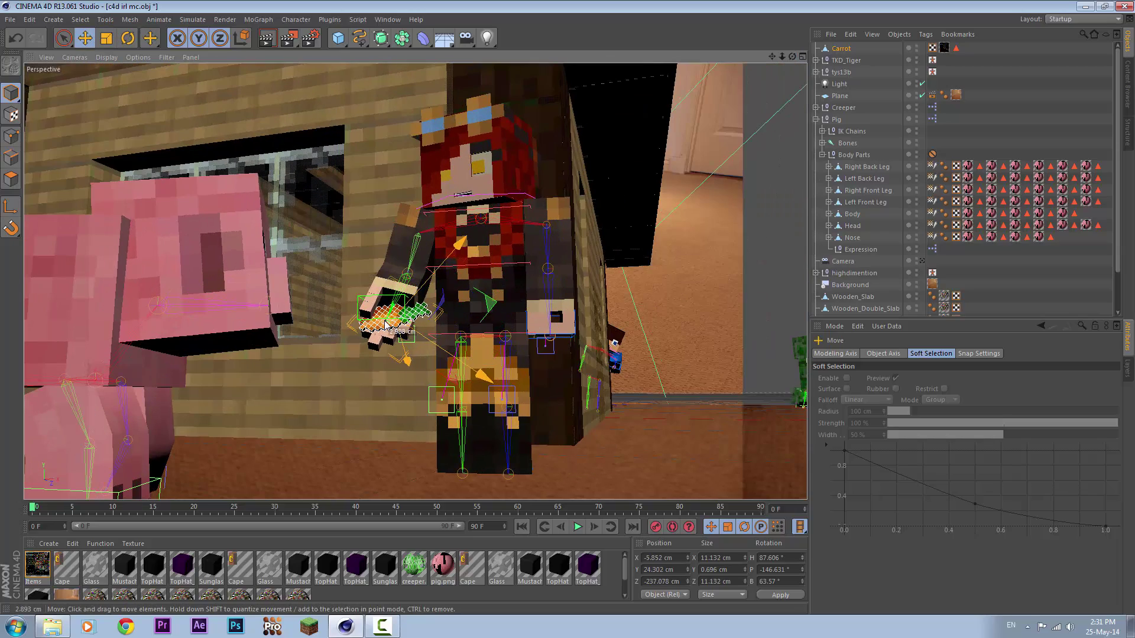
key(r)
mouse_move(422, 268)
mouse_down()
mouse_move(458, 339)
mouse_move(402, 322)
mouse_move(571, 314)
mouse_move(586, 337)
mouse_up()
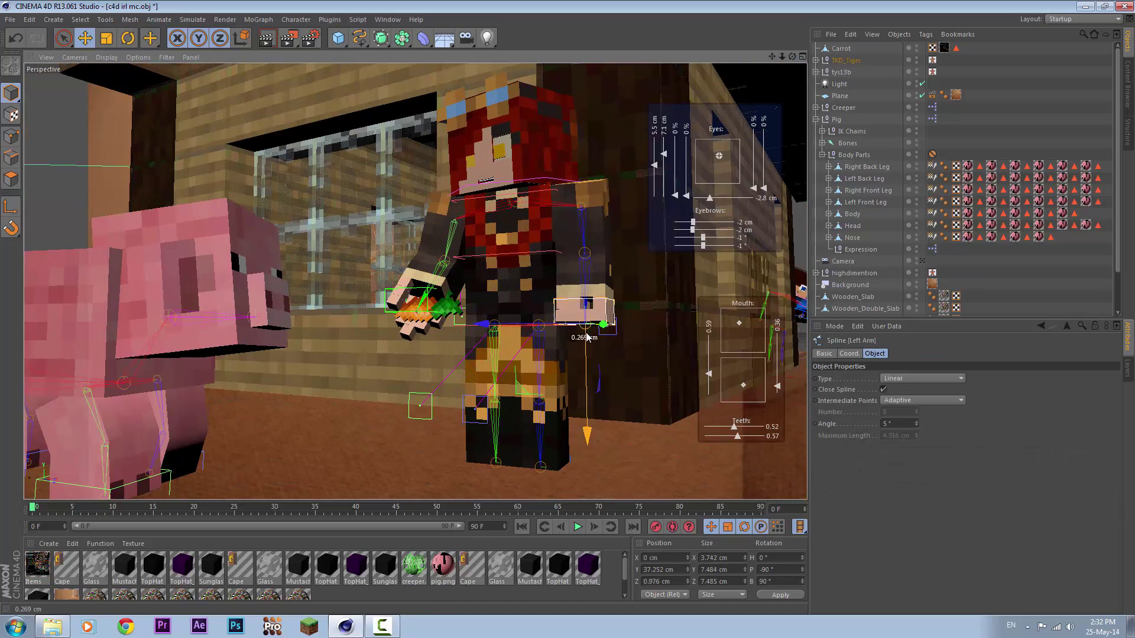
drag(574, 472, 574, 463)
click(921, 261)
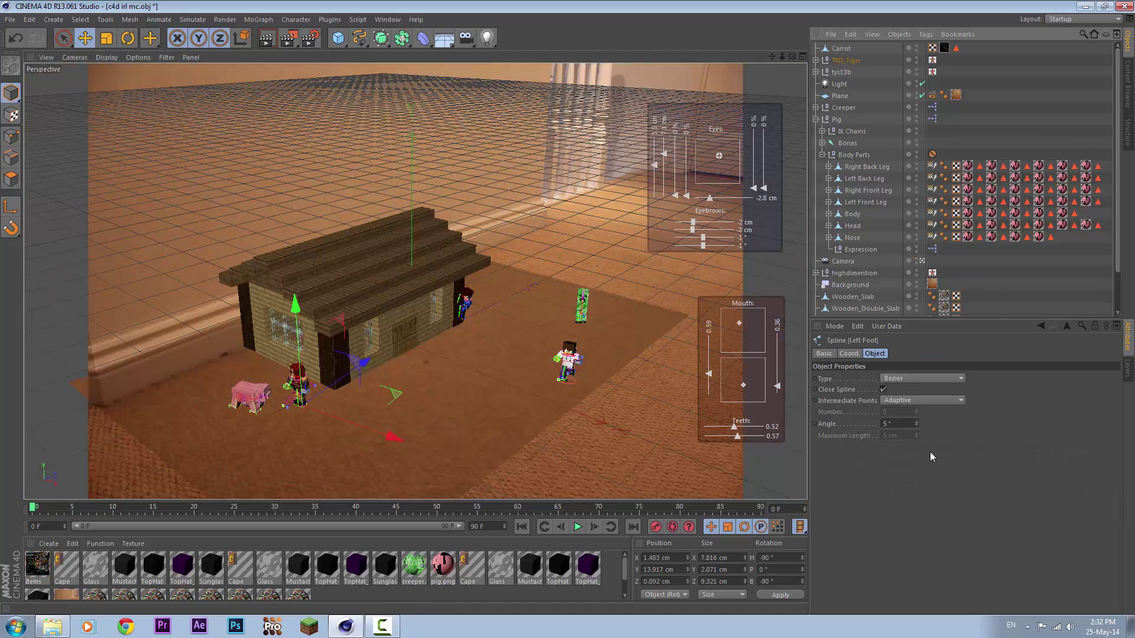
- Turn the pig about 10 degrees toward the carrot and test-render the scene
ctrl+click(842, 62)
ctrl+click(836, 119)
key(r)
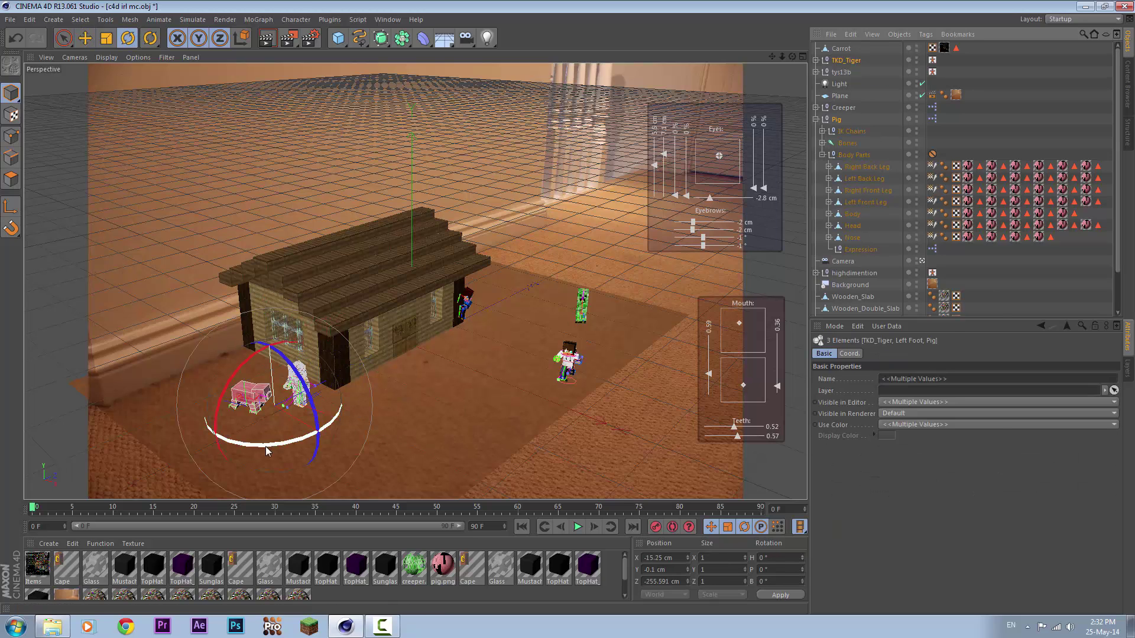
key(e)
drag(338, 378, 319, 367)
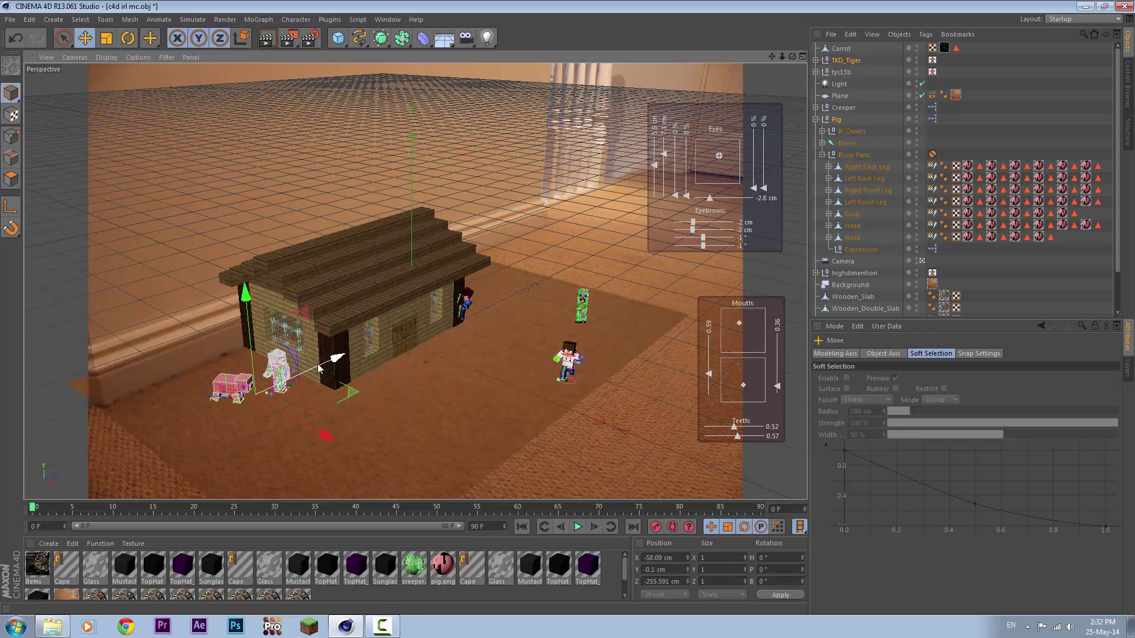
key(ctrl+z)
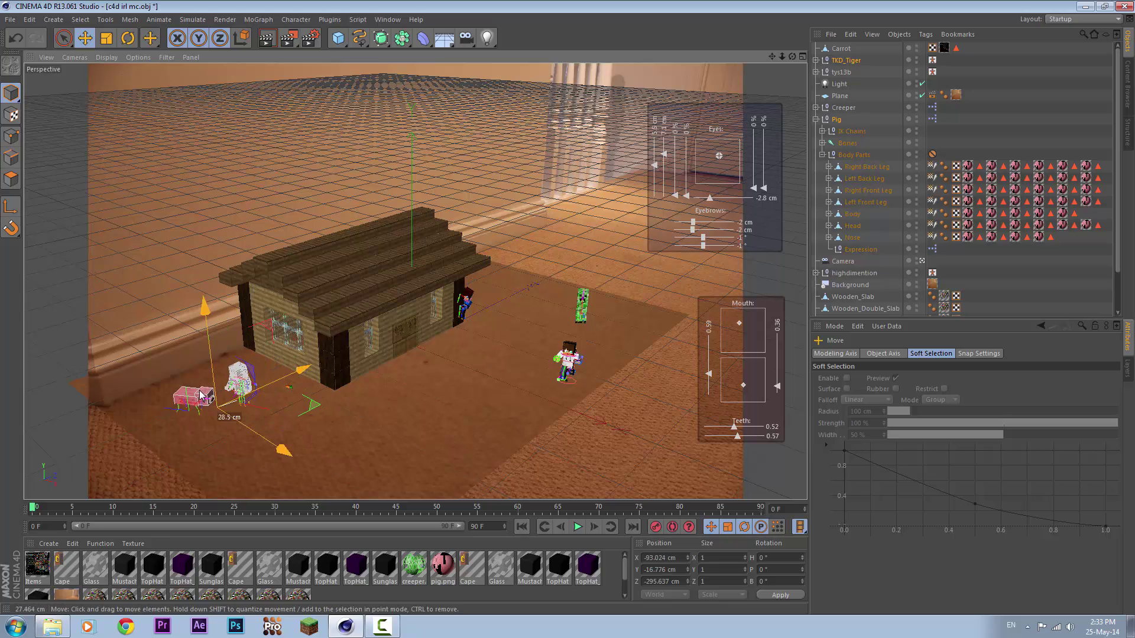
click(841, 47)
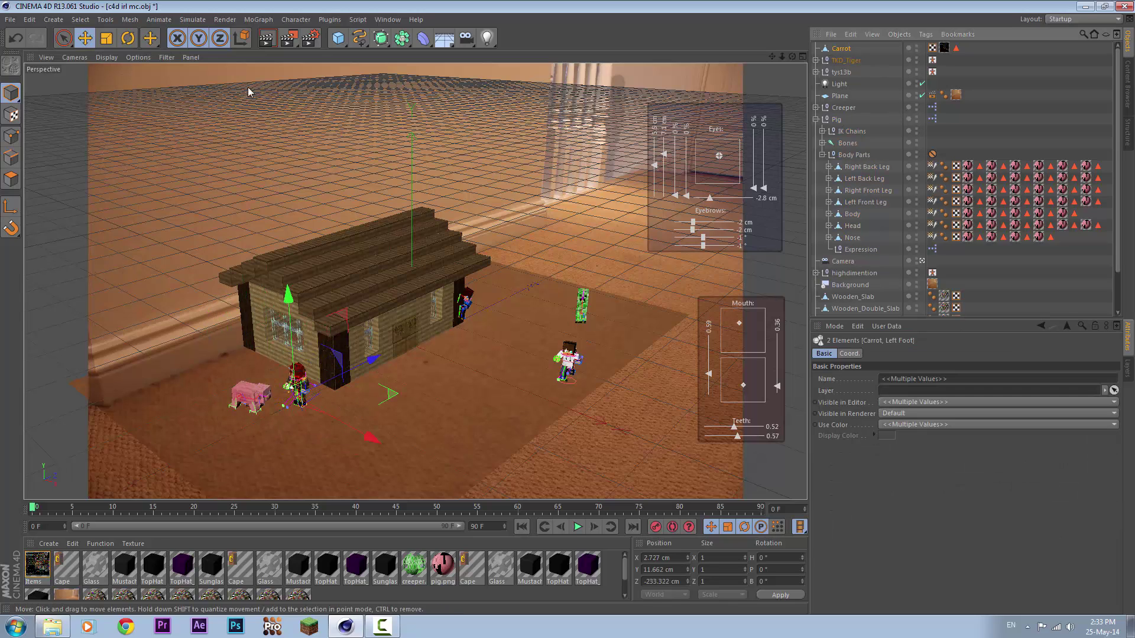
click(836, 119)
key(r)
drag(322, 421, 278, 425)
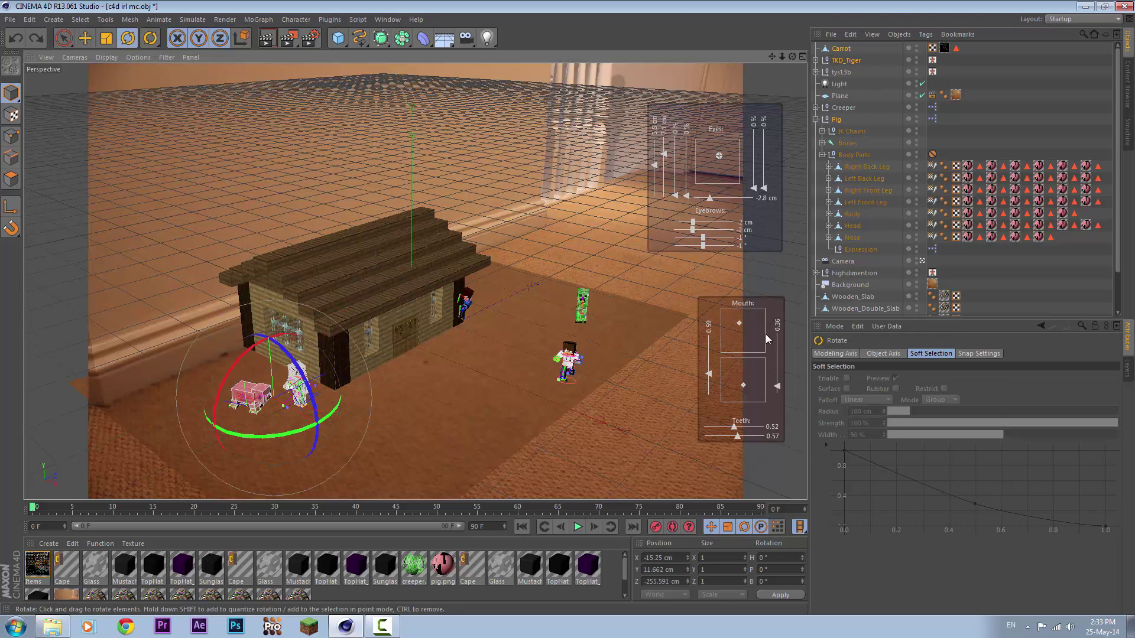
key(e)
click(267, 39)
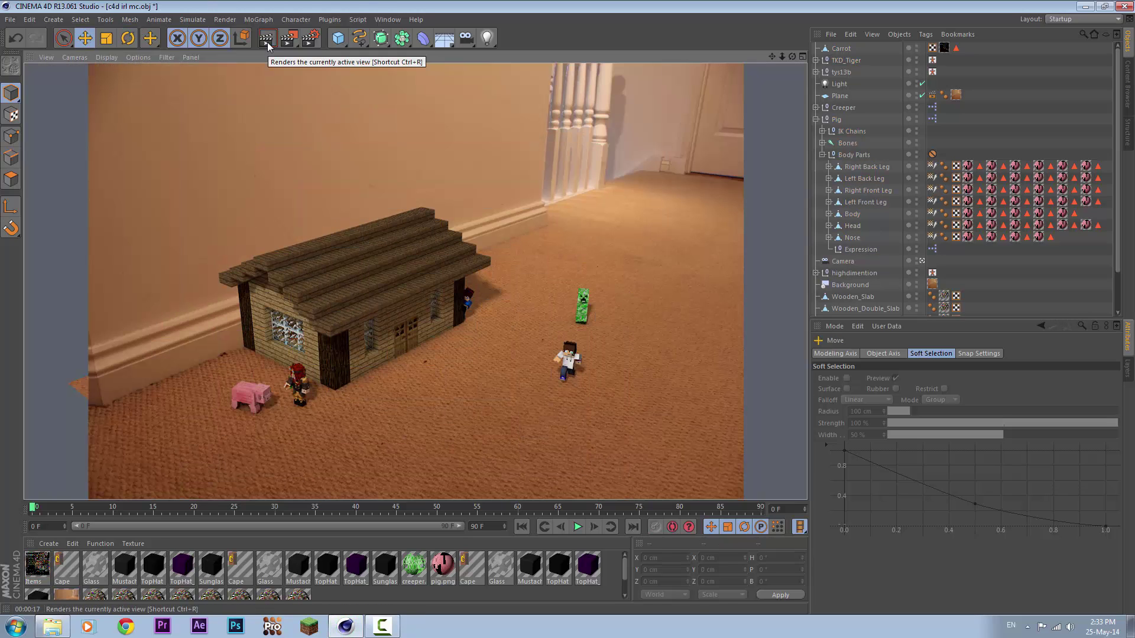
- Move the pig and TKD_Tiger left beside the house, then load the ClaireMcBear preset
click(851, 61)
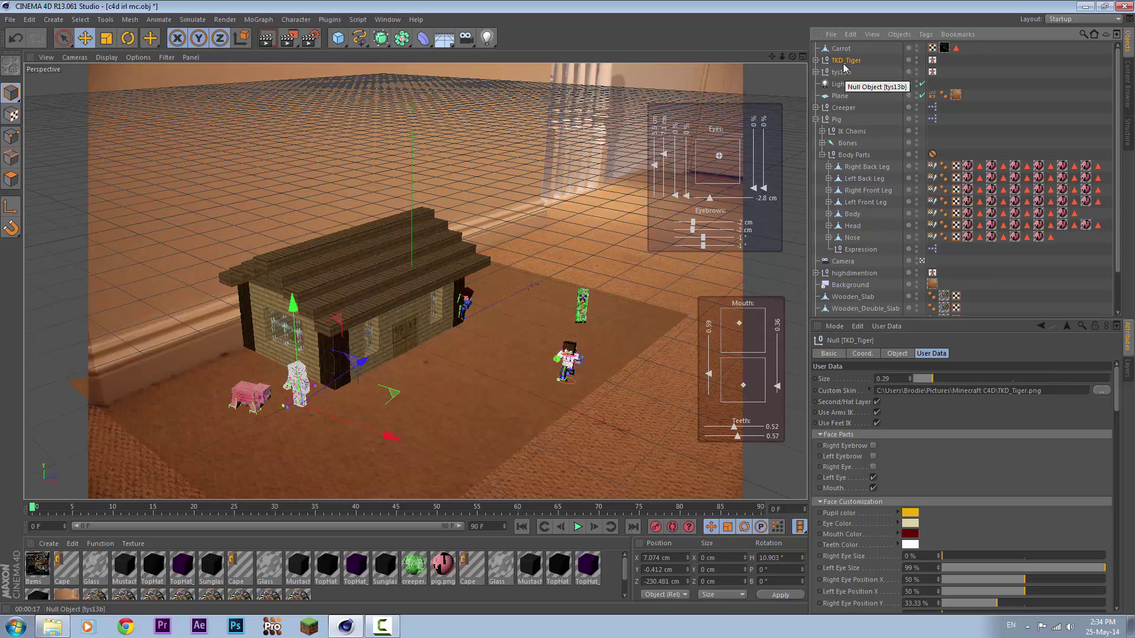
shift+click(836, 119)
mouse_move(293, 402)
mouse_down()
mouse_move(239, 393)
mouse_move(240, 432)
mouse_move(325, 277)
mouse_up()
key(r)
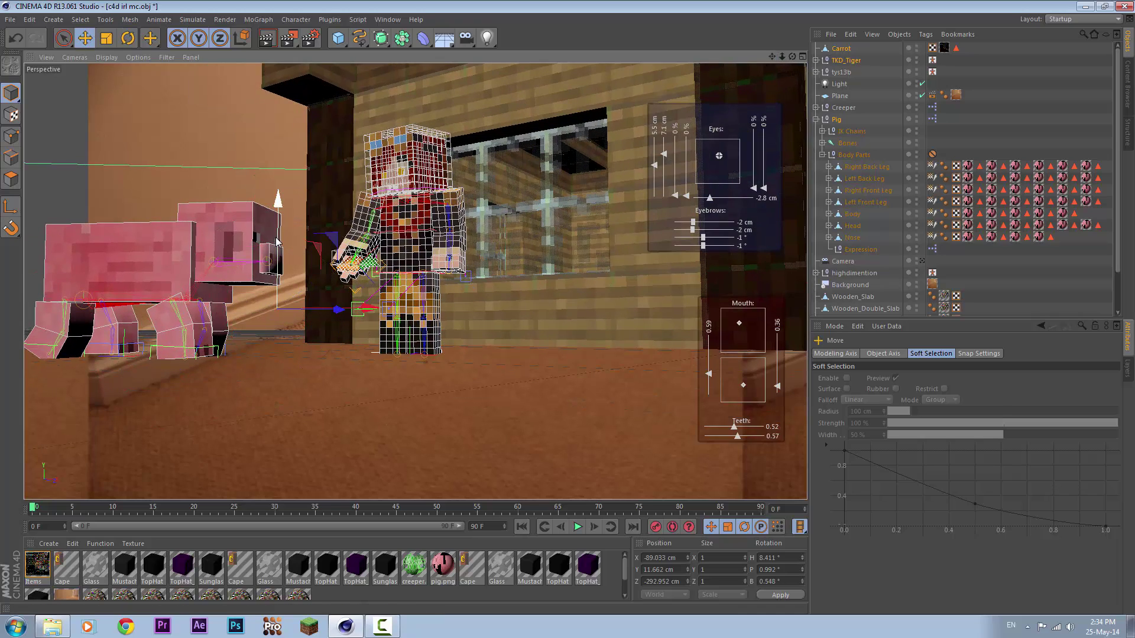
drag(277, 242, 277, 237)
scroll(241, 404, down, 10)
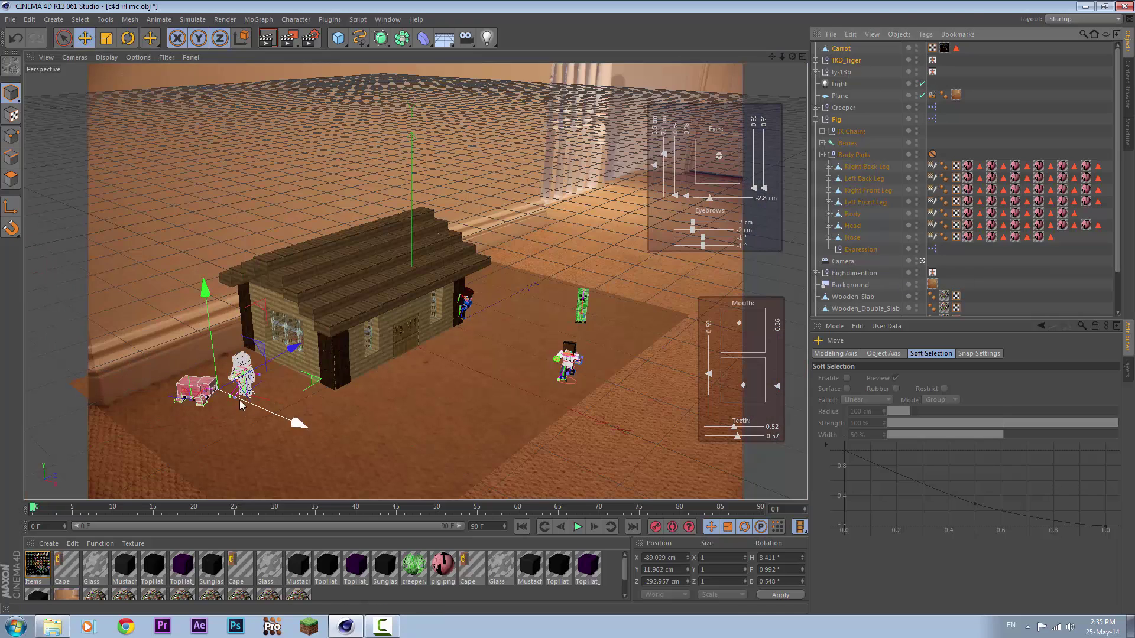
drag(241, 405, 253, 426)
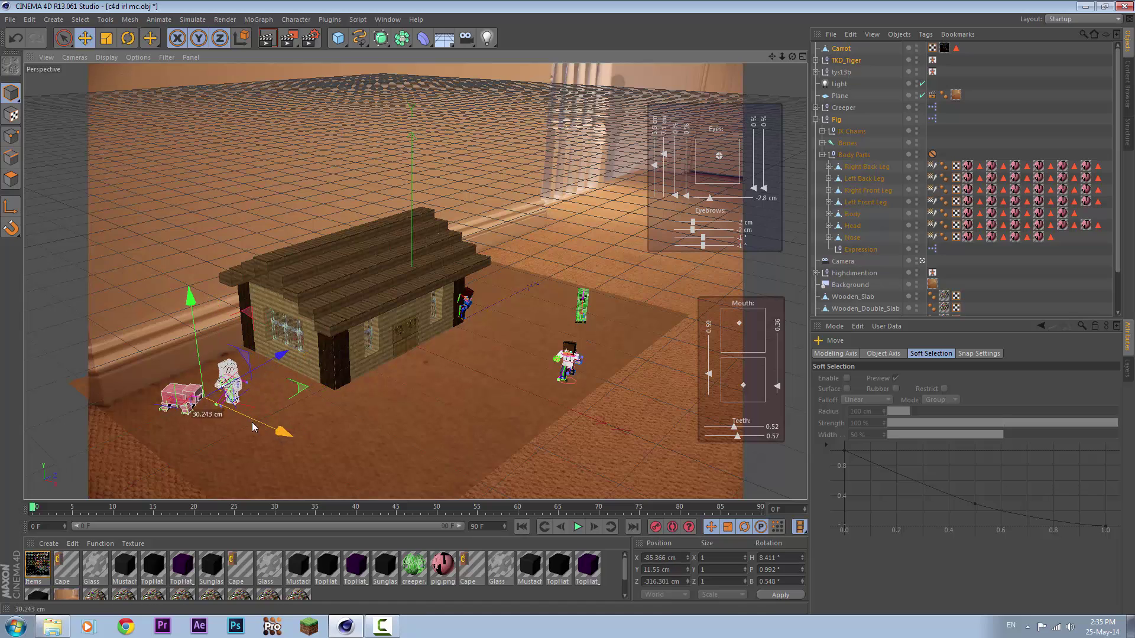
key(ctrl+shift+z)
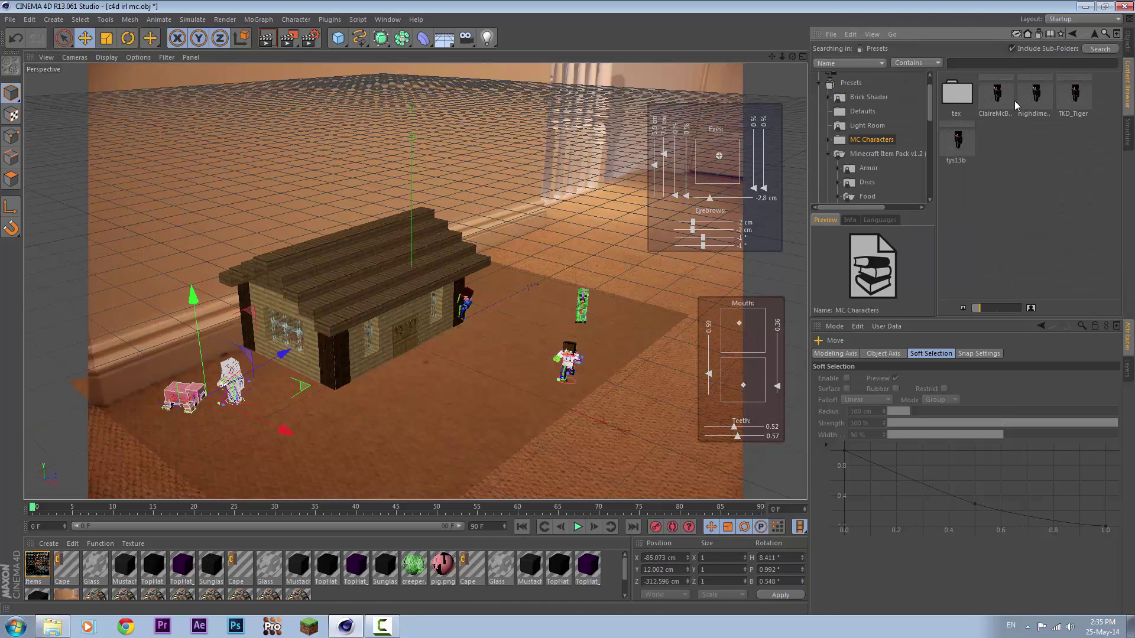
double_click(1005, 101)
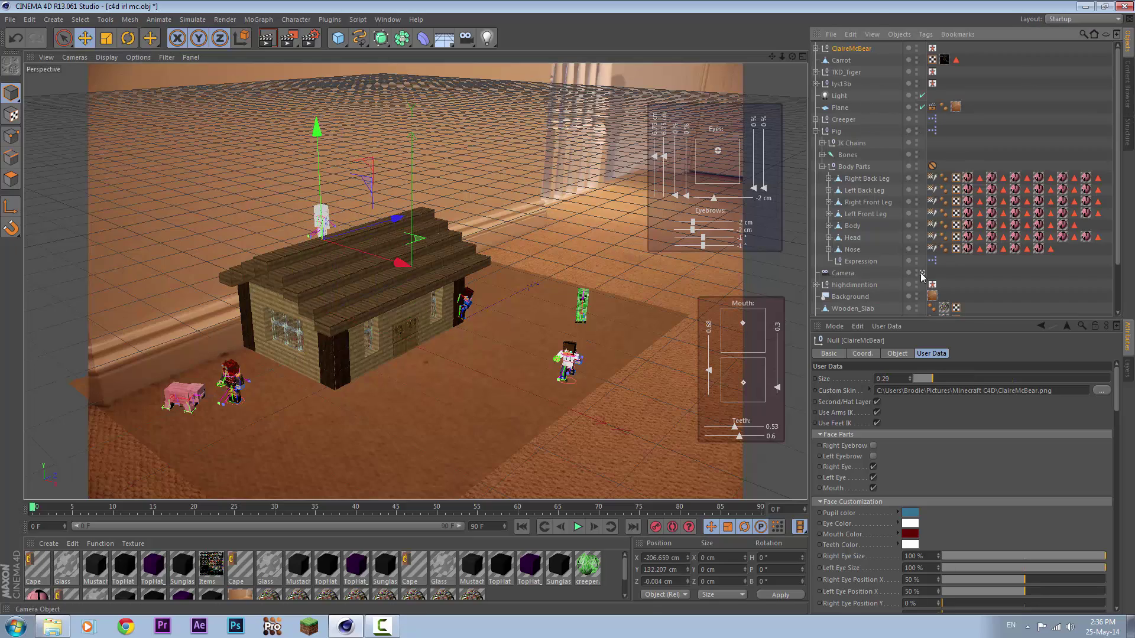
- Turn ClaireMcBear about 85 degrees and nudge her onto the roof edge
alt+drag(578, 375, 564, 302)
key(r)
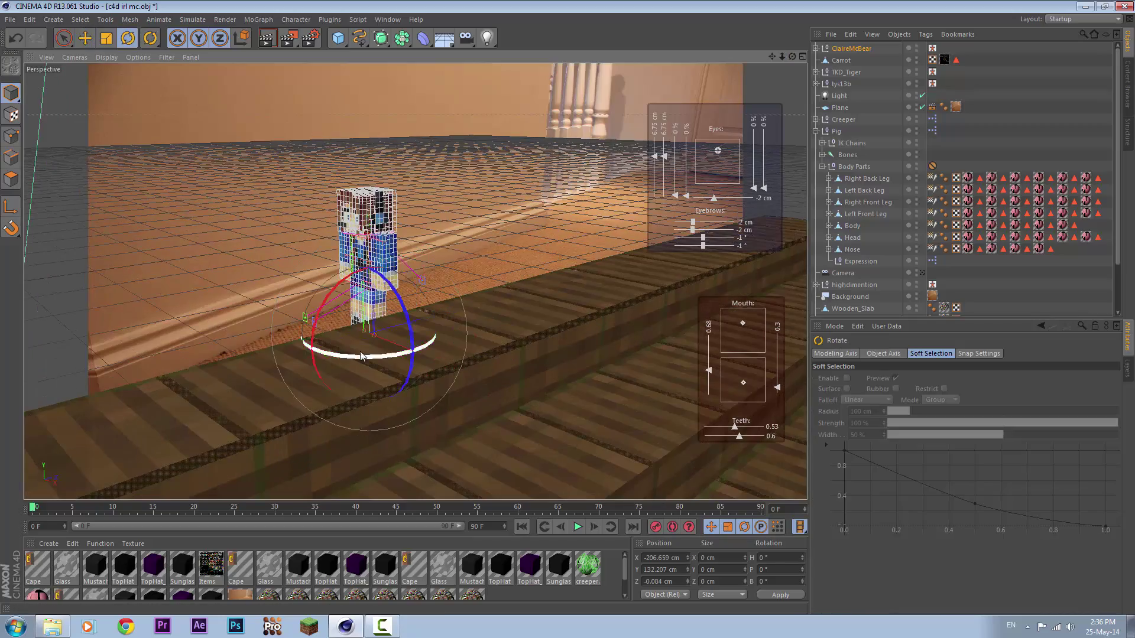
mouse_move(361, 357)
mouse_down()
mouse_move(408, 354)
mouse_move(446, 223)
mouse_move(562, 312)
mouse_up()
key(e)
drag(414, 308, 471, 330)
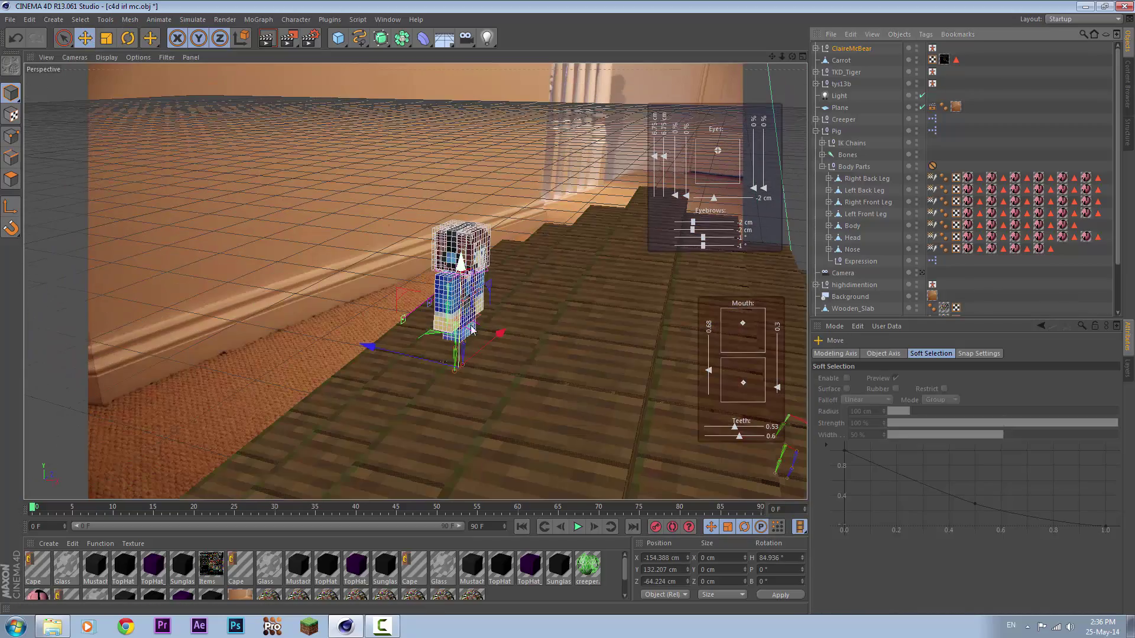
- Move ClaireMcBear's left foot and hand controllers to bend her leg and arm
scroll(471, 330, up, 5)
click(437, 331)
click(503, 322)
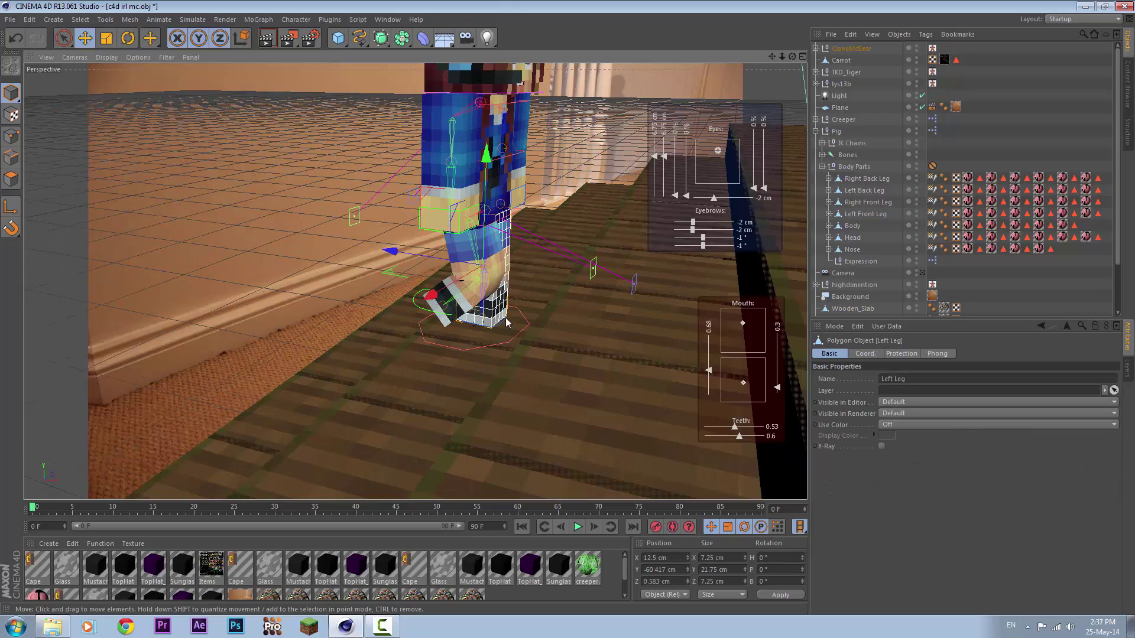
mouse_move(502, 322)
mouse_down()
mouse_move(500, 290)
mouse_move(532, 236)
mouse_up()
key(r)
click(932, 49)
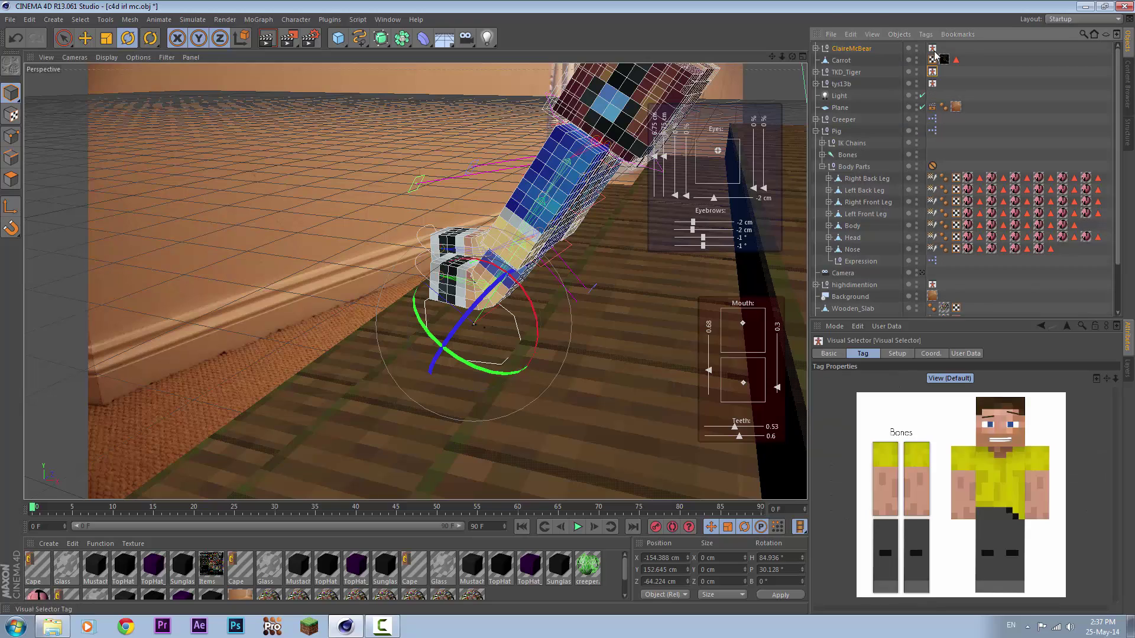
click(1000, 422)
key(e)
mouse_move(449, 284)
alt+mouse_down()
mouse_move(362, 310)
mouse_move(402, 291)
alt+mouse_up()
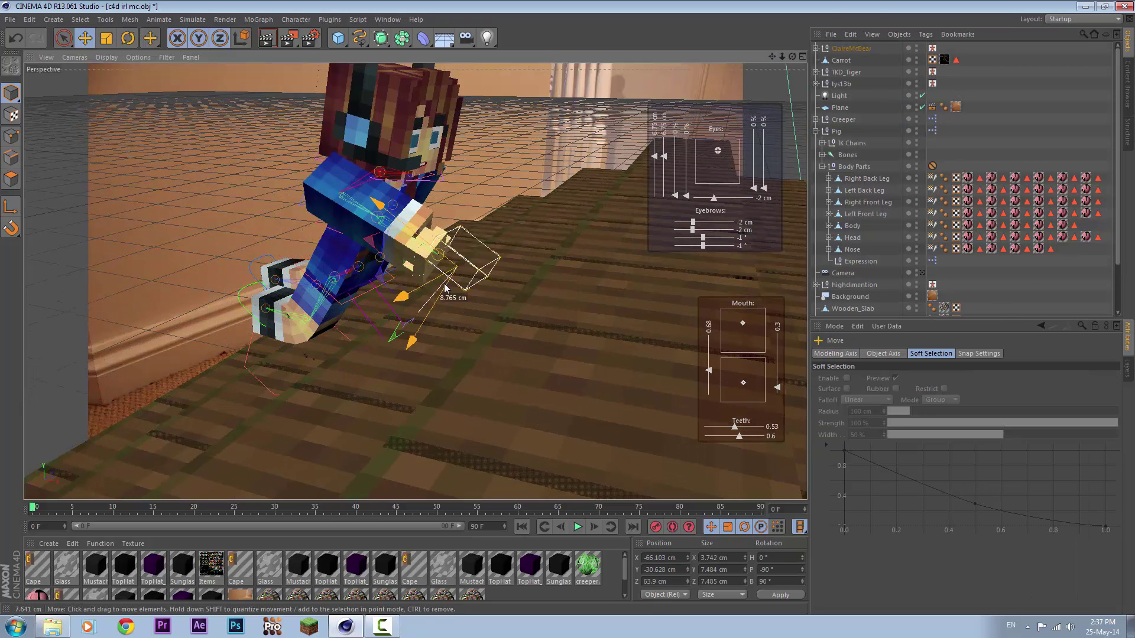
- Adjust ClaireMcBear's left and right arm pole and left arm controllers to shape her arms
click(315, 187)
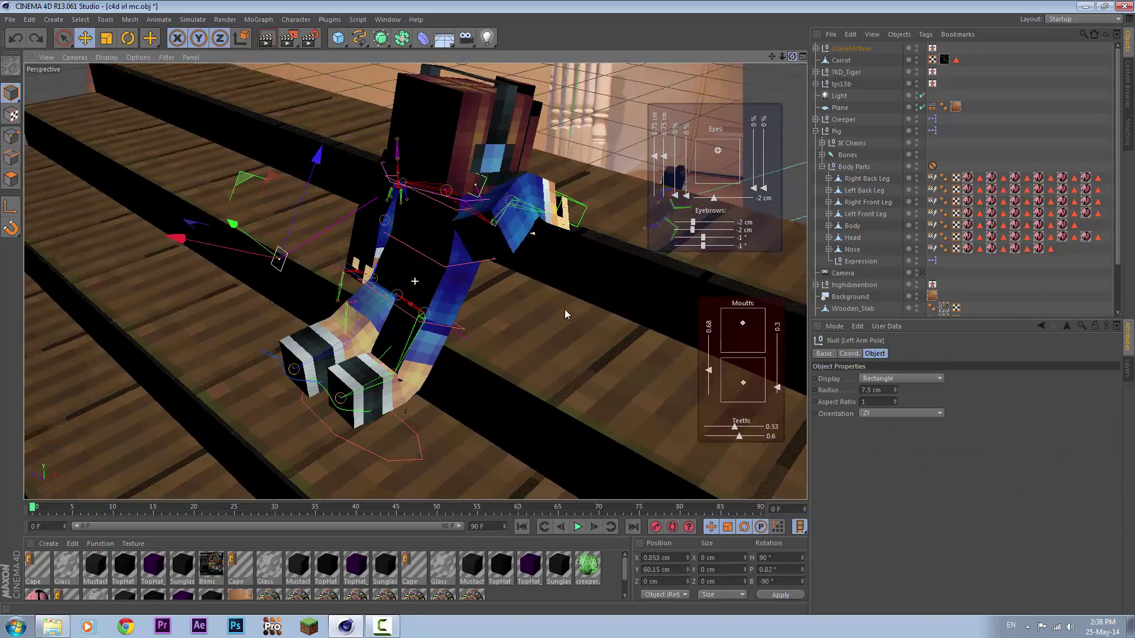
alt+drag(567, 314, 438, 218)
click(438, 218)
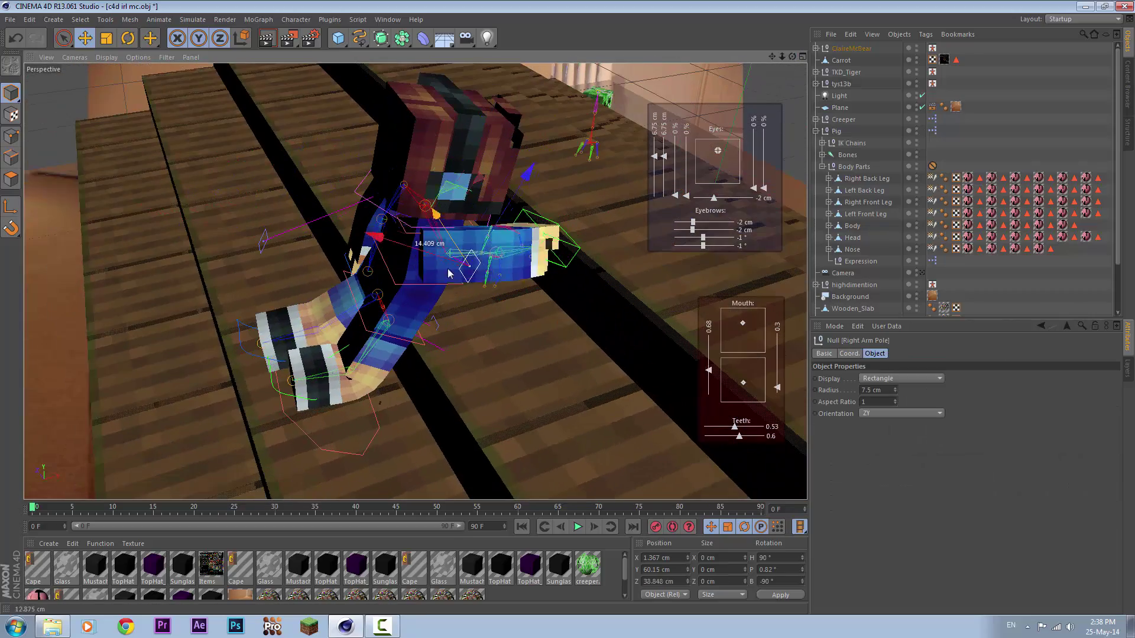
mouse_move(513, 291)
alt+mouse_down()
mouse_move(562, 312)
mouse_move(451, 286)
alt+mouse_up()
click(423, 304)
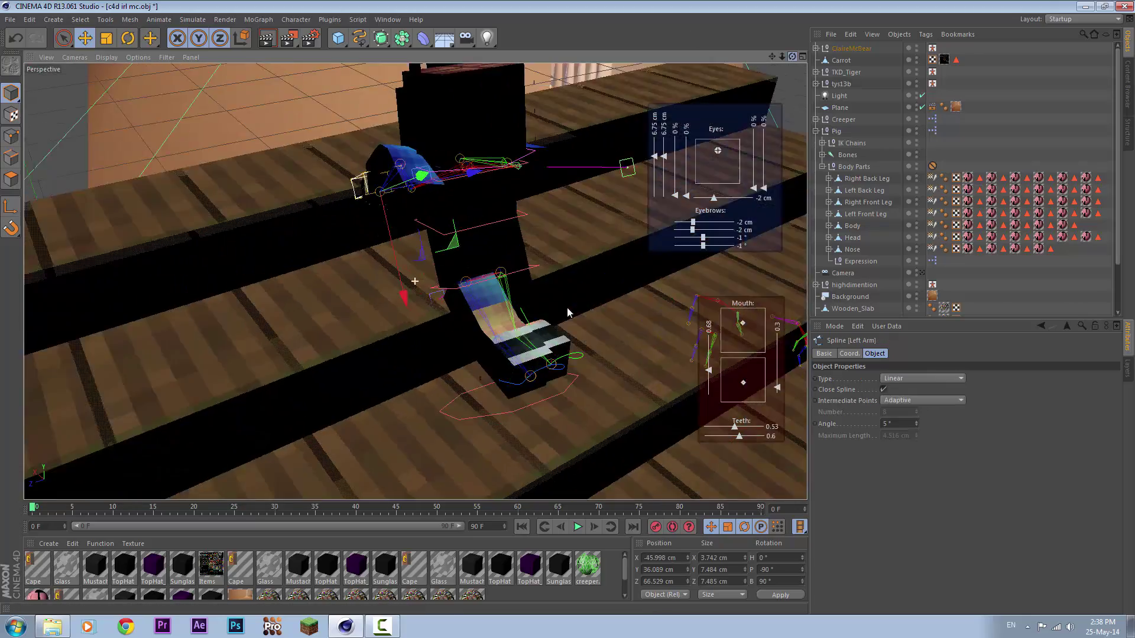
alt+drag(439, 188, 461, 266)
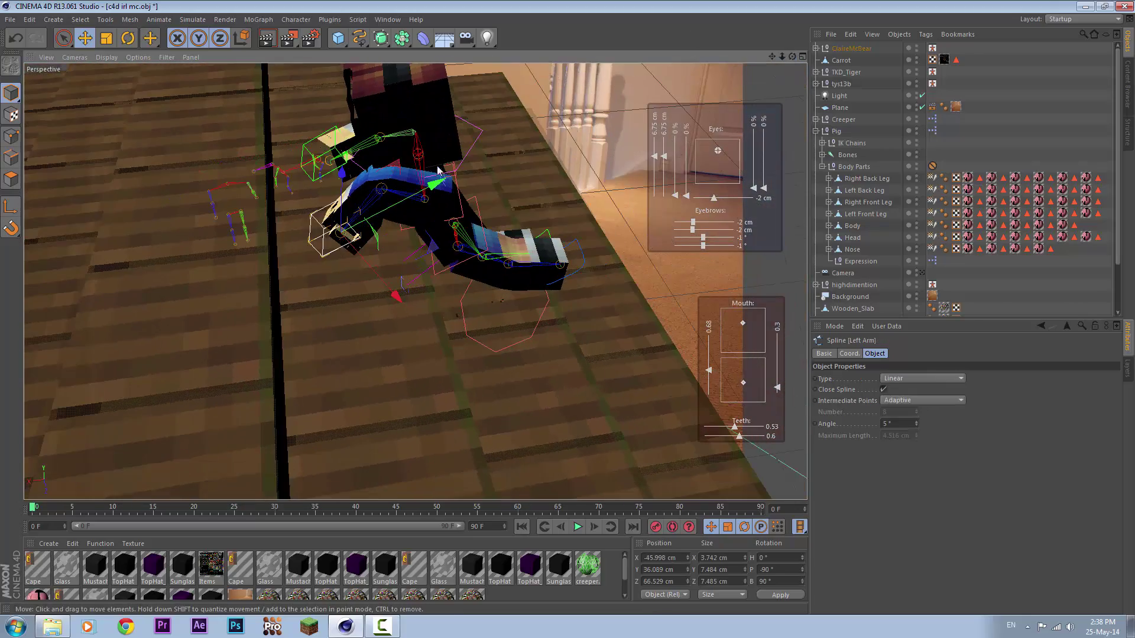
click(461, 266)
mouse_move(799, 59)
mouse_down()
mouse_move(495, 341)
mouse_move(236, 248)
mouse_move(211, 223)
mouse_up()
click(495, 341)
click(201, 236)
click(852, 48)
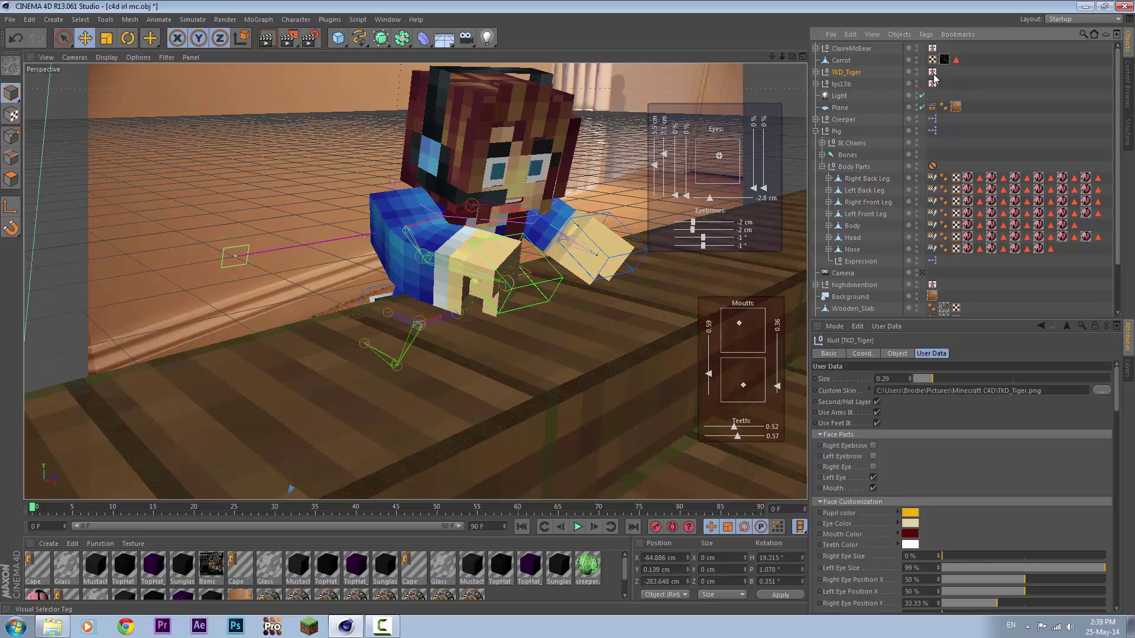
drag(792, 56, 810, 229)
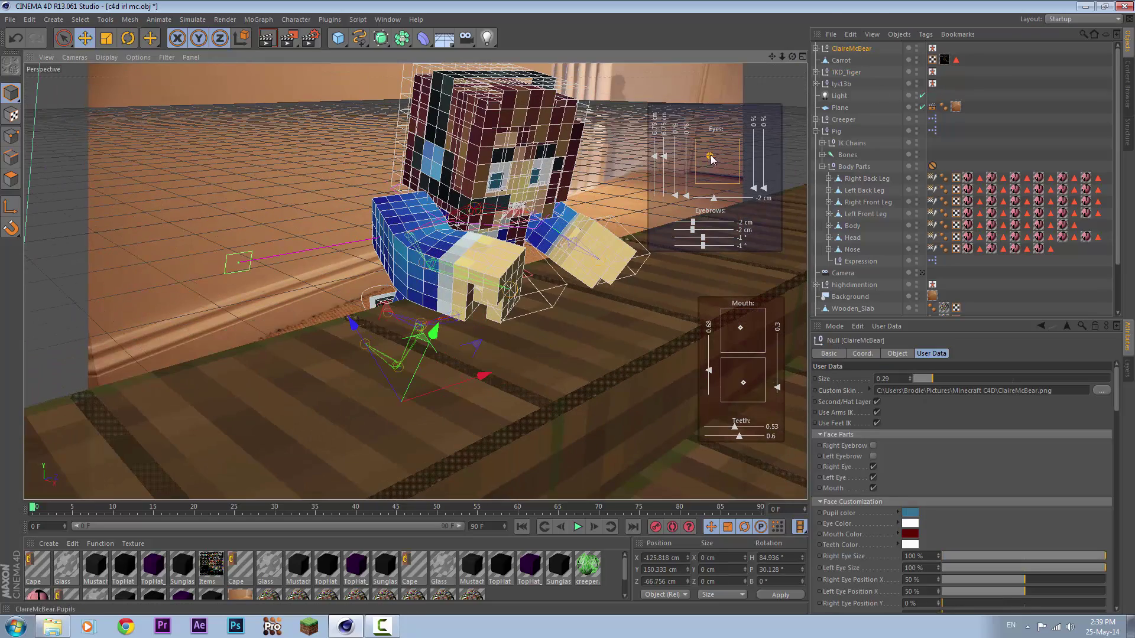
key(r)
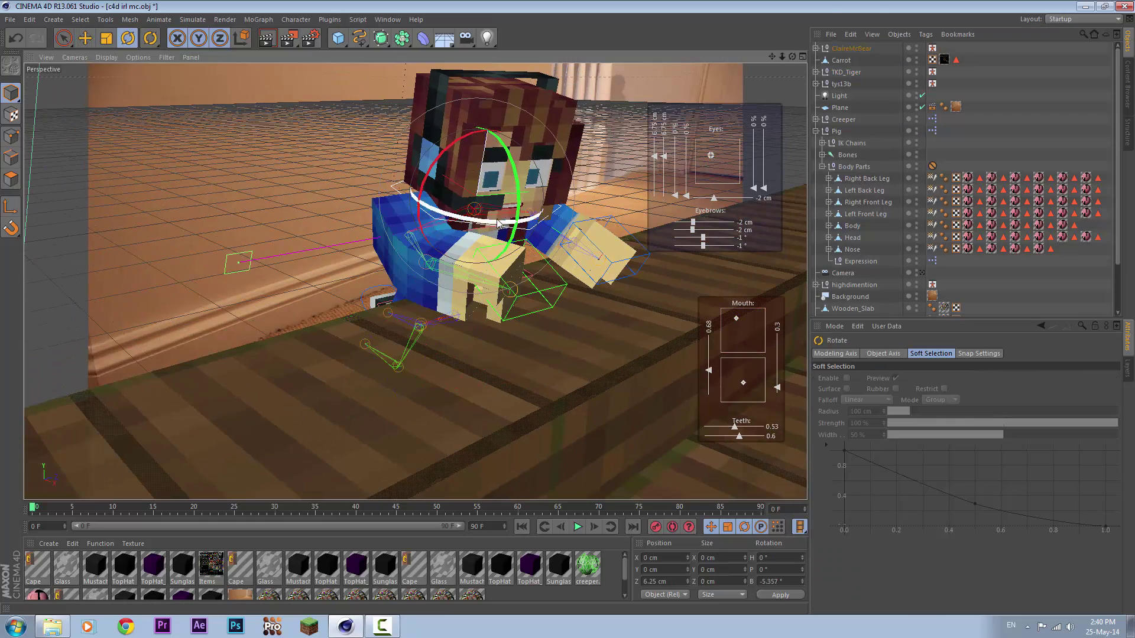
- Tilt ClaireMcBear sideways on the roof and render a preview
key(ctrl+shift+z)
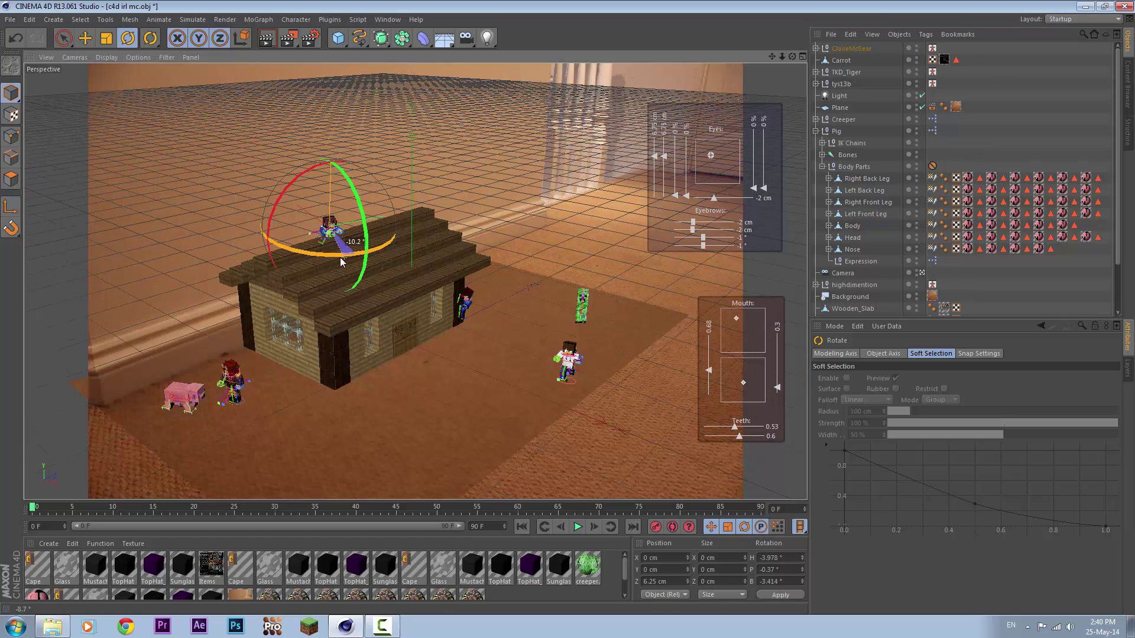
drag(378, 244, 786, 204)
key(shift+F8)
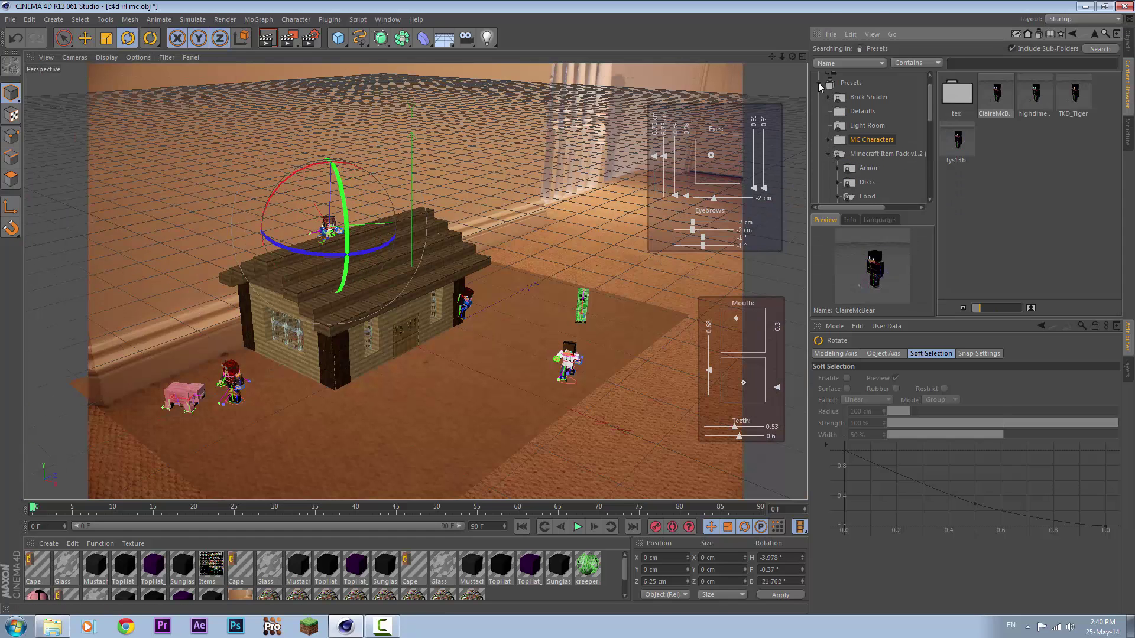
click(819, 83)
click(260, 47)
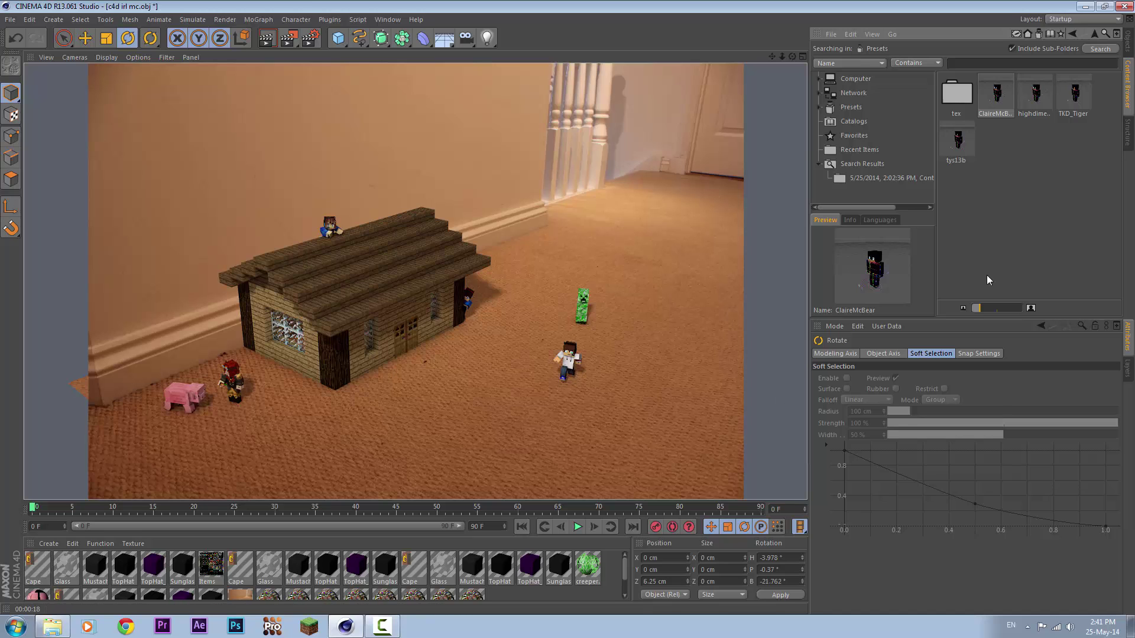
- Add the Villager preset from the MC Characters mob catalog to the scene
click(961, 109)
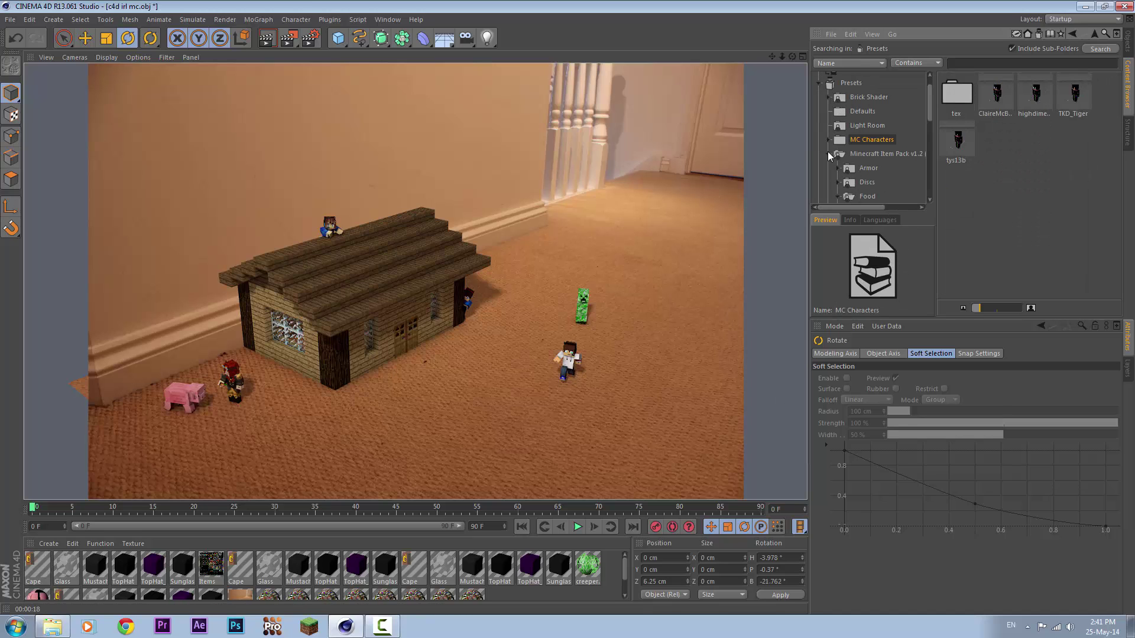
click(862, 171)
double_click(1073, 142)
click(183, 393)
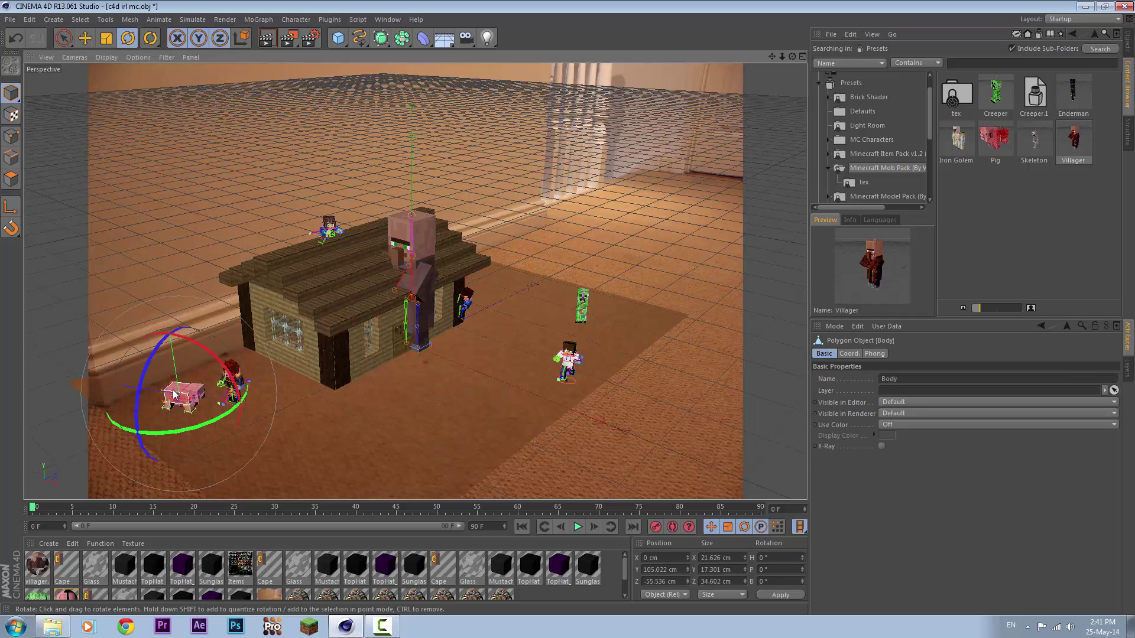
click(1127, 41)
click(843, 48)
- Enlarge the Villager to size 0.275, place it far back near the doorway, and render a preview
key(e)
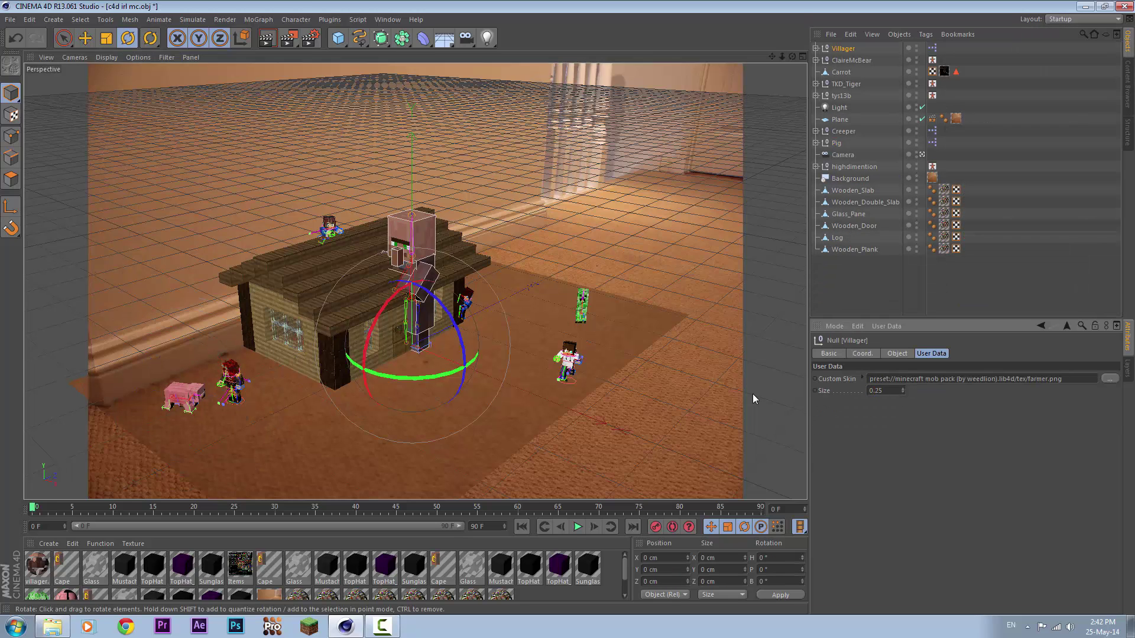
drag(509, 414, 656, 443)
click(903, 390)
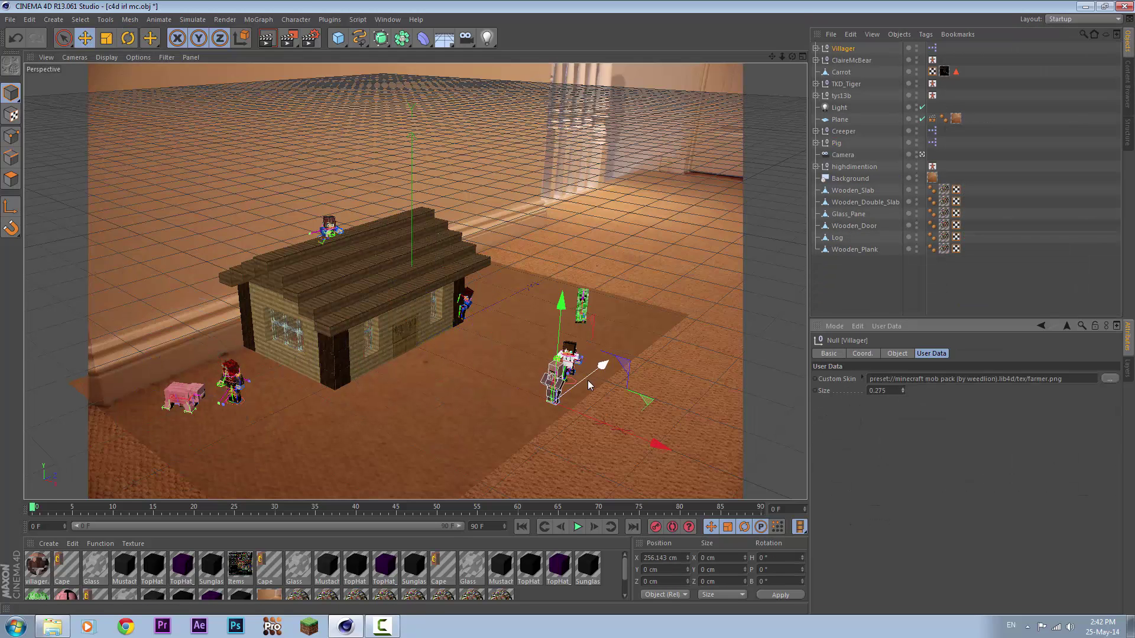
click(591, 296)
click(857, 278)
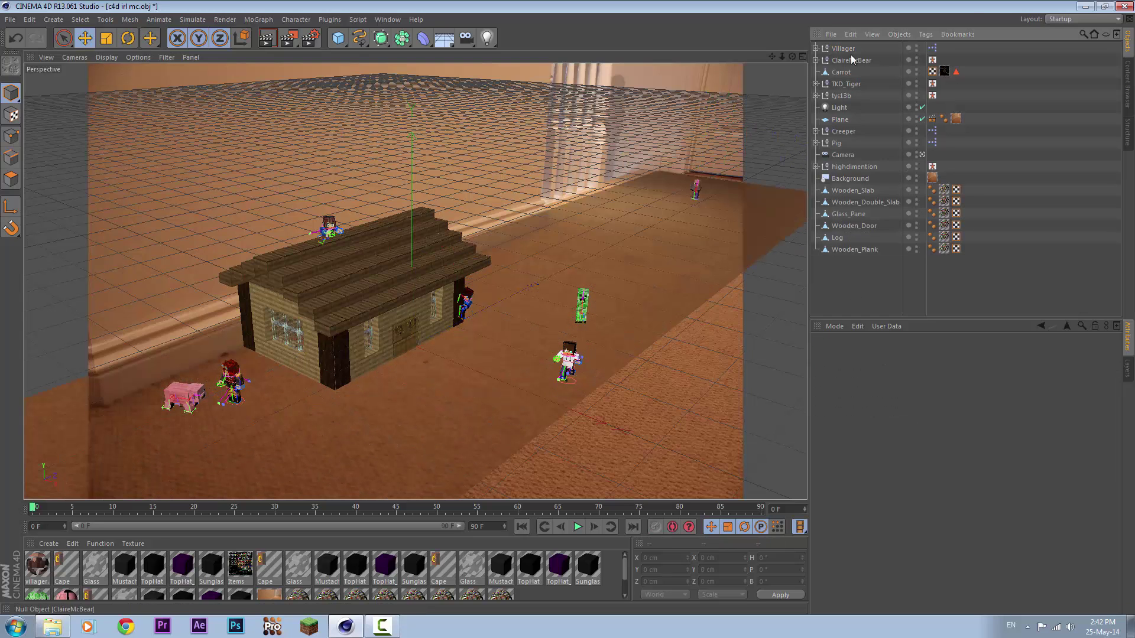
click(843, 48)
drag(763, 198, 727, 188)
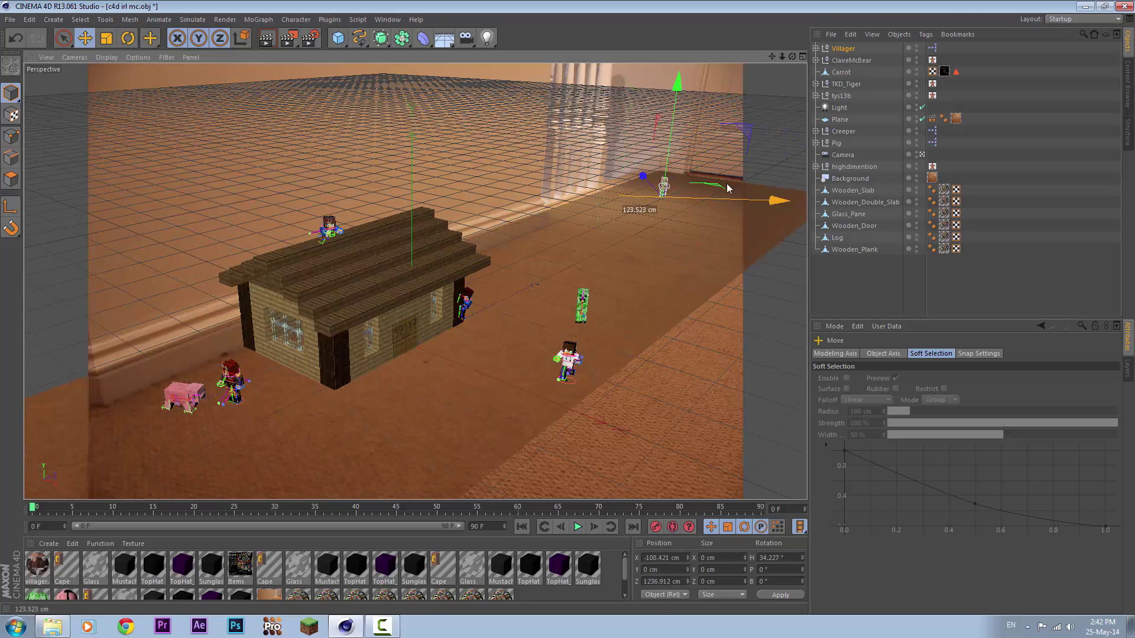
click(270, 42)
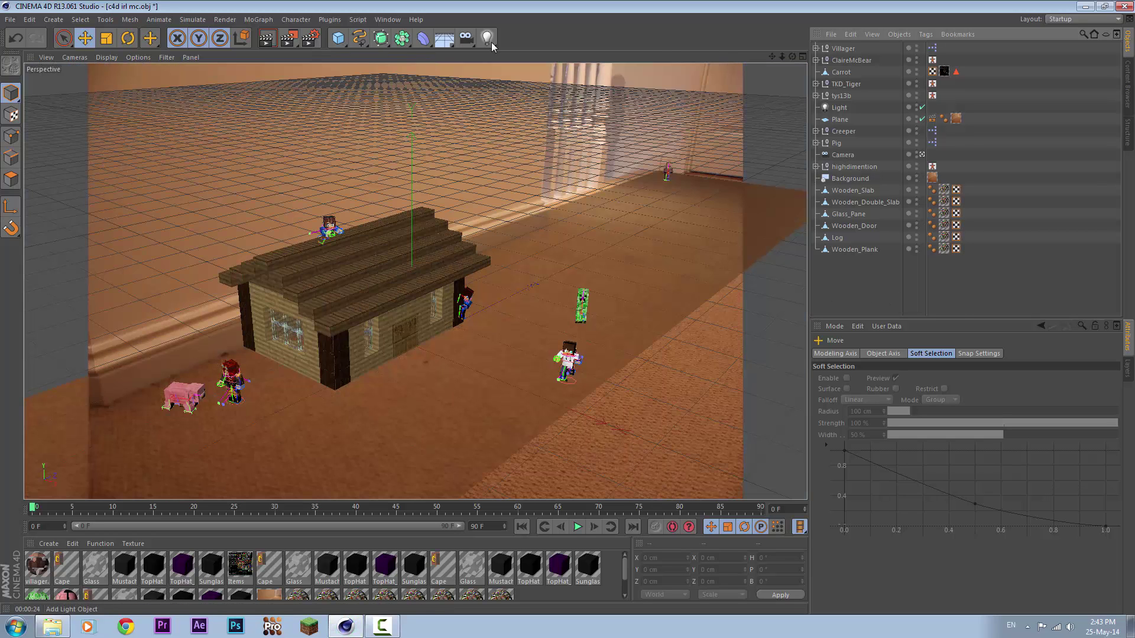
- Add a second light, a Sky object and a new sky material with a compositing tag
click(487, 38)
click(444, 38)
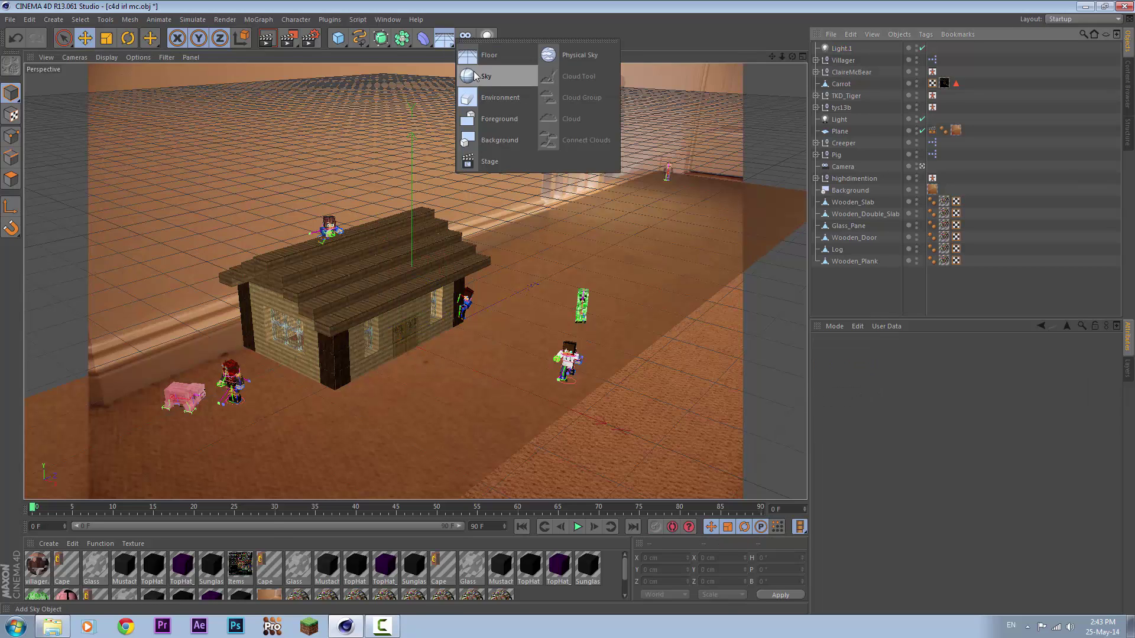
click(467, 83)
double_click(56, 564)
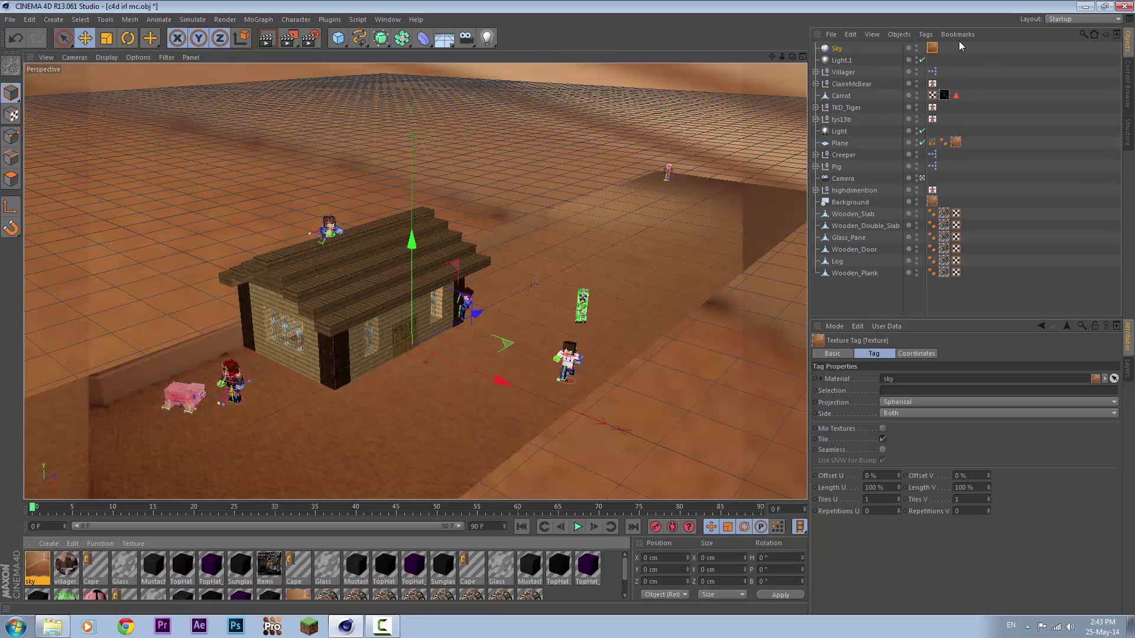
right_click(837, 48)
click(1005, 62)
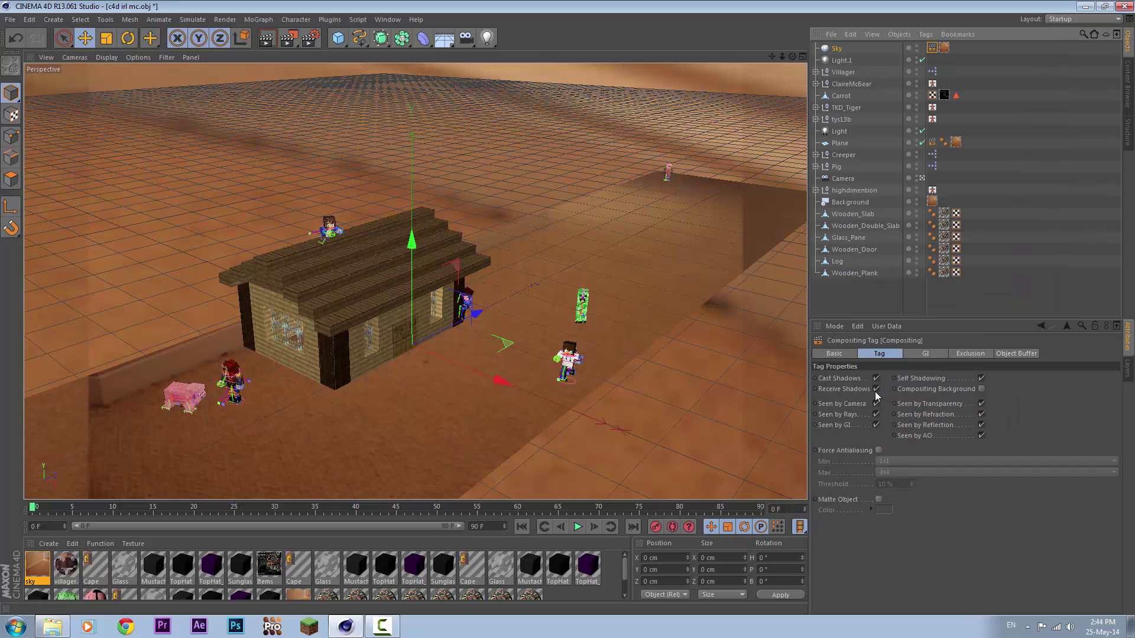
- Lower the room-photo texture's saturation to 73% and render previews
double_click(37, 564)
drag(266, 82, 677, 101)
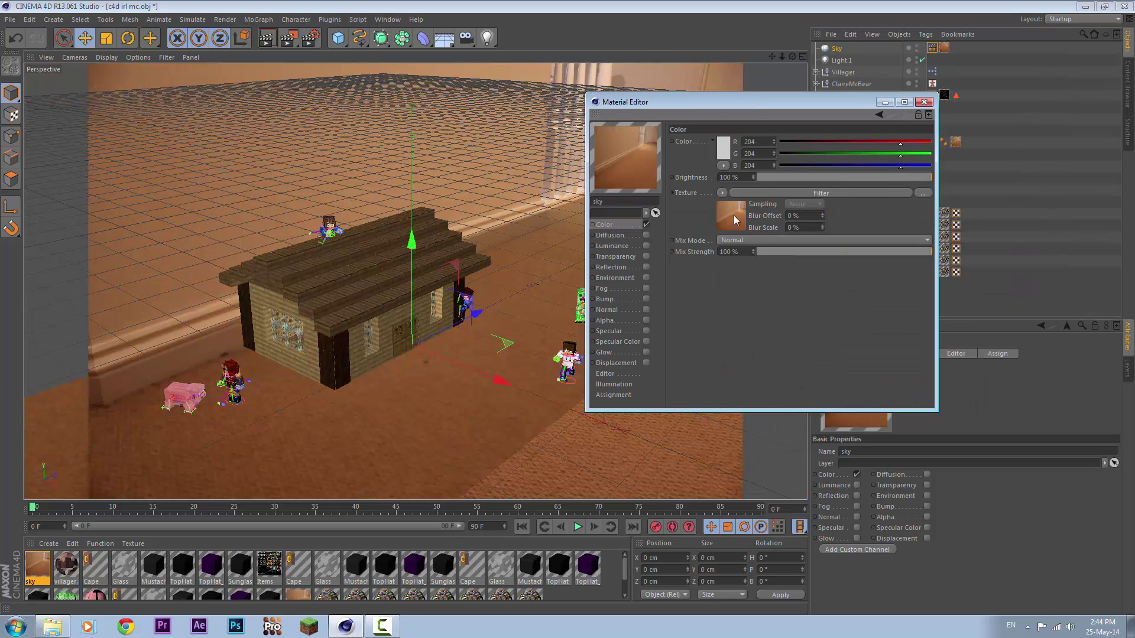
click(736, 215)
drag(852, 293, 902, 293)
click(923, 101)
click(267, 38)
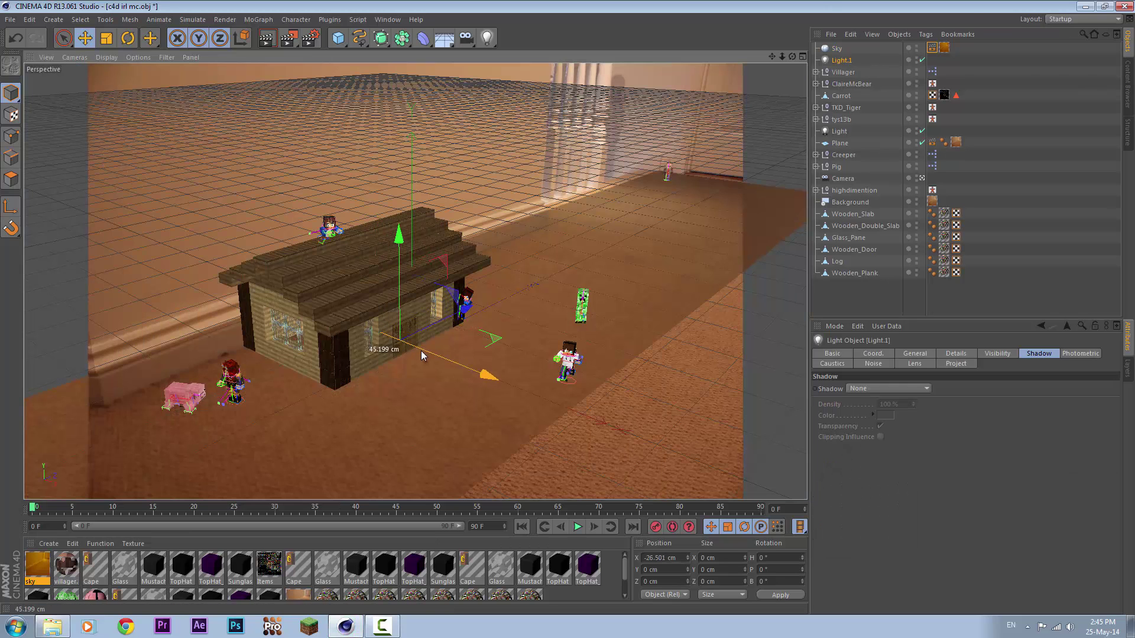
click(267, 39)
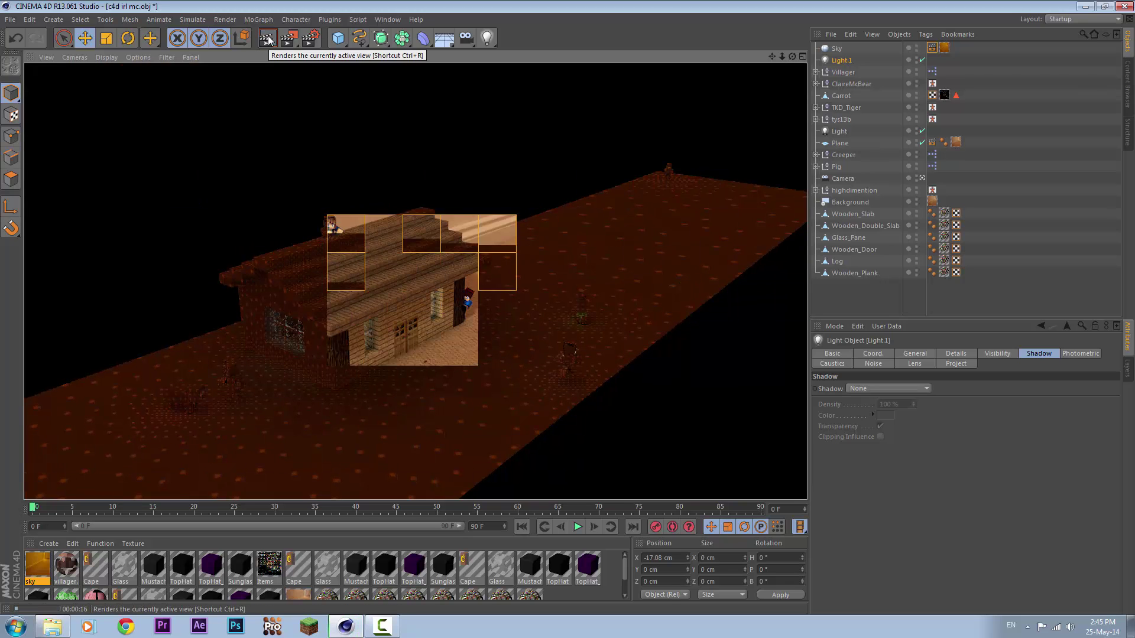
- Widen the floor plane to about 607.93 cm
click(534, 251)
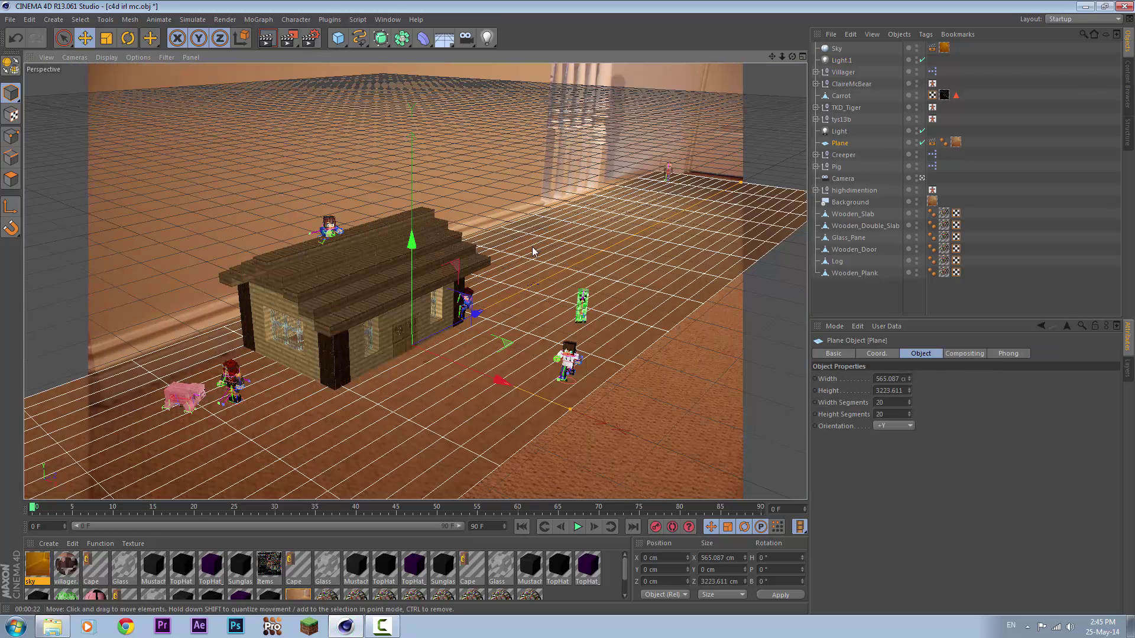
drag(570, 409, 585, 415)
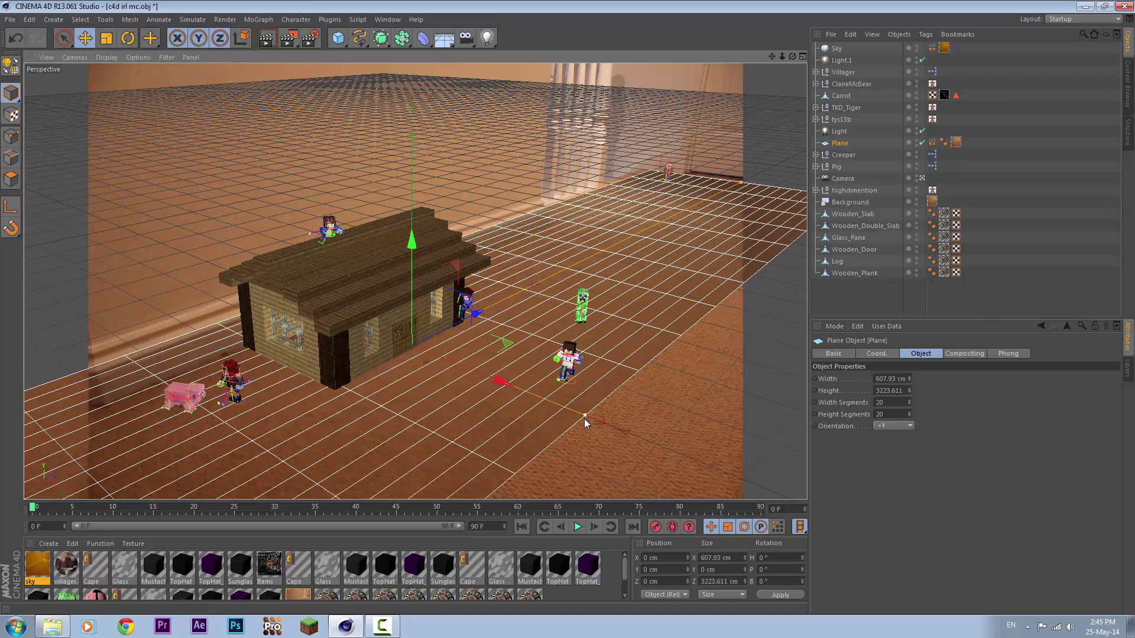
click(880, 300)
- Shift the characters, Light.1 and house pieces slightly along X, then render a preview
click(841, 119)
ctrl+click(842, 60)
ctrl+click(851, 84)
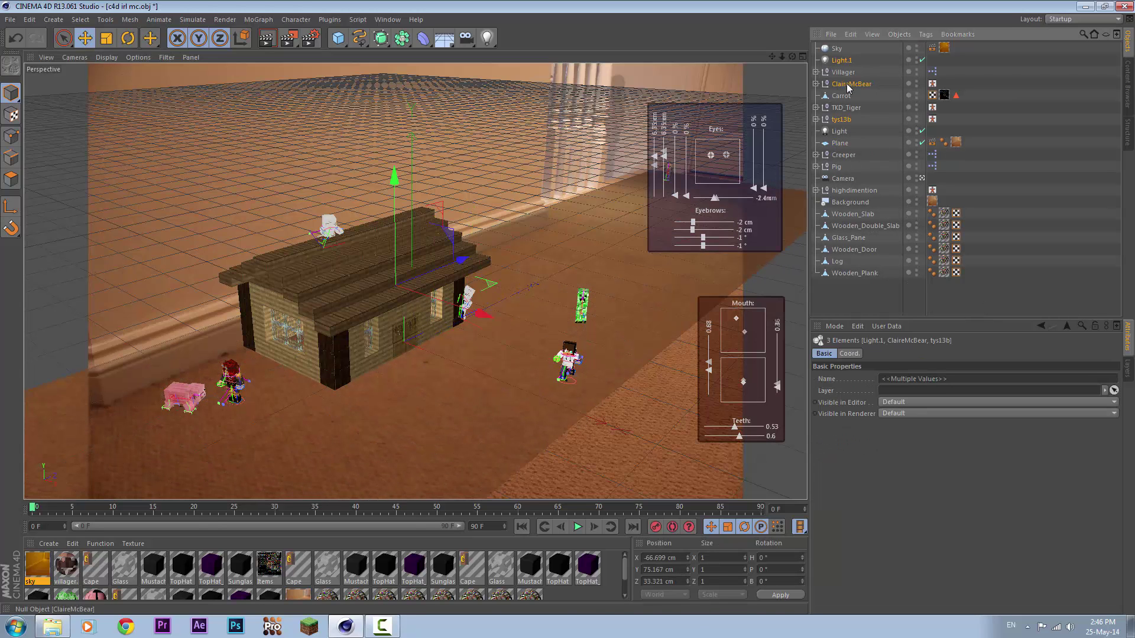
ctrl+click(852, 214)
shift+click(854, 273)
drag(467, 344, 471, 346)
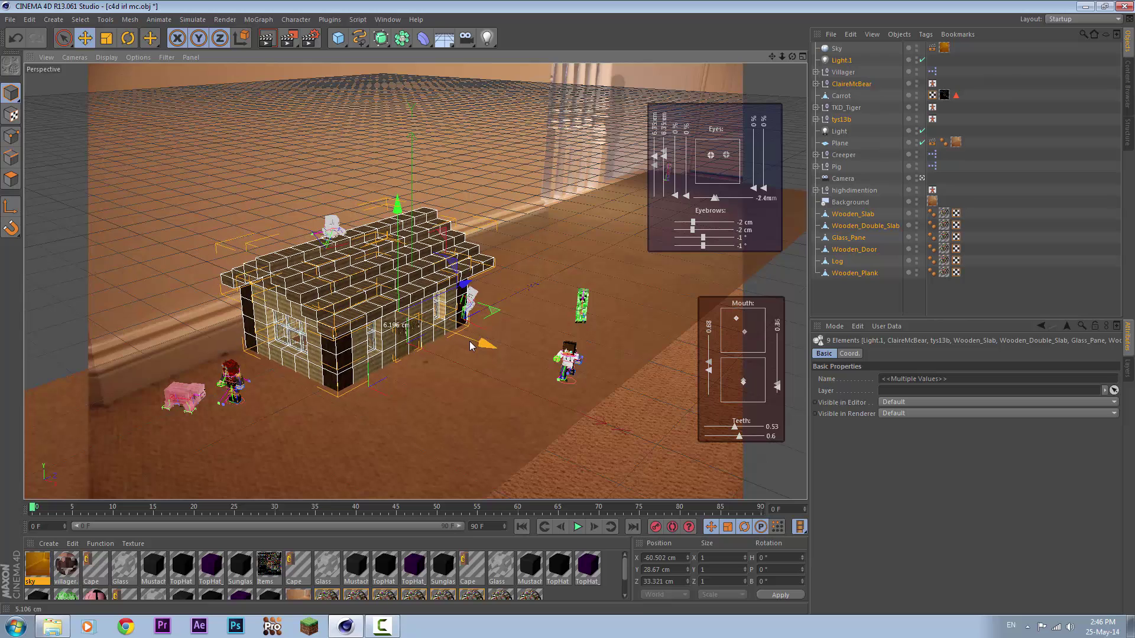
click(881, 309)
key(ctrl+r)
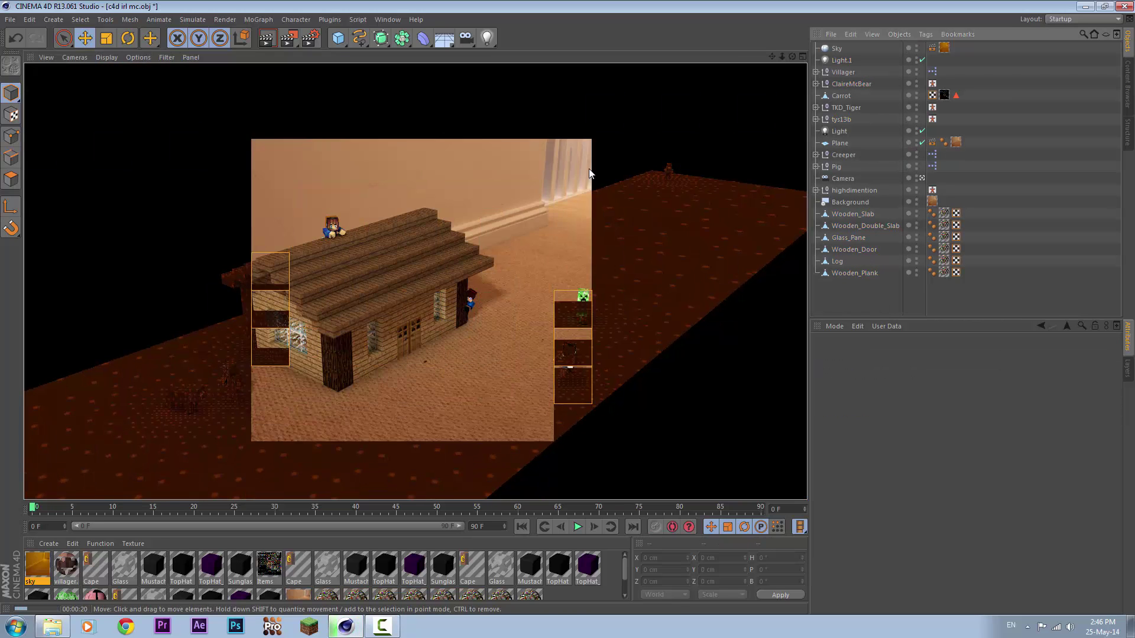
click(397, 381)
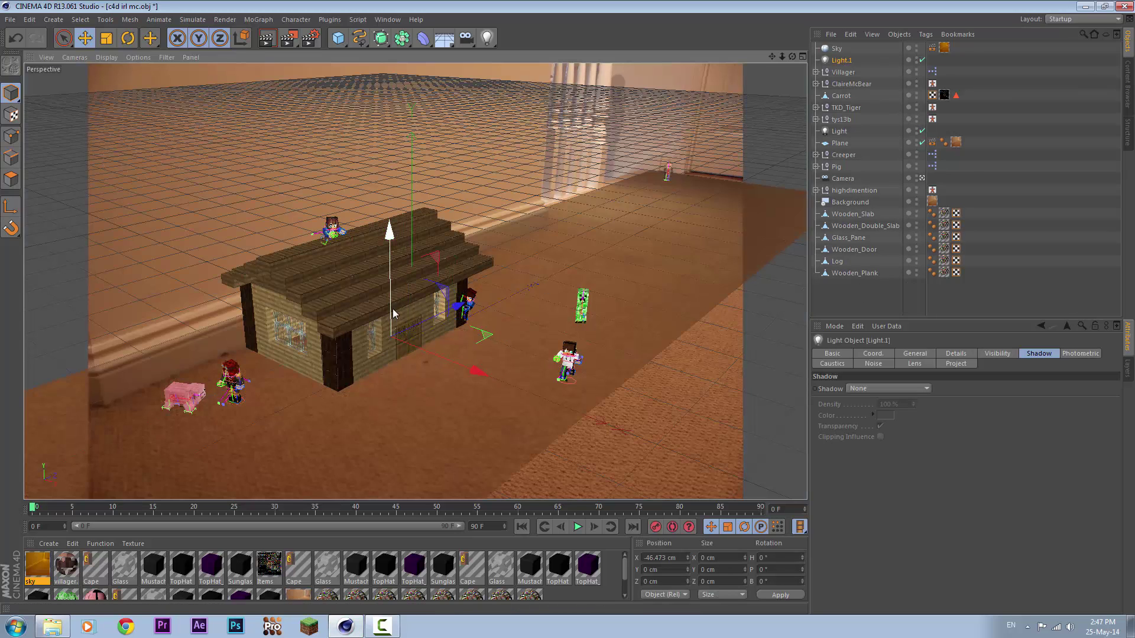
- Raise Light.1 and give it Area shadows at 22% density, then render a preview
mouse_move(397, 381)
mouse_down()
mouse_move(397, 318)
mouse_move(397, 402)
mouse_up()
key(ctrl+r)
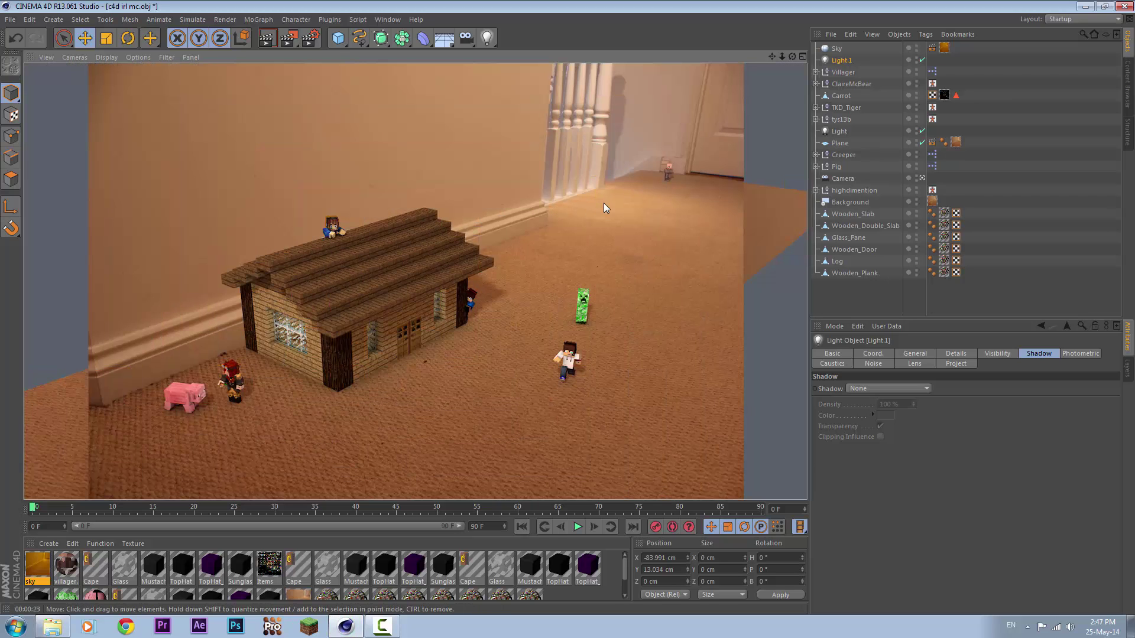
click(839, 132)
click(263, 40)
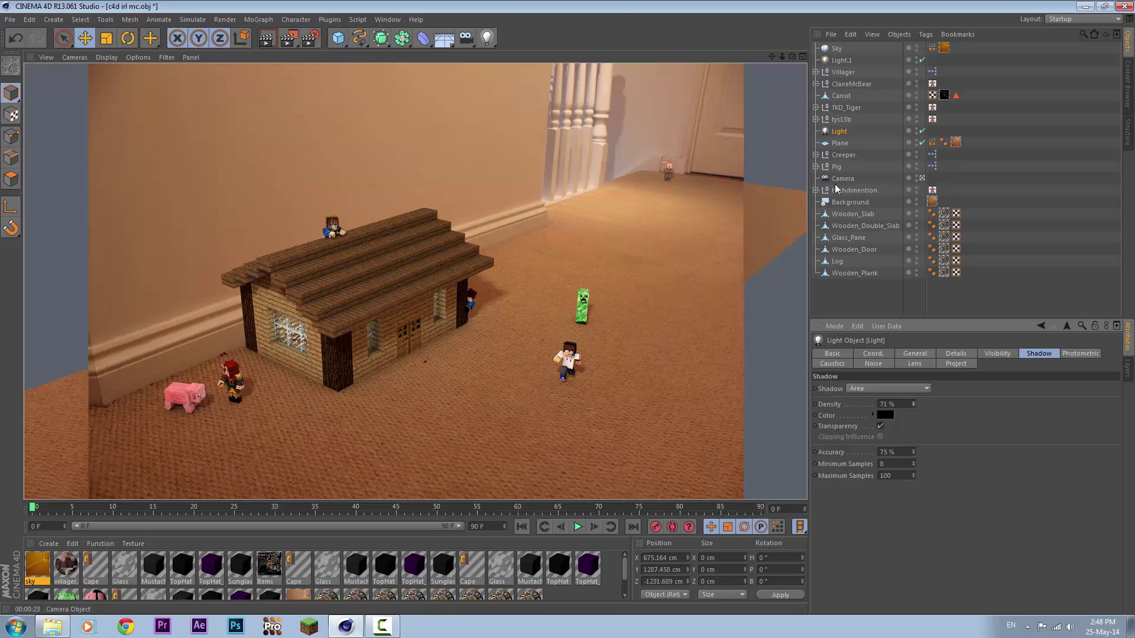
click(842, 60)
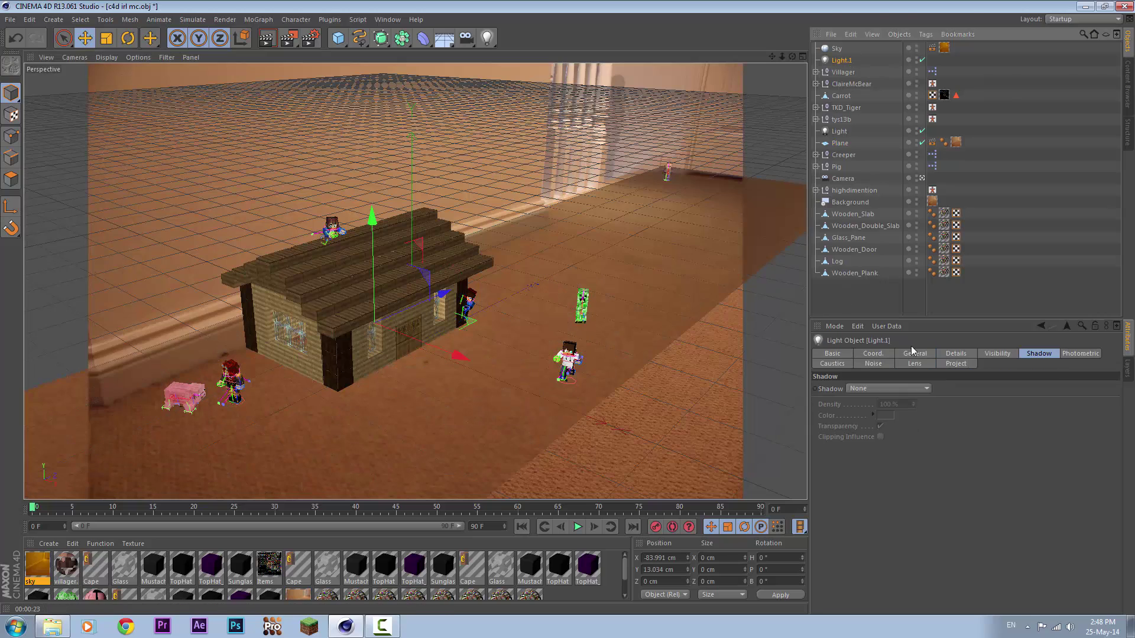
click(919, 388)
click(893, 438)
click(263, 37)
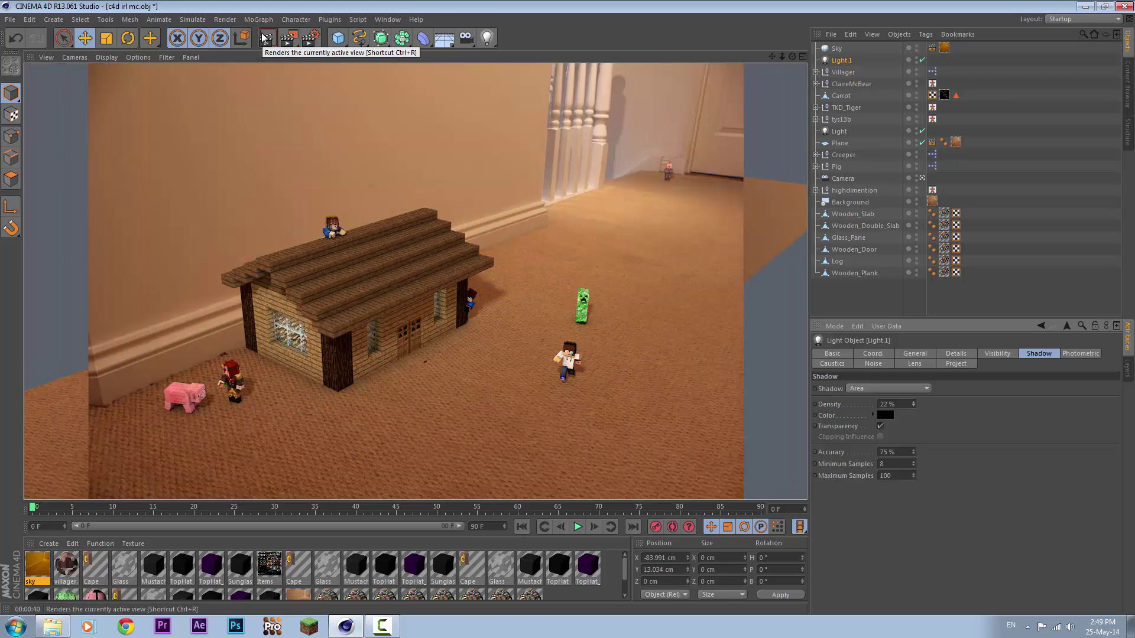
- Check the render settings and render the final 2592×1728 image to the Picture Viewer
click(225, 20)
click(254, 150)
click(230, 50)
click(230, 76)
click(494, 11)
click(225, 19)
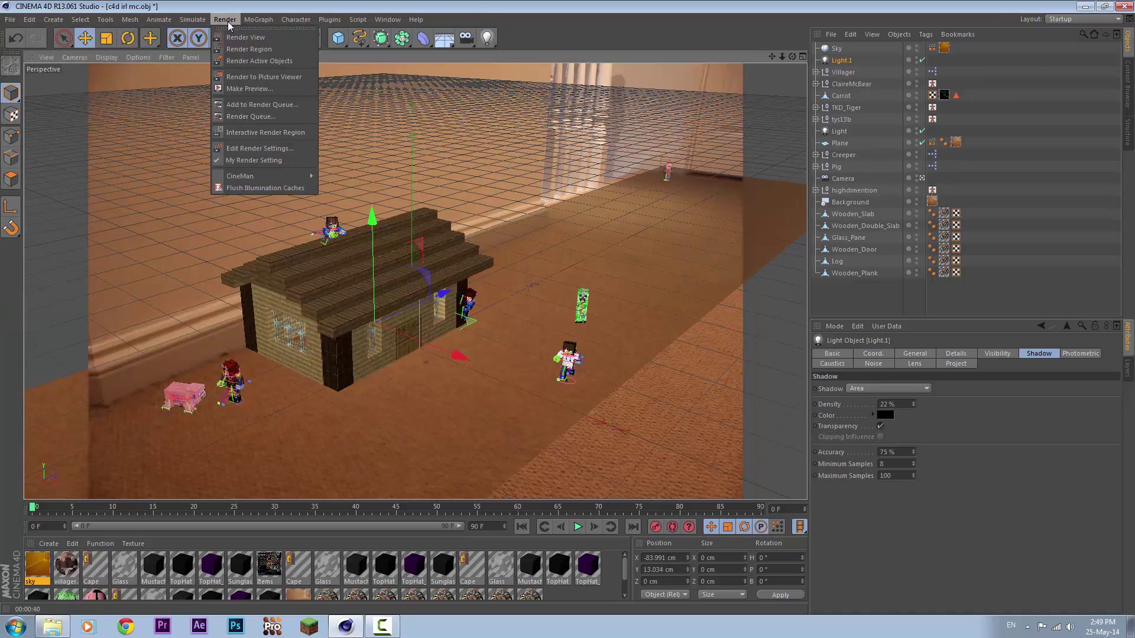
click(248, 65)
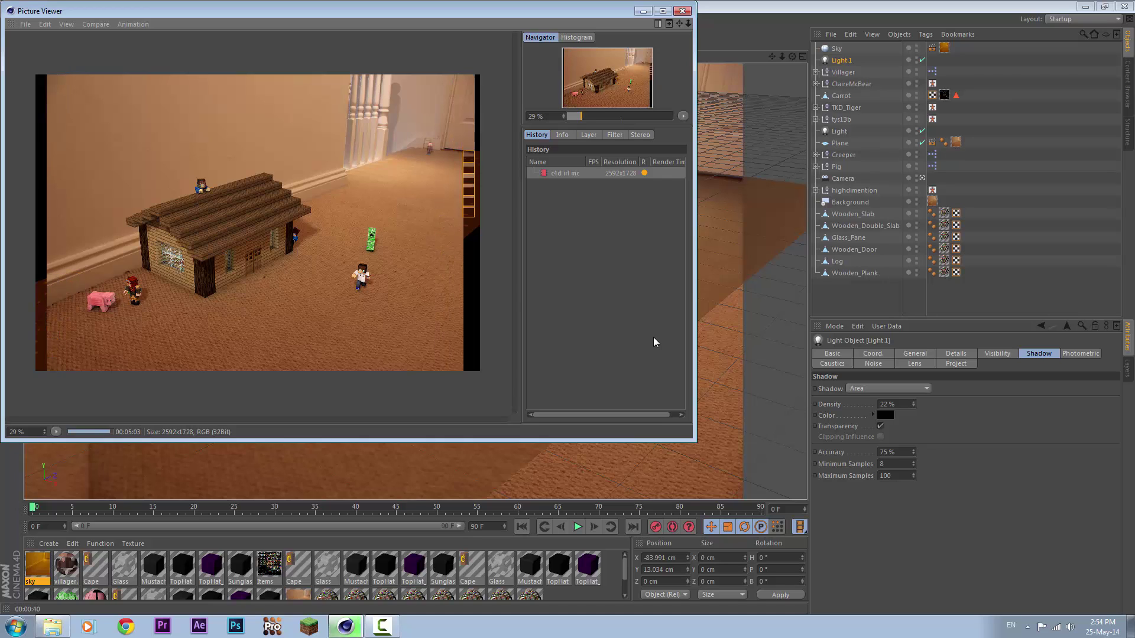
- Save the render as a PNG named 'minecrries'
click(24, 24)
click(44, 62)
click(103, 95)
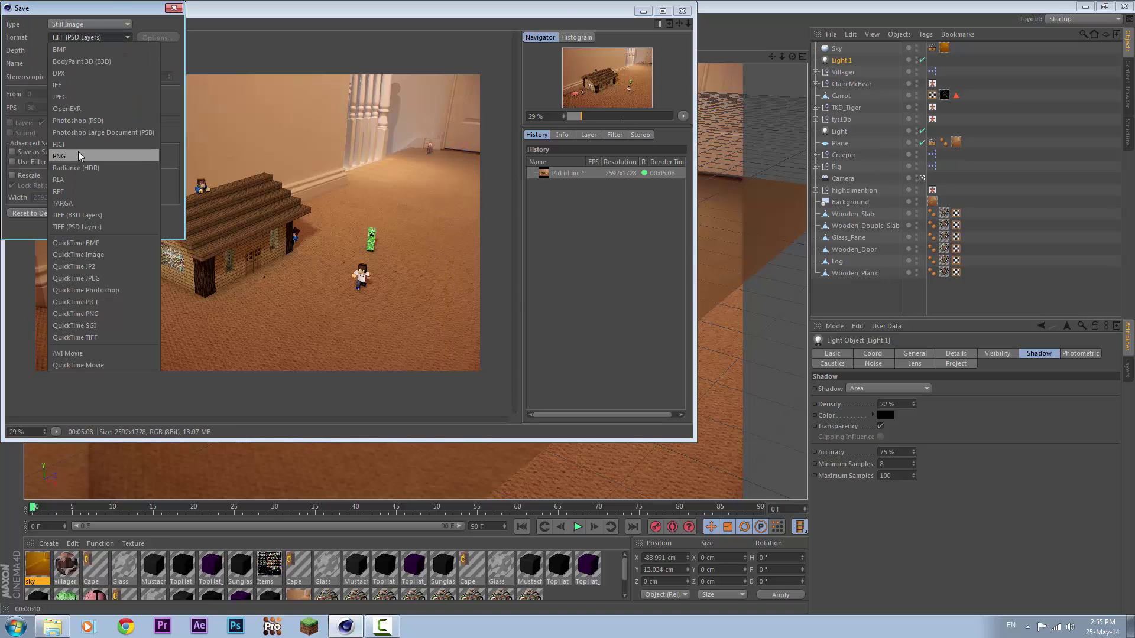
click(89, 156)
click(76, 221)
text(minecrries)
key(Return)
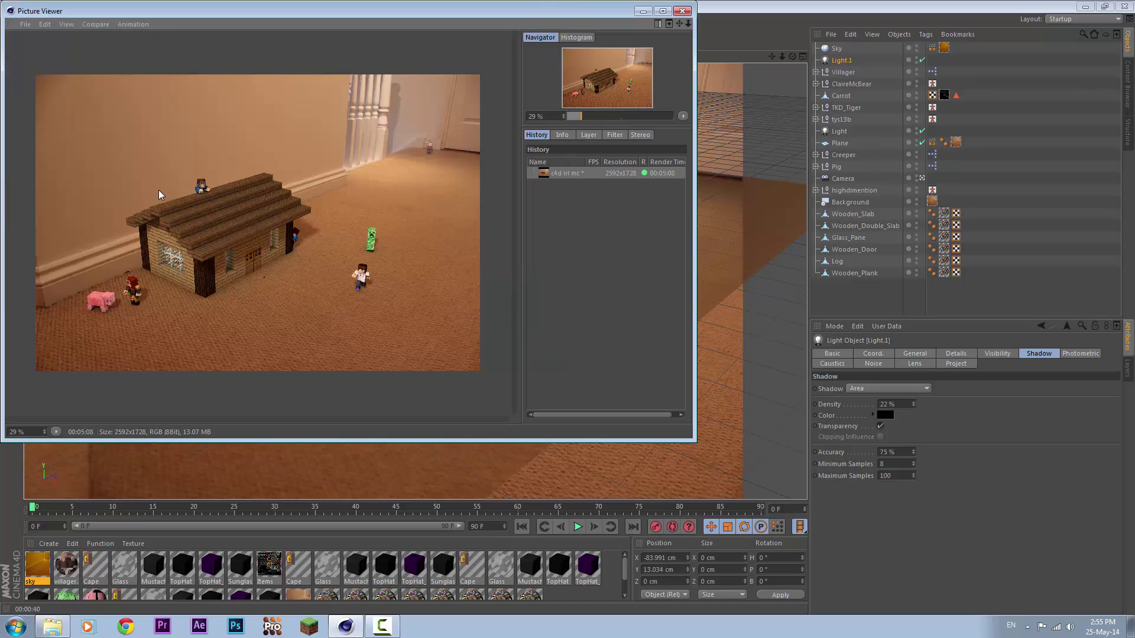
click(682, 10)
- Drag the saved render from the Pictures folder into Photoshop
click(492, 283)
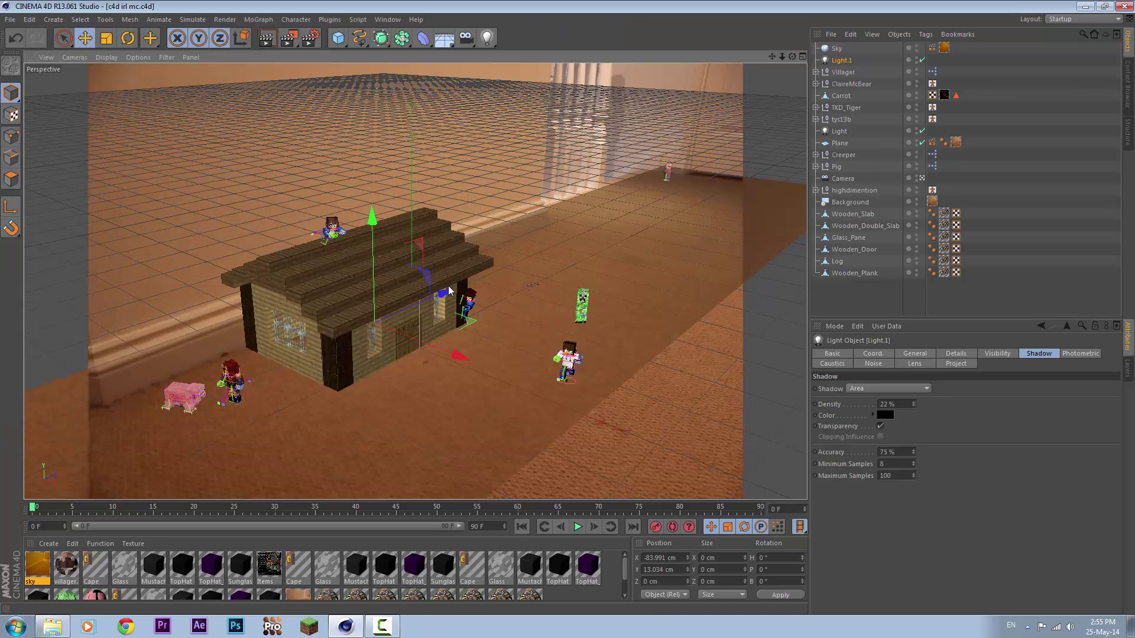
click(52, 627)
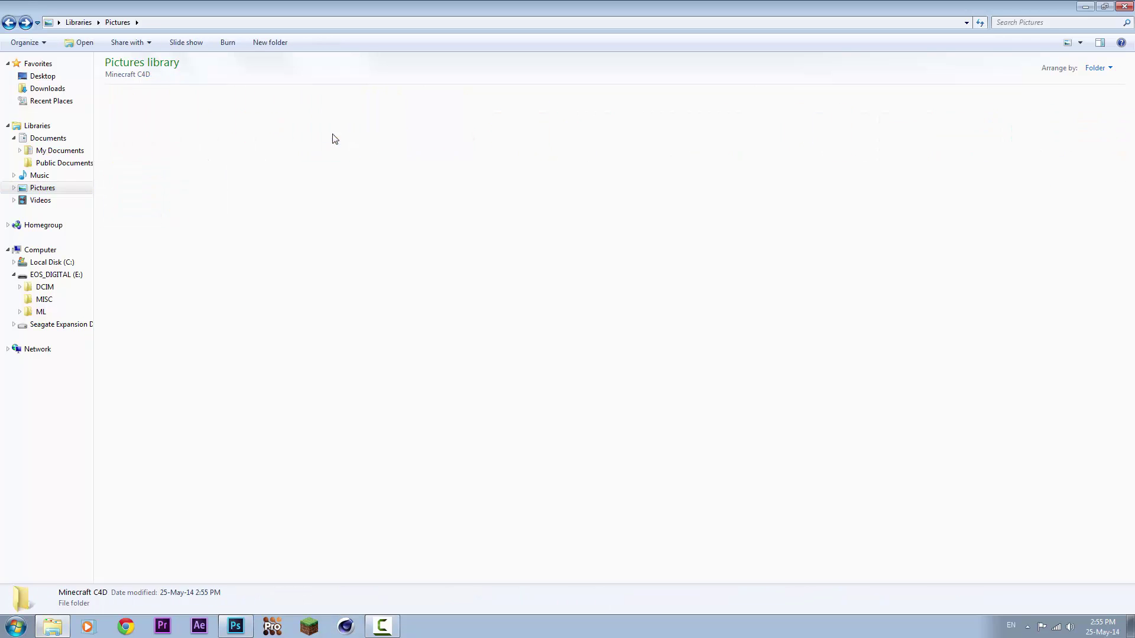
drag(331, 140, 342, 321)
- Quick-select the red-haired character, adjusting the brush size to fit
key(v)
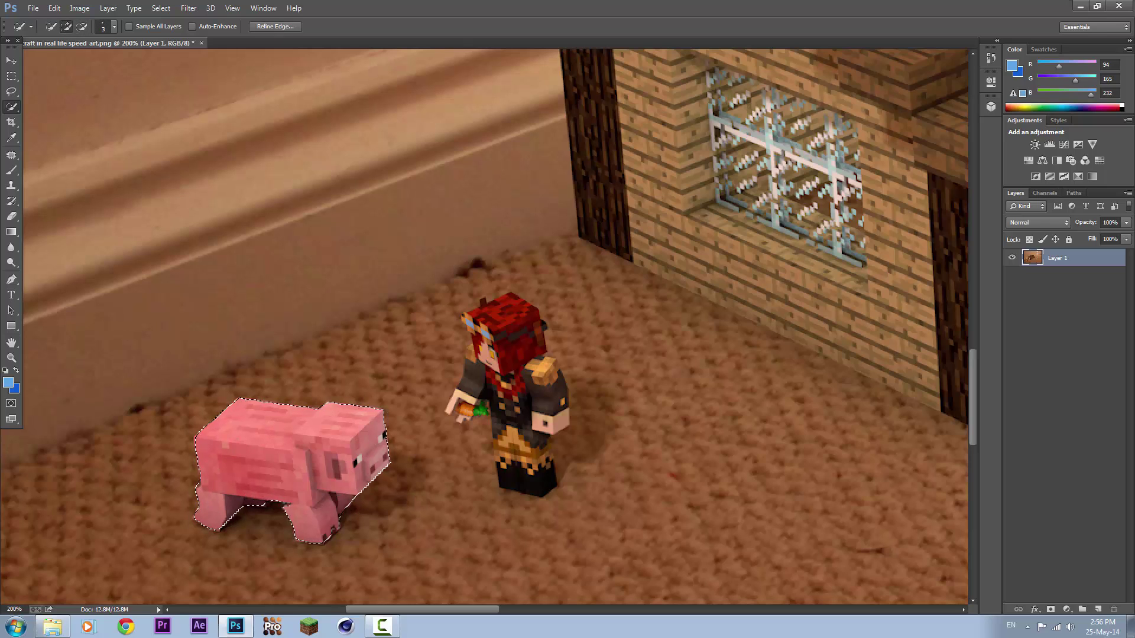
key(bracketleft)
drag(503, 331, 526, 473)
key(])
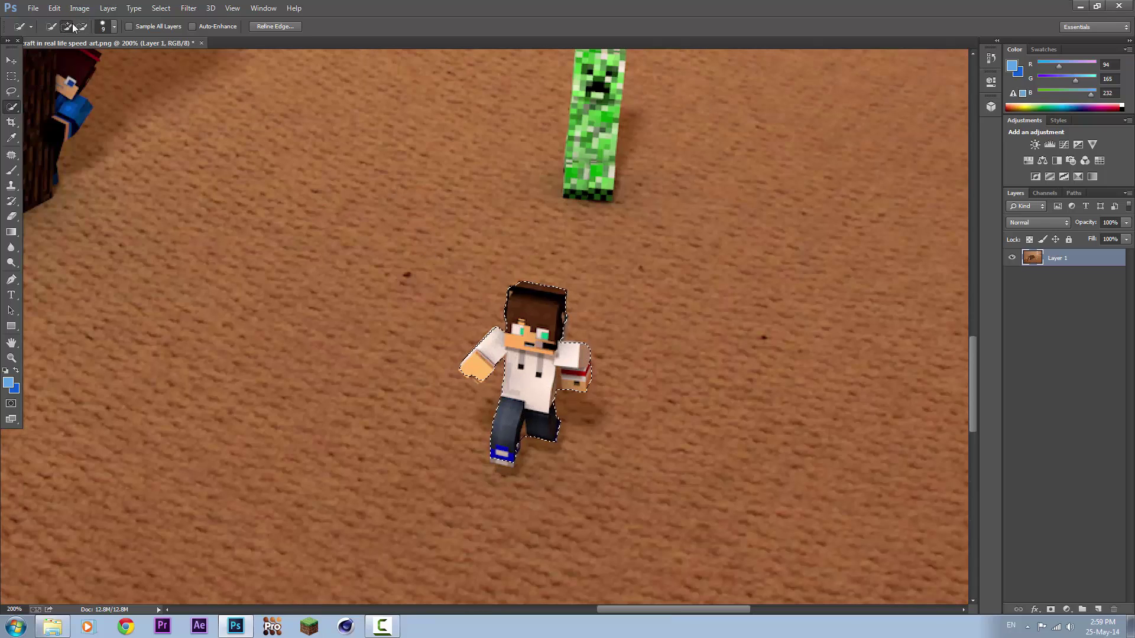
key(bracketleft)
key(bracketleft)
key(bracketleft)
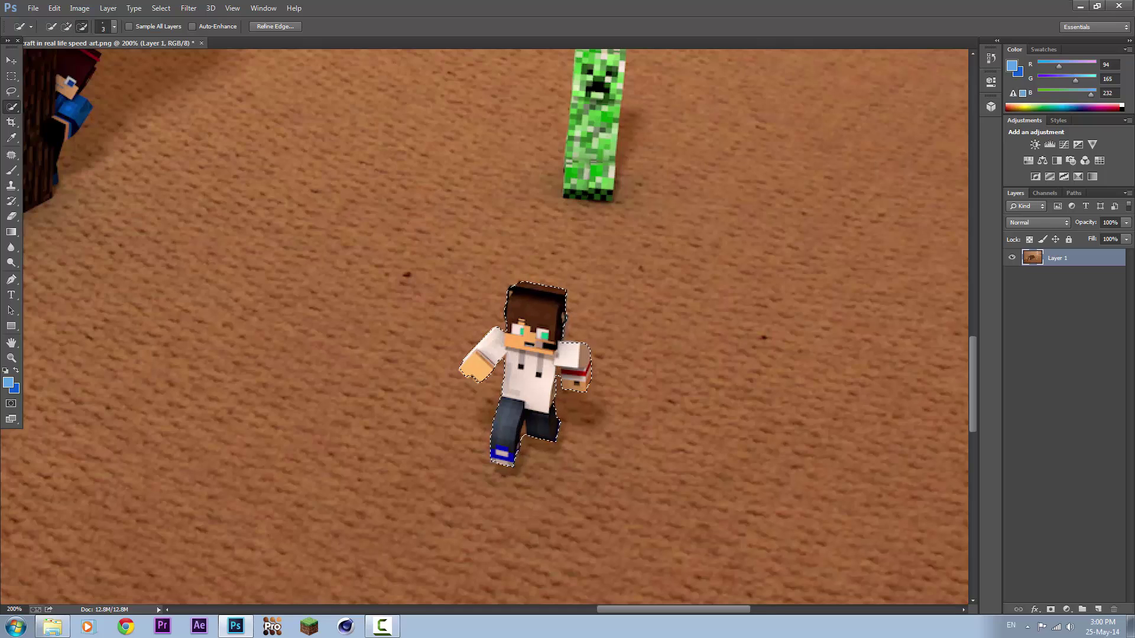
- Add the Creeper to the selection and refine its edges with a smaller brush
scroll(591, 354, up, 2)
scroll(591, 354, up, 3)
key(bracketright)
key(bracketright)
key(bracketright)
drag(594, 307, 591, 429)
key(bracketleft)
key(bracketleft)
key(bracketleft)
click(587, 295)
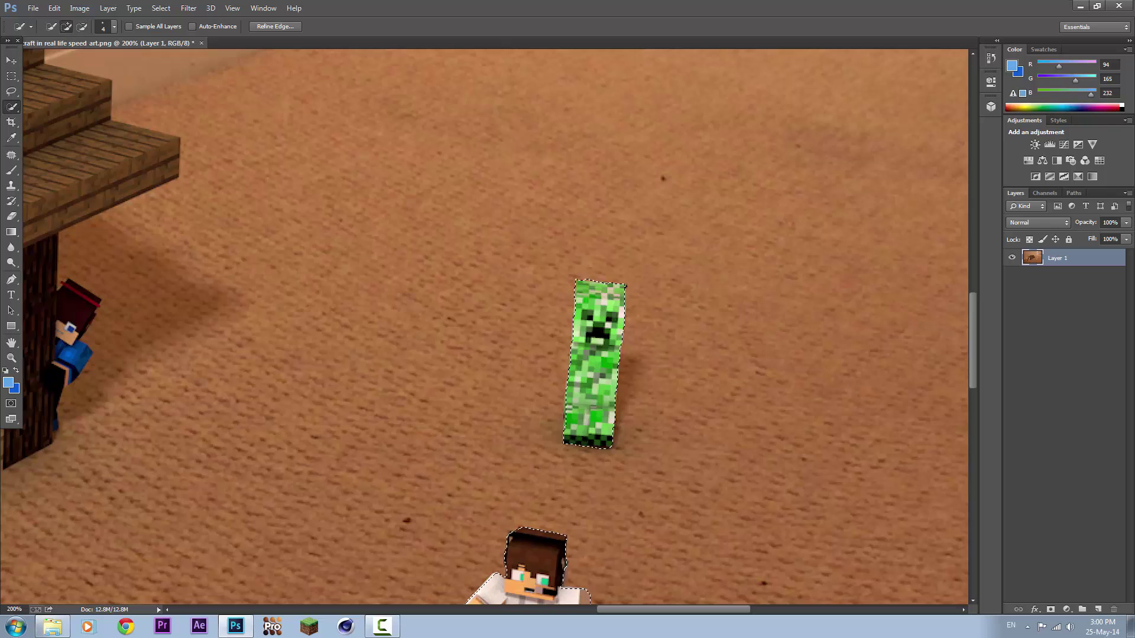
drag(733, 609, 658, 610)
- Extend the selection over the whole Villager, excluding the tree trunk top
key(bracketleft)
key(bracketleft)
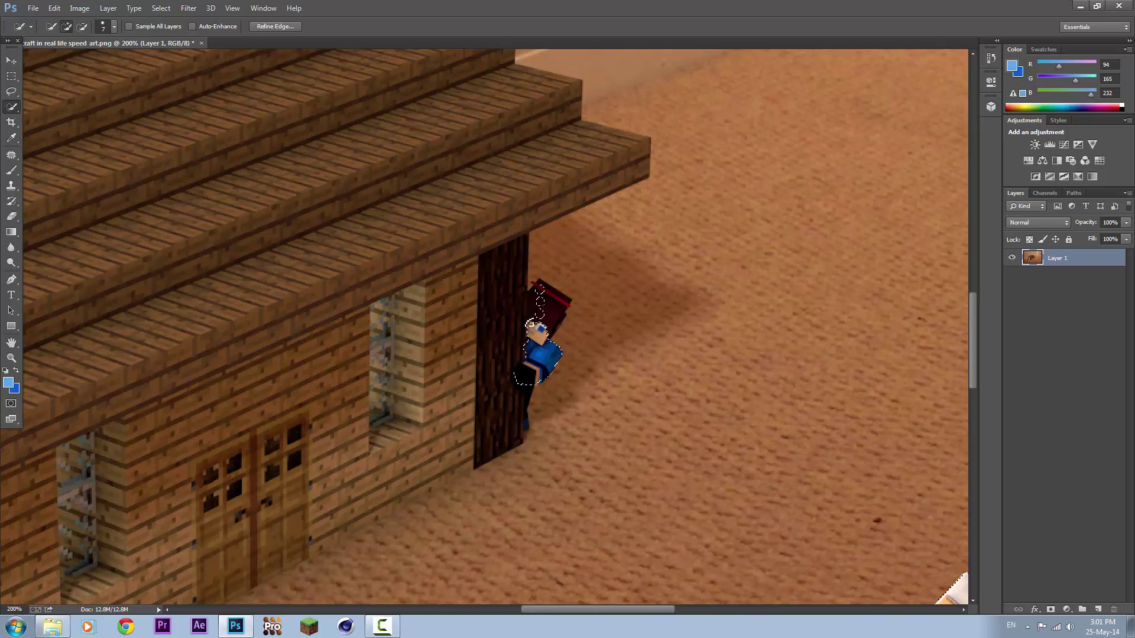
key(bracketright)
key(bracketright)
key(bracketright)
alt+click(511, 237)
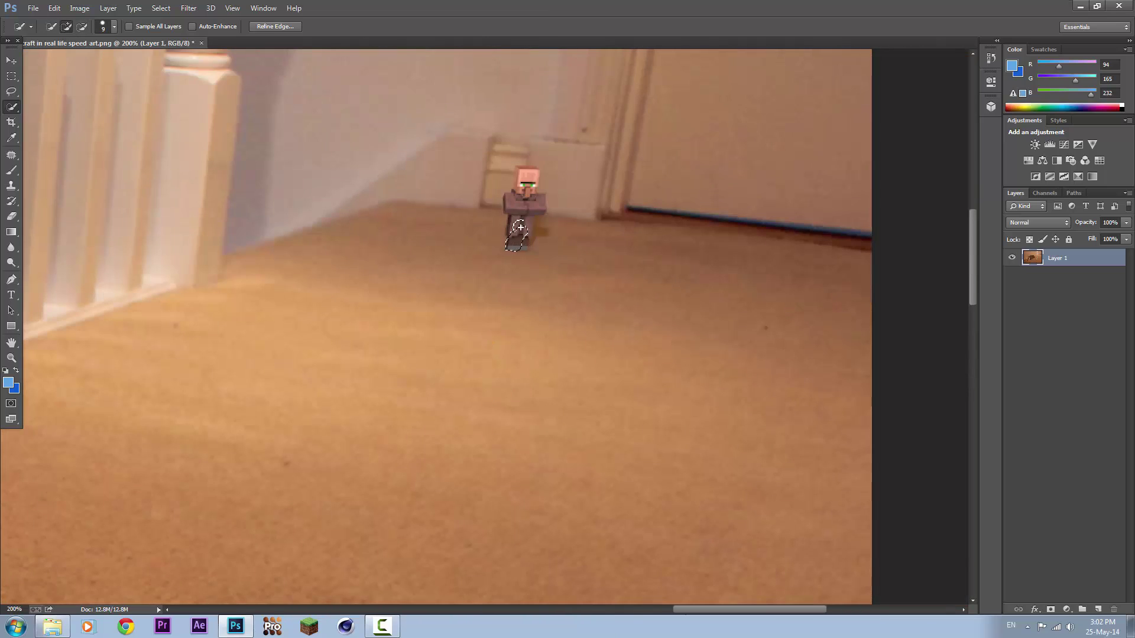
drag(519, 227, 534, 194)
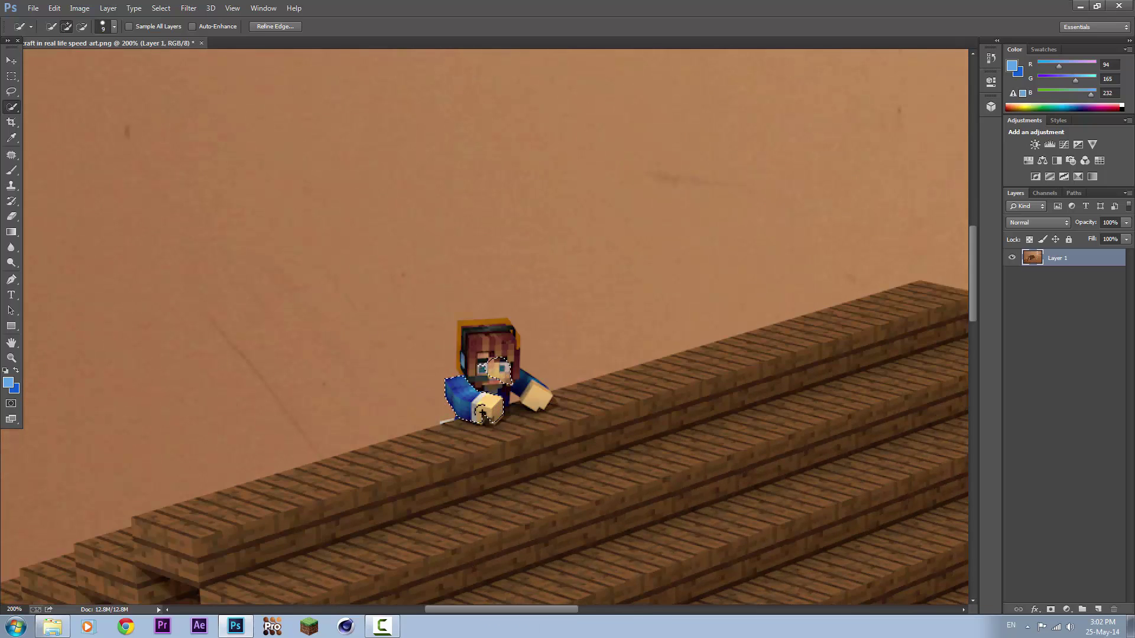
- Select the character sitting on the roof, trimming near its feet, then zoom out
mouse_move(482, 411)
mouse_down()
mouse_move(518, 387)
mouse_move(484, 343)
mouse_up()
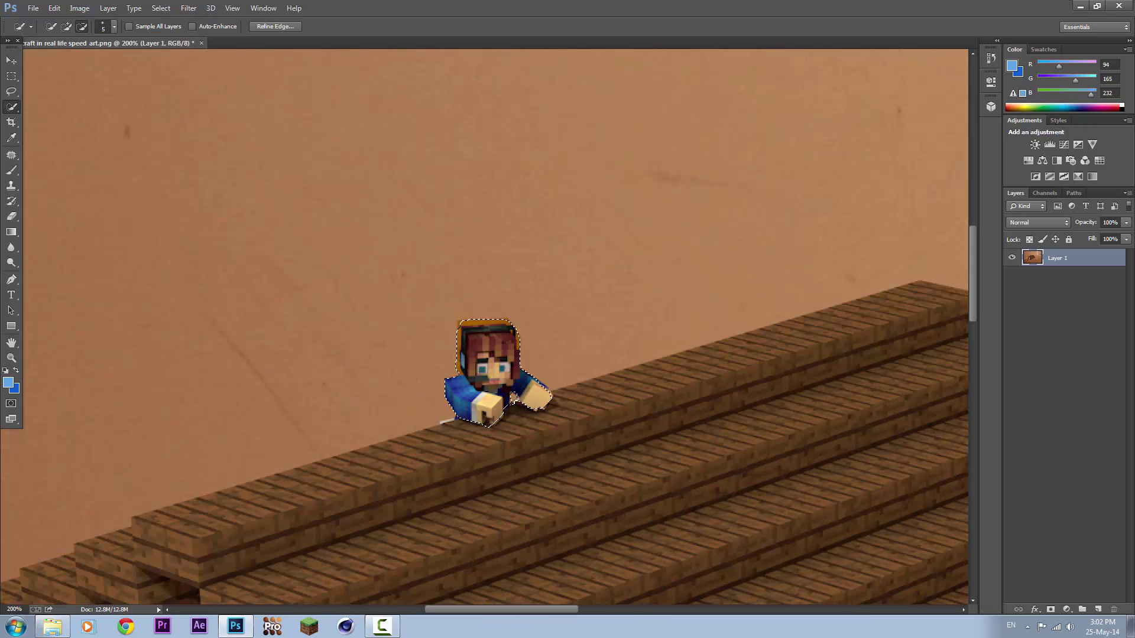
key(bracketleft)
key(bracketleft)
key(bracketleft)
alt+click(459, 419)
key(v)
key(ctrl+minus)
key(ctrl+minus)
key(ctrl+minus)
- Add an orange Photo Filter adjustment layer with raised density
click(1034, 609)
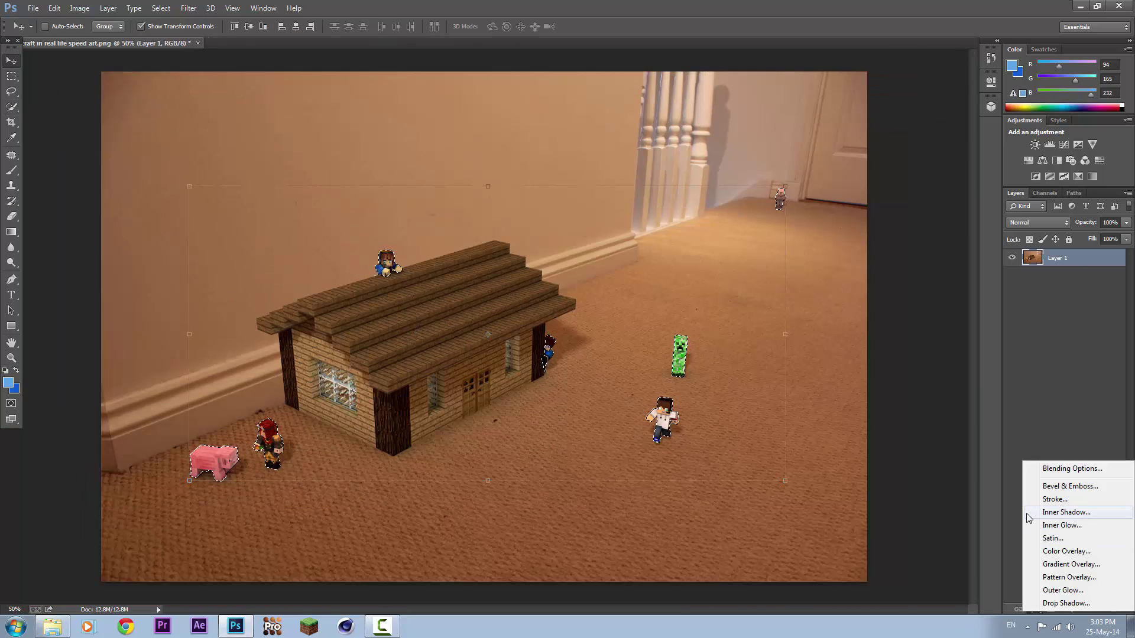
click(1066, 609)
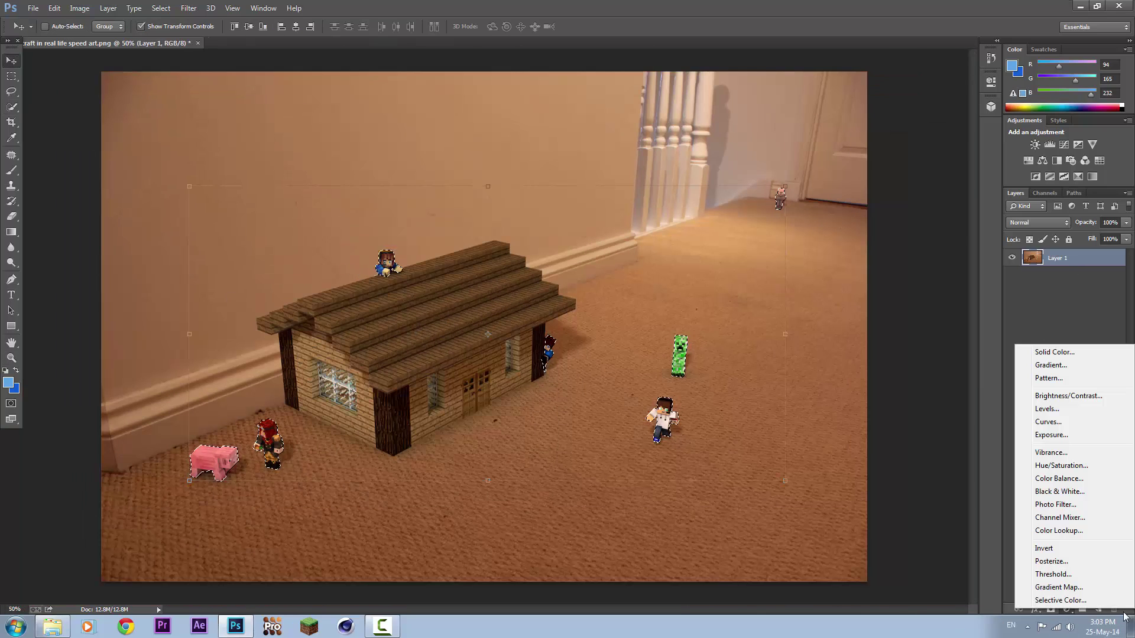
click(1055, 504)
click(856, 129)
click(1001, 322)
drag(852, 161, 890, 162)
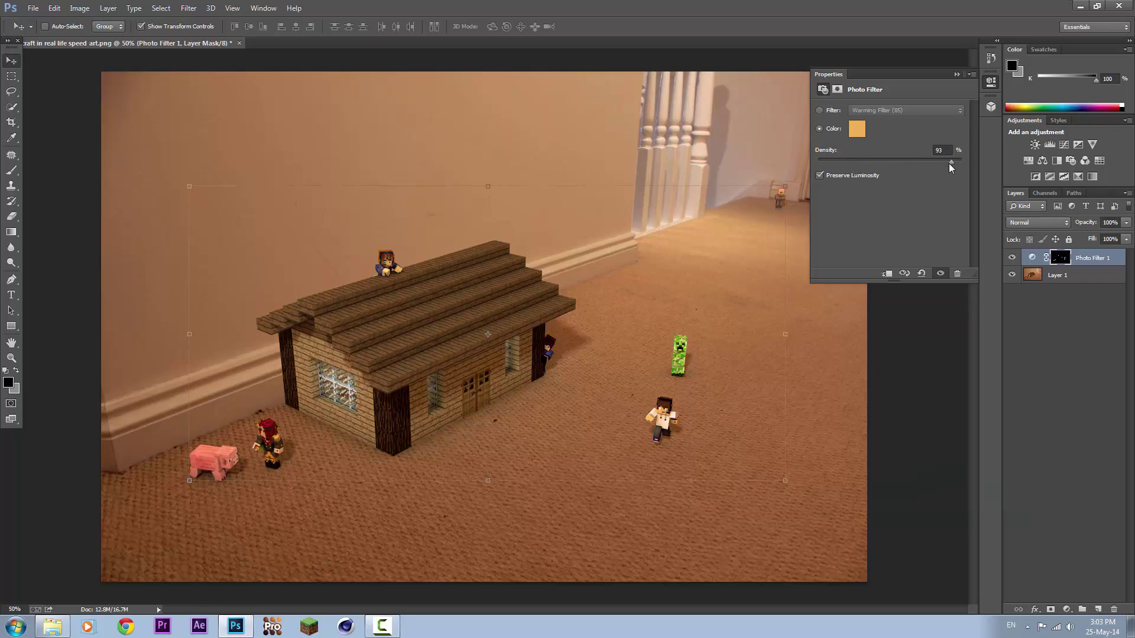
click(1040, 317)
- On Layer 1, use the Patch tool to remove several marks from the wall
click(957, 74)
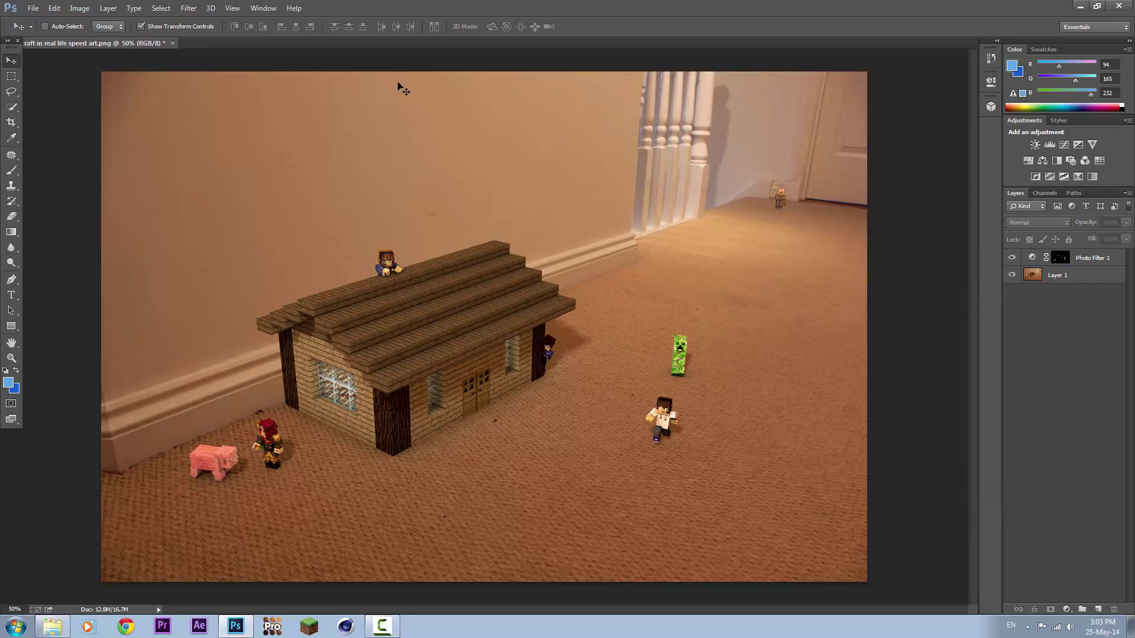
key(alt+comma)
click(10, 185)
right_click(11, 154)
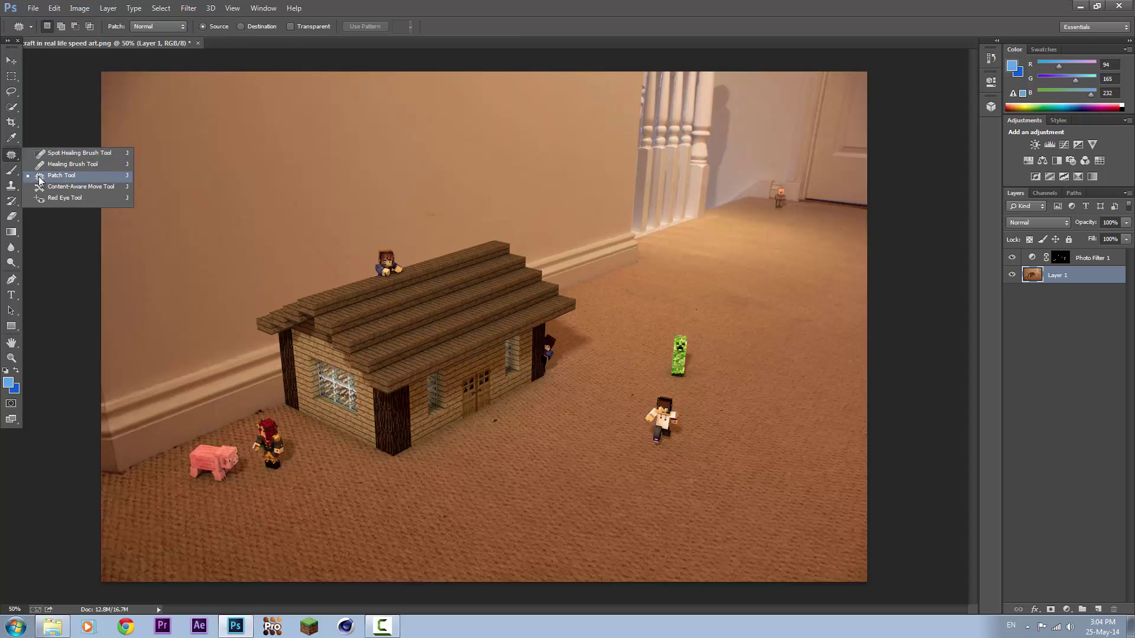
click(59, 176)
mouse_move(474, 211)
mouse_down()
mouse_move(313, 227)
mouse_move(303, 218)
mouse_up()
mouse_move(585, 243)
mouse_down()
mouse_move(608, 169)
mouse_move(583, 239)
mouse_up()
drag(163, 332, 173, 322)
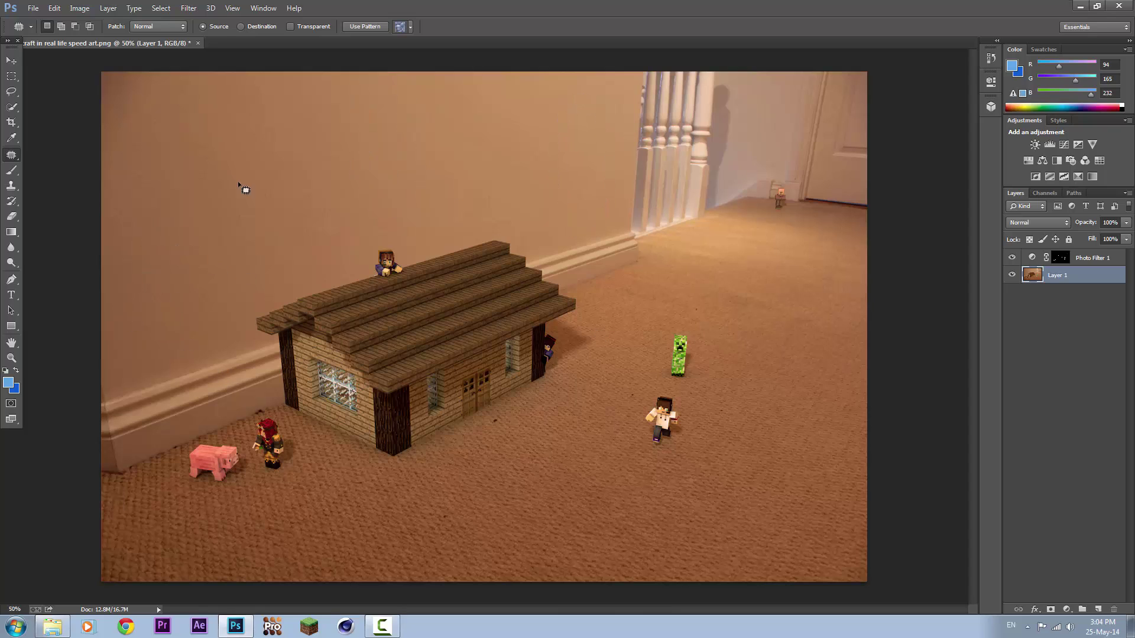
drag(453, 131, 432, 144)
click(11, 247)
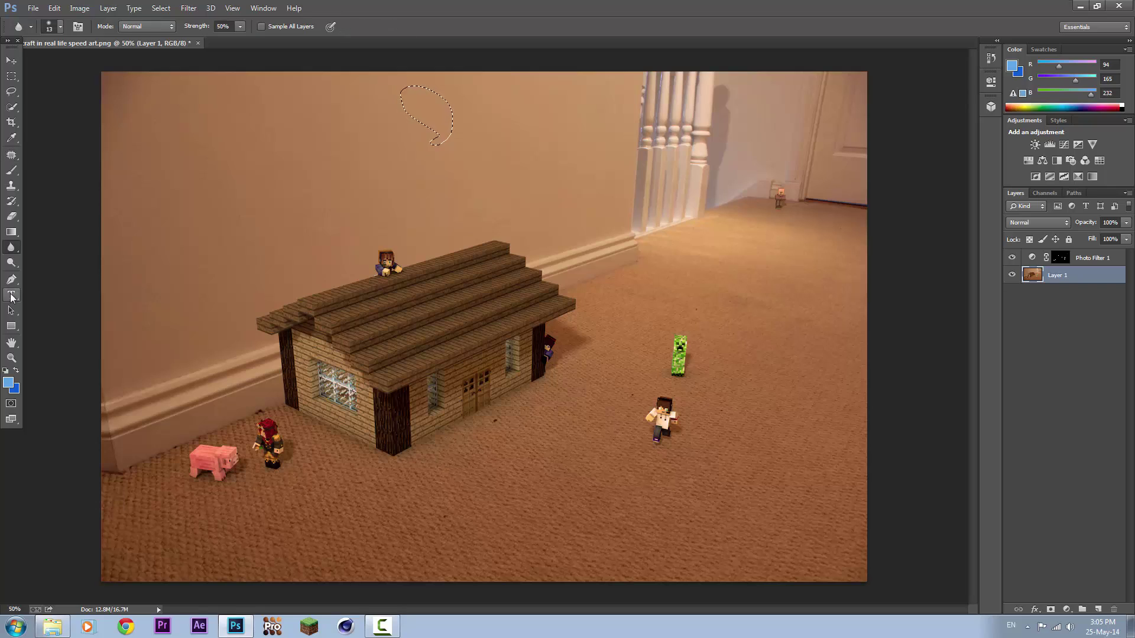
key(ctrl+d)
- Add a Curves layer, bending the Green, Blue and Red channel curves for a warmer tint
key(v)
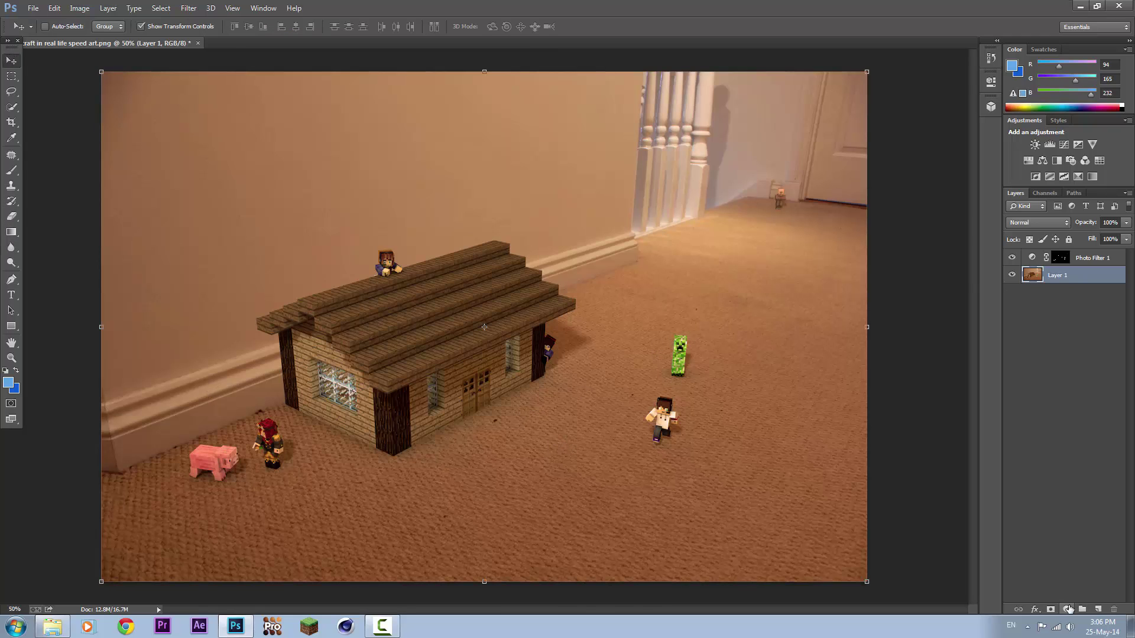
click(1064, 144)
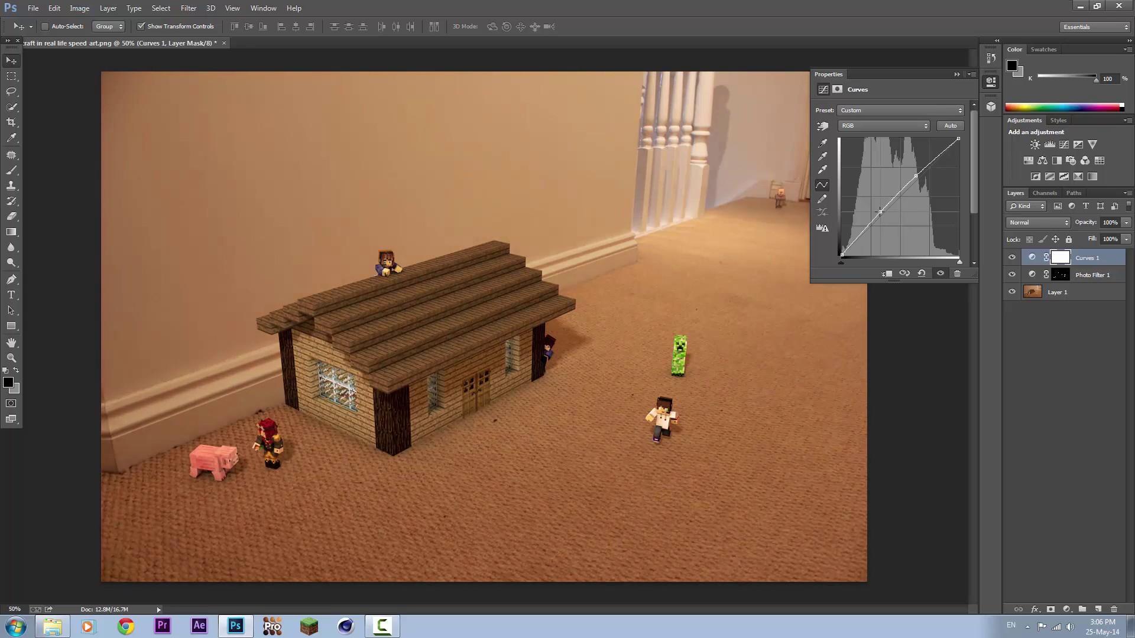
click(883, 126)
click(852, 157)
click(884, 125)
click(845, 147)
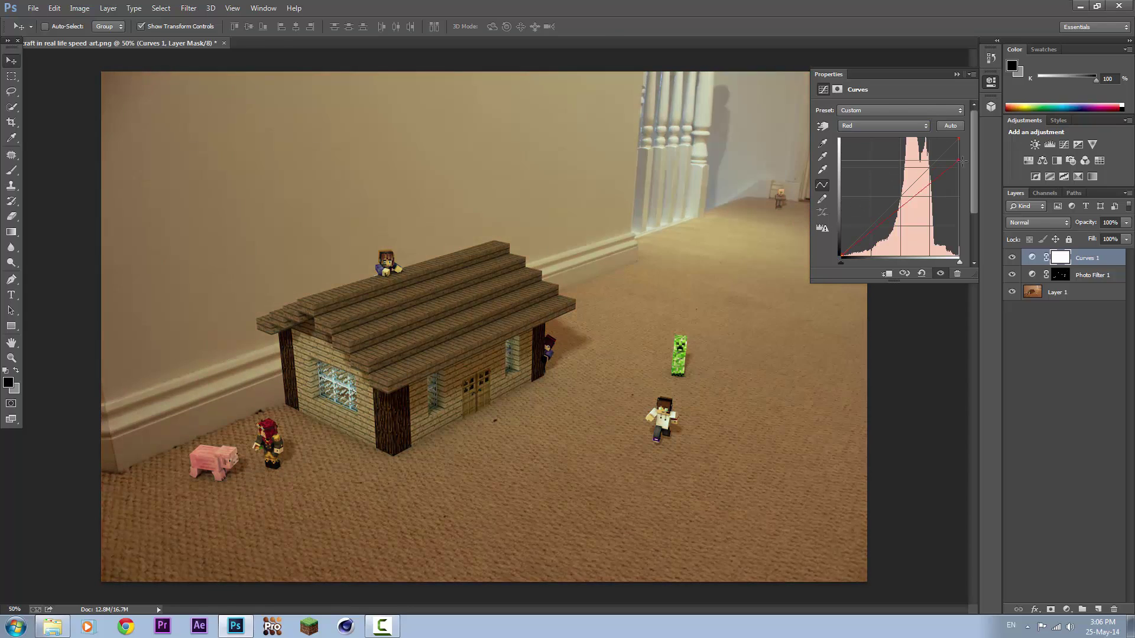
mouse_move(899, 196)
mouse_down()
mouse_move(925, 183)
mouse_move(920, 173)
mouse_up()
click(883, 126)
click(845, 166)
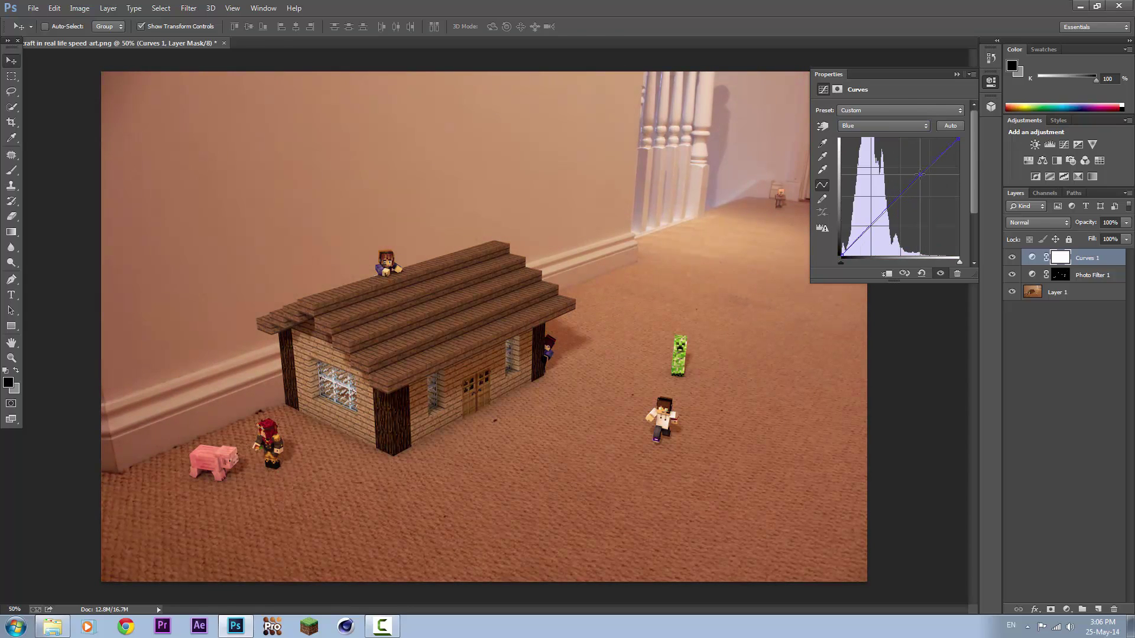
click(904, 126)
click(886, 147)
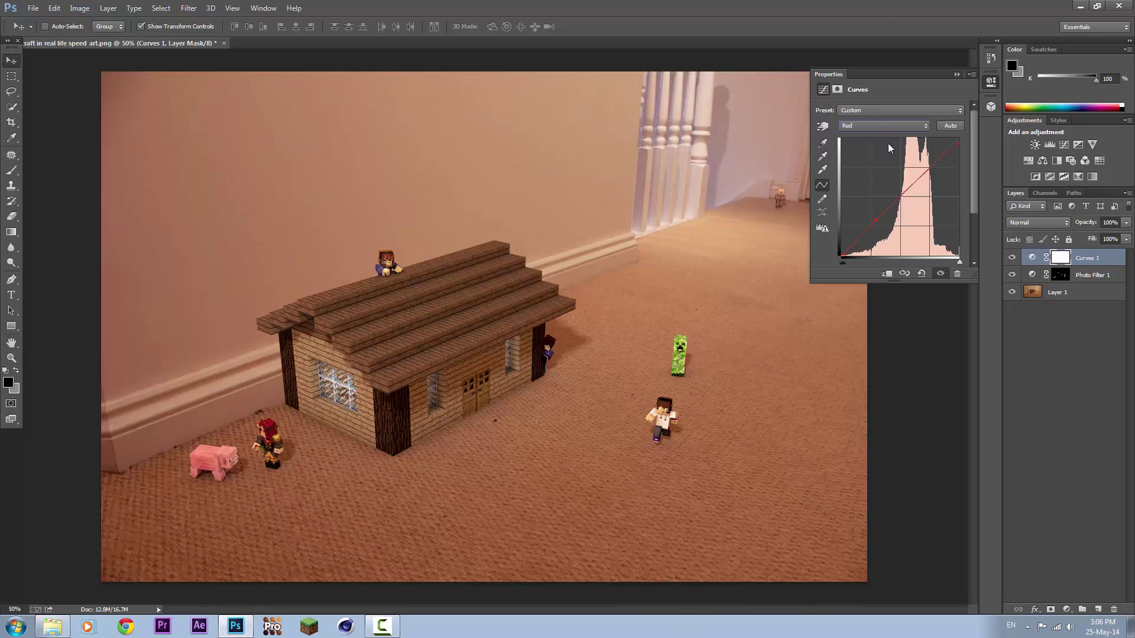
drag(841, 255, 843, 242)
- Add a linear Gradient Fill layer, trying presets and scale before confirming
click(1067, 609)
click(1071, 363)
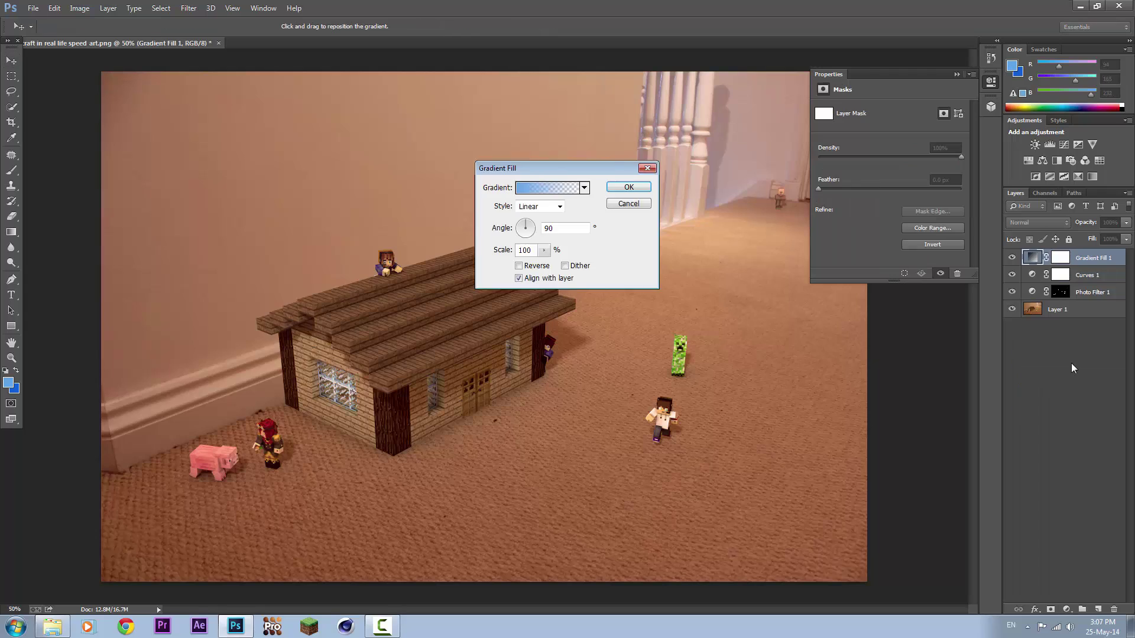
drag(508, 168, 802, 234)
click(839, 253)
click(498, 157)
click(664, 126)
click(853, 272)
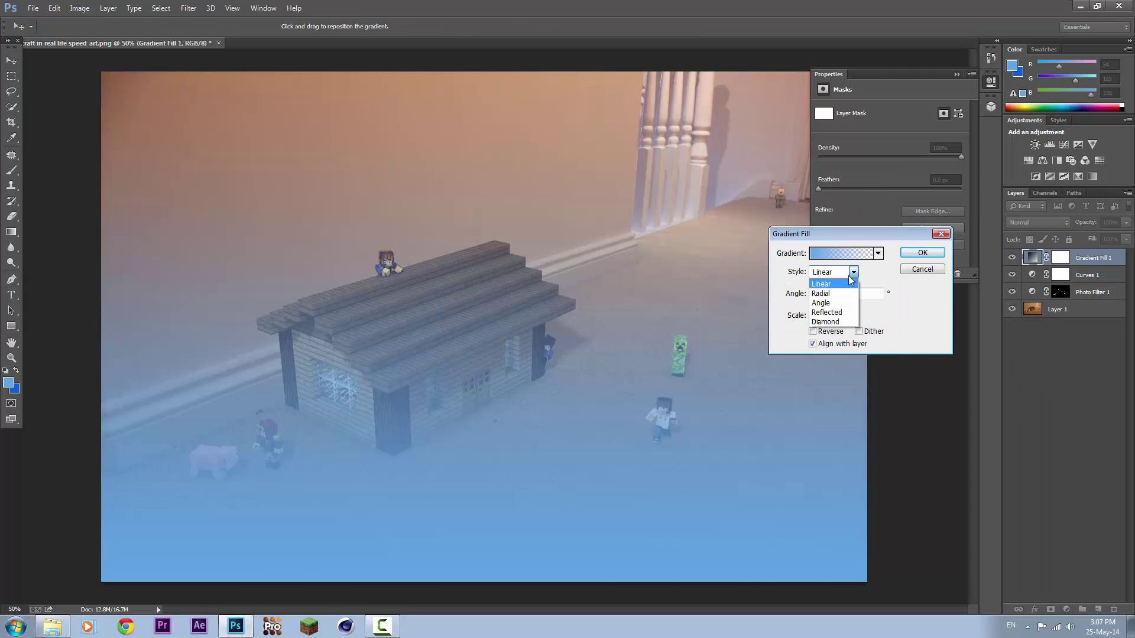
click(838, 316)
drag(837, 330, 875, 254)
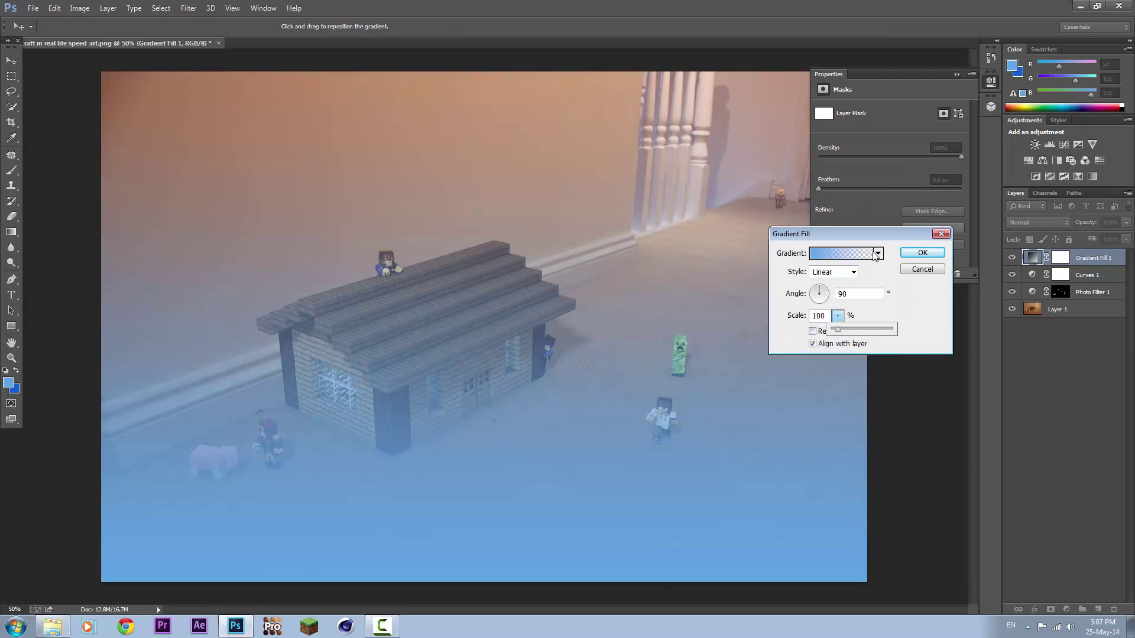
click(839, 253)
click(467, 156)
click(671, 166)
click(922, 252)
- Set the gradient fill to Color blend mode at 39% opacity
click(1038, 223)
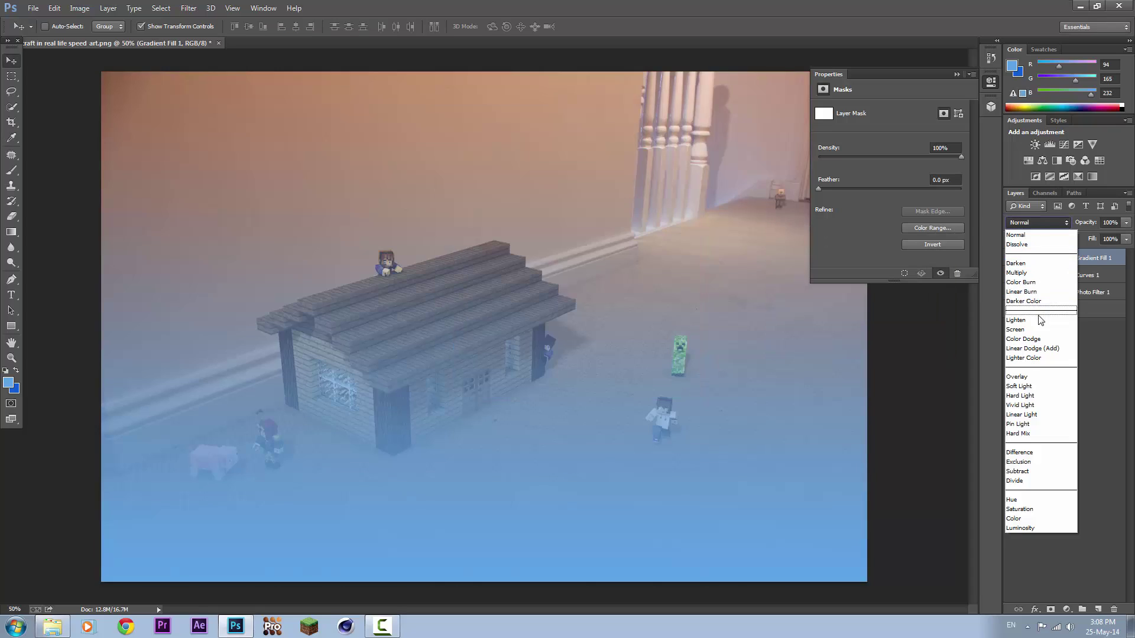
click(1029, 377)
click(1038, 222)
click(1028, 291)
click(1039, 223)
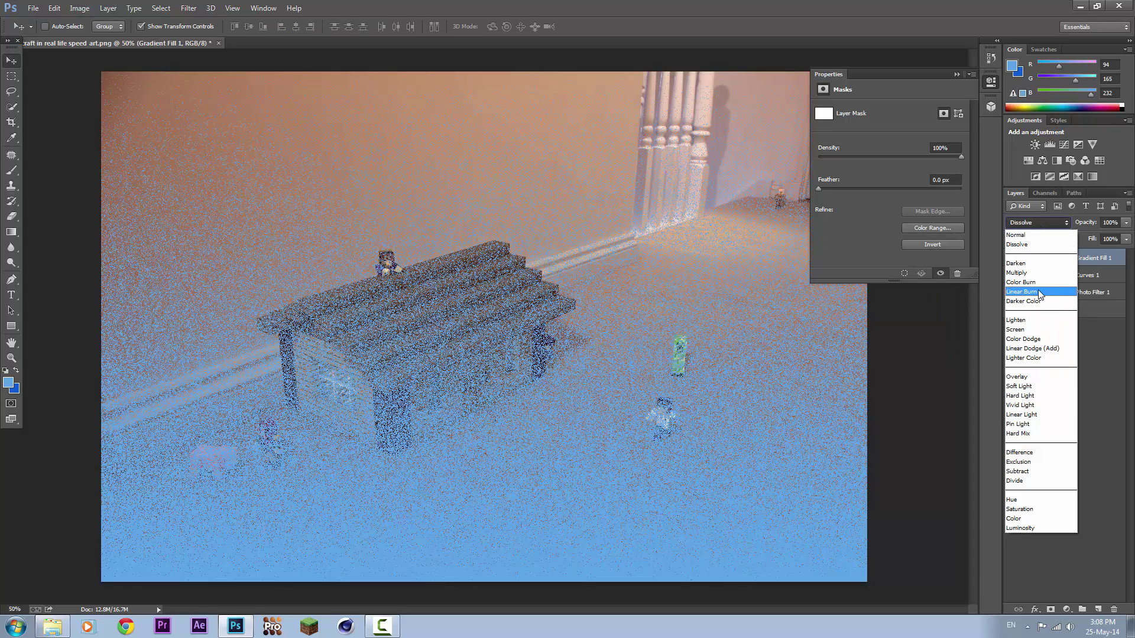
click(1016, 526)
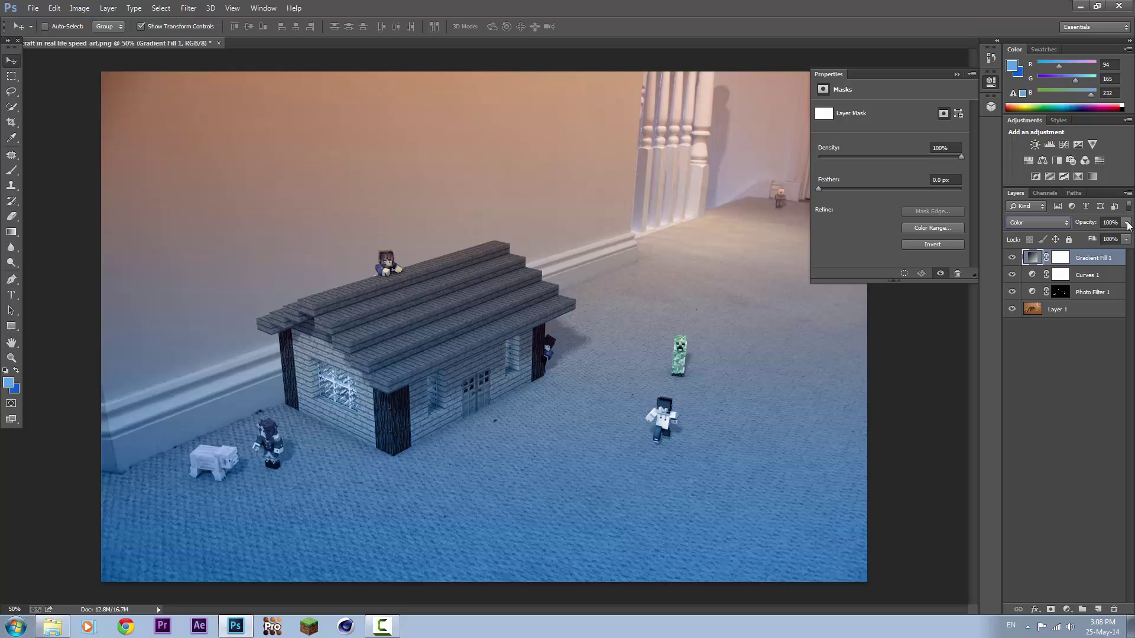
drag(1128, 224, 1091, 239)
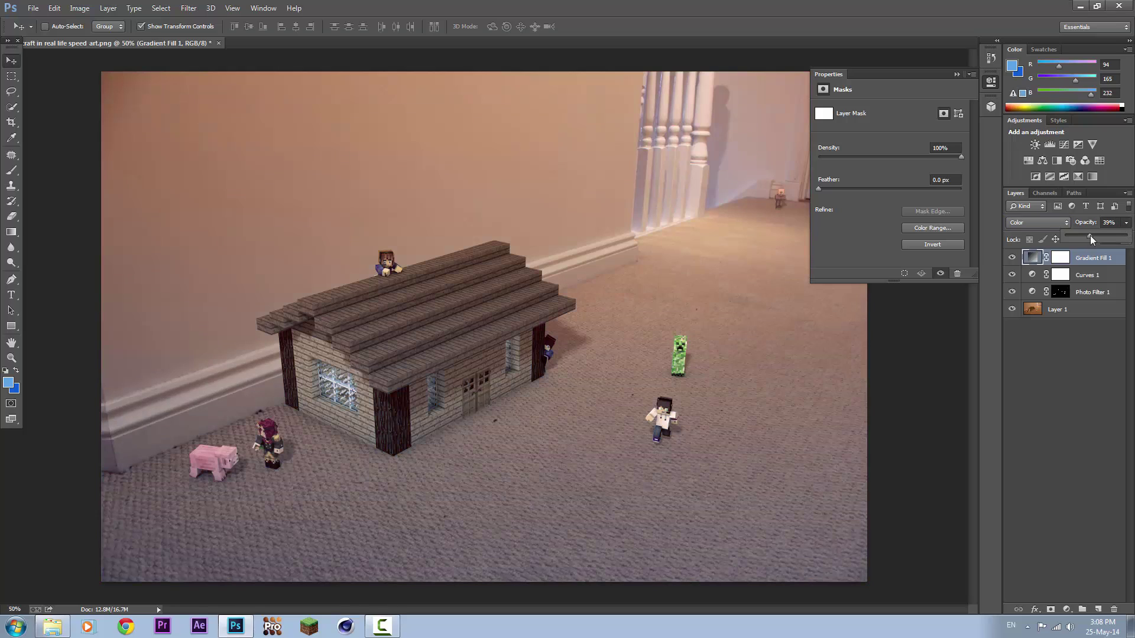
- Add a Brightness/Contrast adjustment with brightness -150
click(1066, 610)
click(1058, 393)
drag(889, 140, 818, 140)
- Paint black on the centre of the Brightness/Contrast mask to form a vignette
key(b)
key(d)
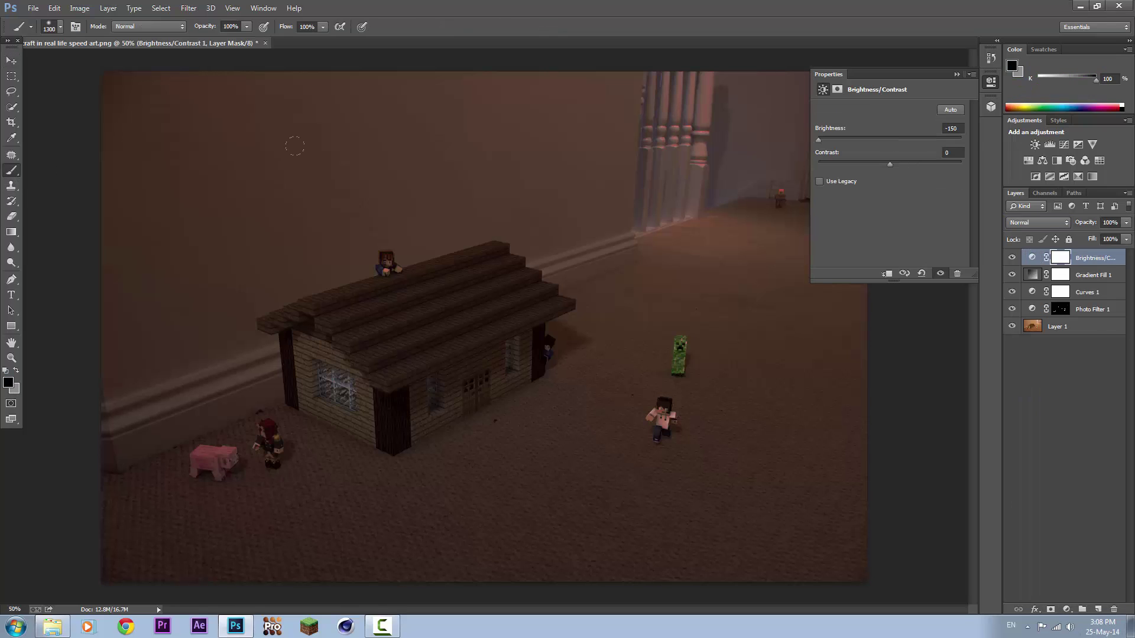
click(618, 305)
drag(264, 107, 228, 101)
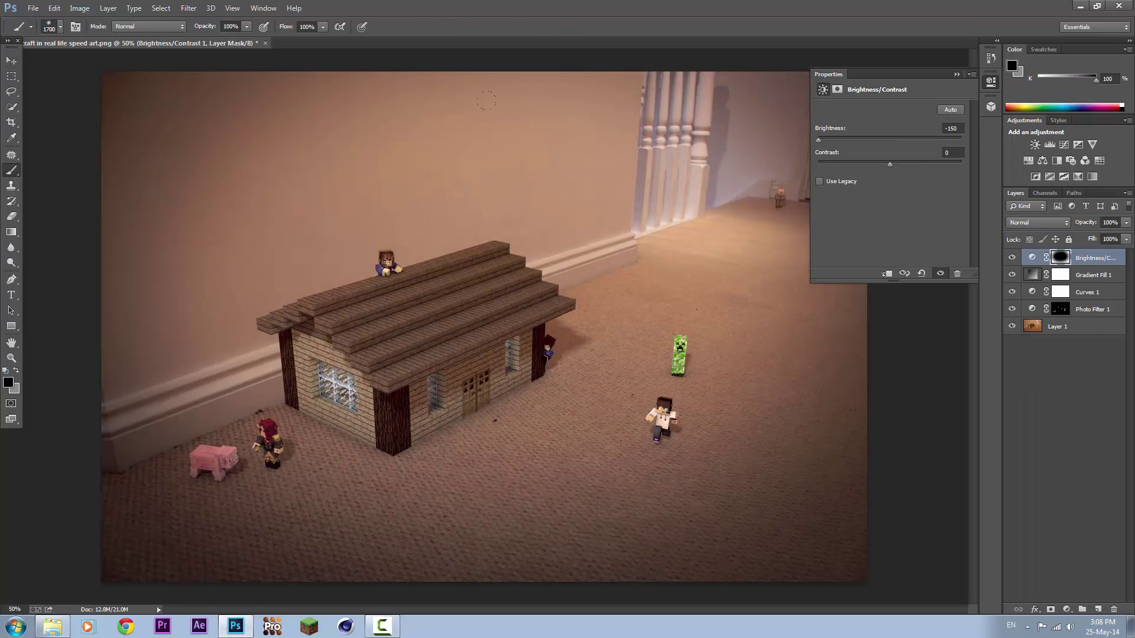
- Duplicate Layer 1 and apply a Gaussian Blur to the copy
click(12, 60)
click(1074, 326)
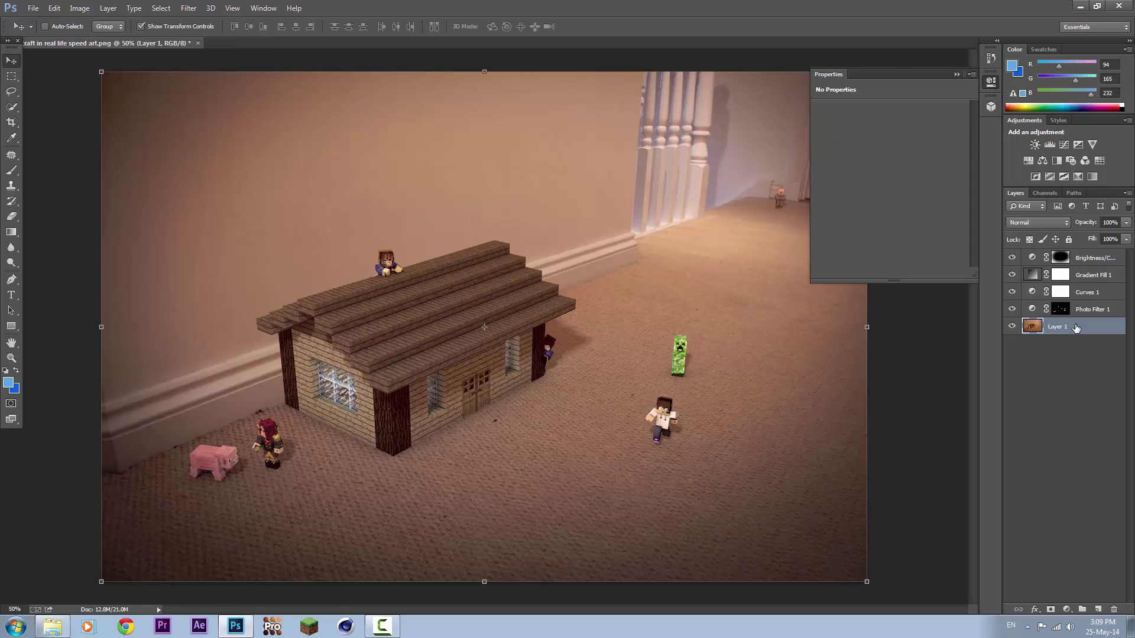
key(ctrl+j)
click(189, 8)
click(381, 221)
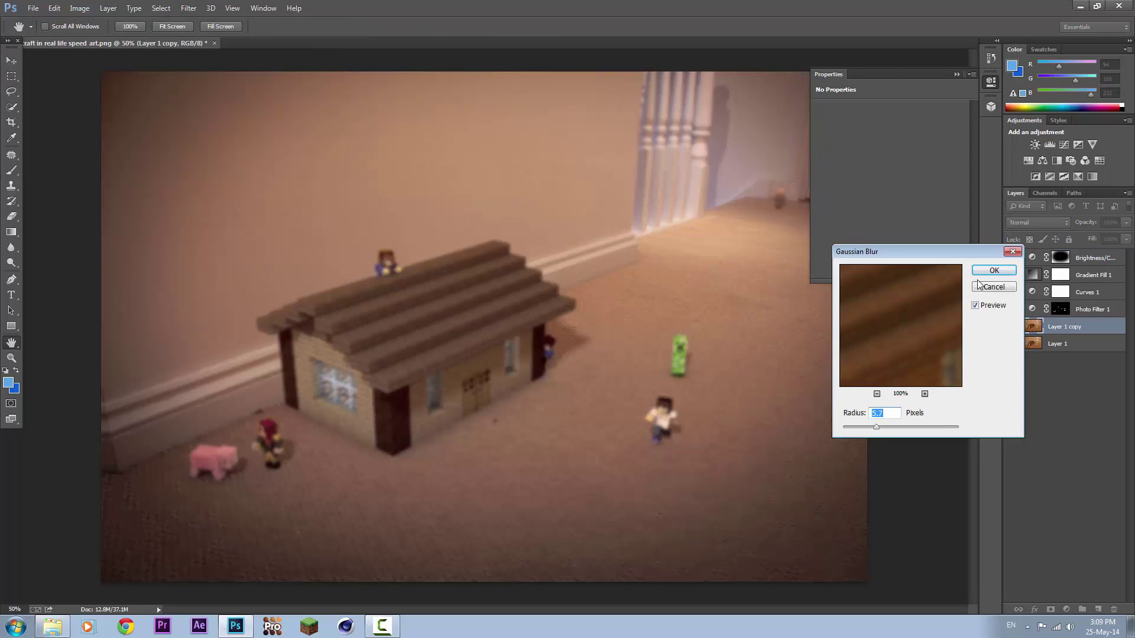
click(978, 285)
- Mask the blurred copy and paint its centre black to keep it sharp
key(b)
click(1050, 610)
key(d)
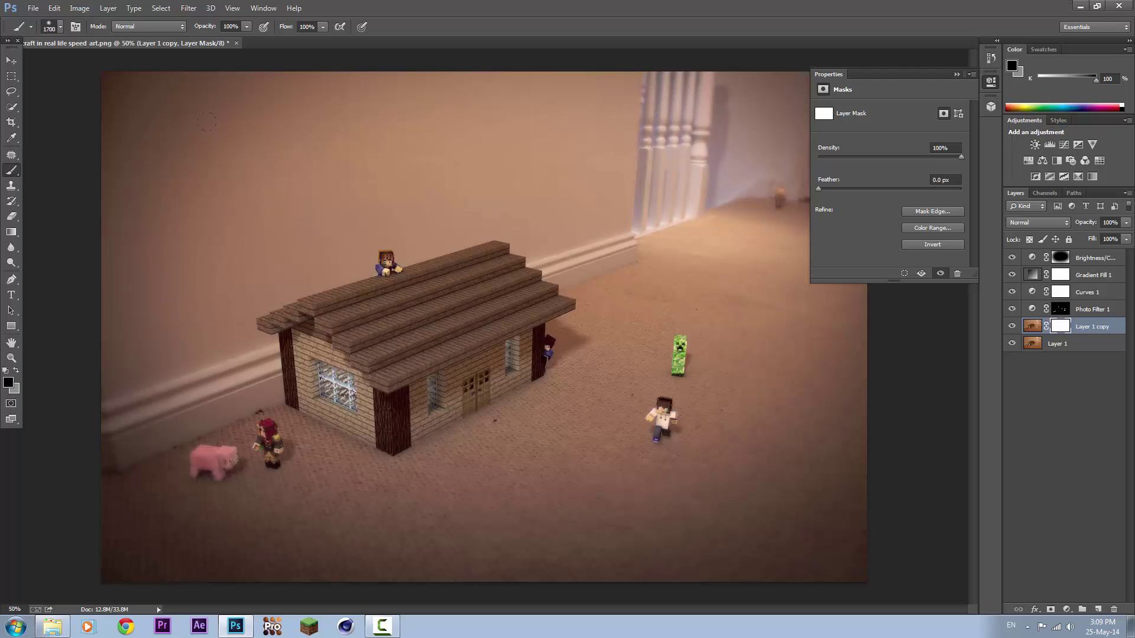
drag(206, 121, 140, 136)
key(v)
click(958, 74)
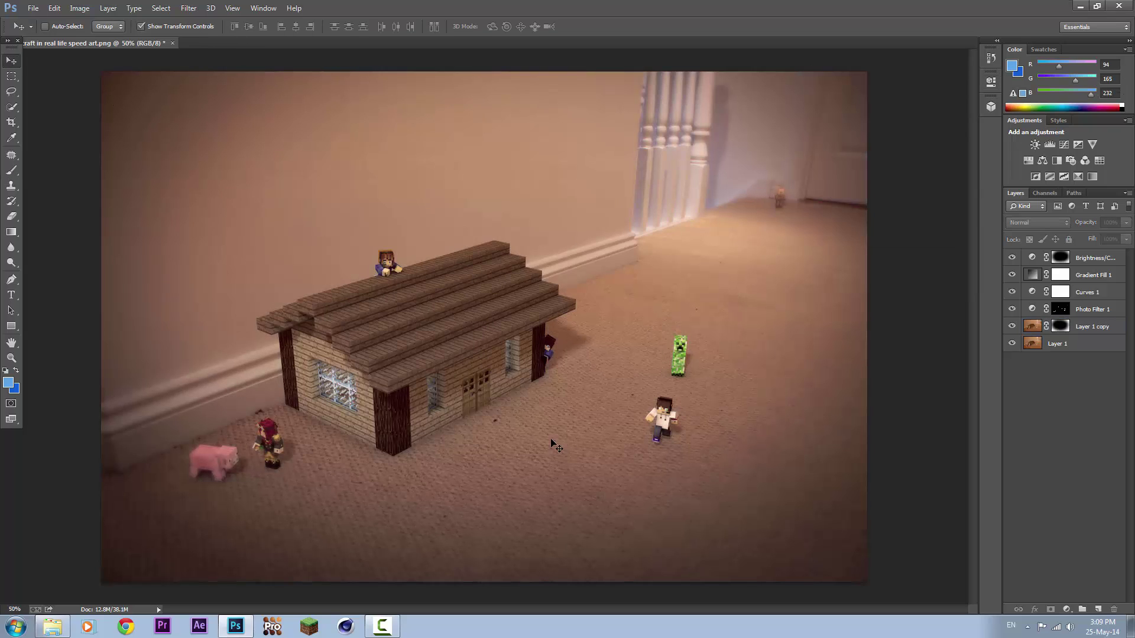
click(1091, 326)
key(b)
key(d)
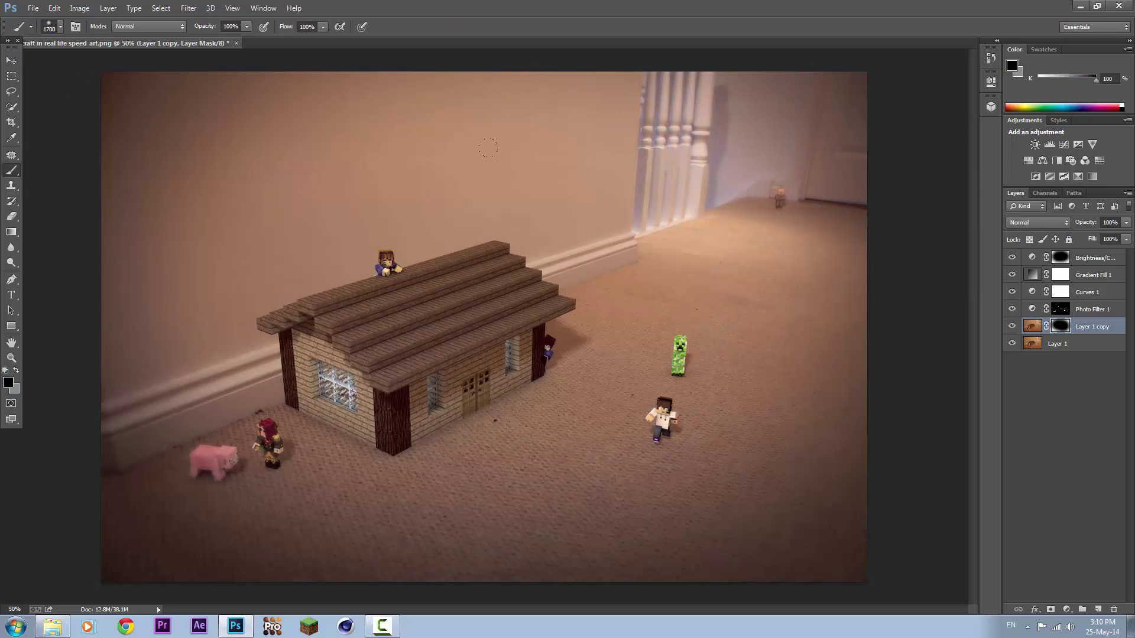
key(v)
- Check the Save for Web export, then save the composite as a PSD file
click(33, 8)
click(59, 173)
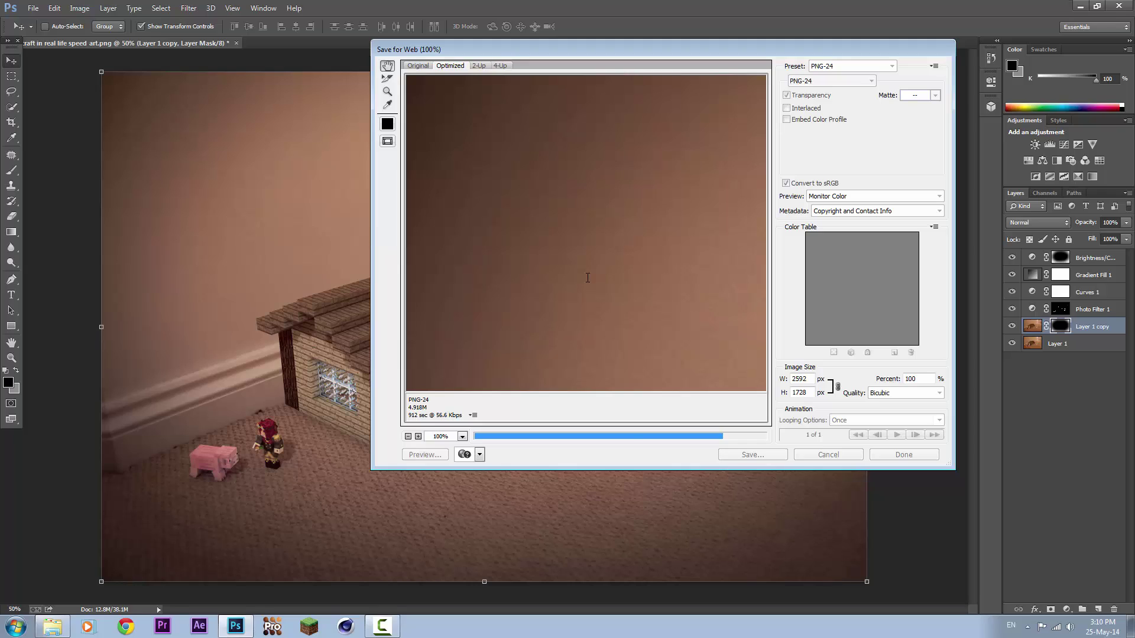
key(Escape)
key(ctrl+shift+s)
key(Return)
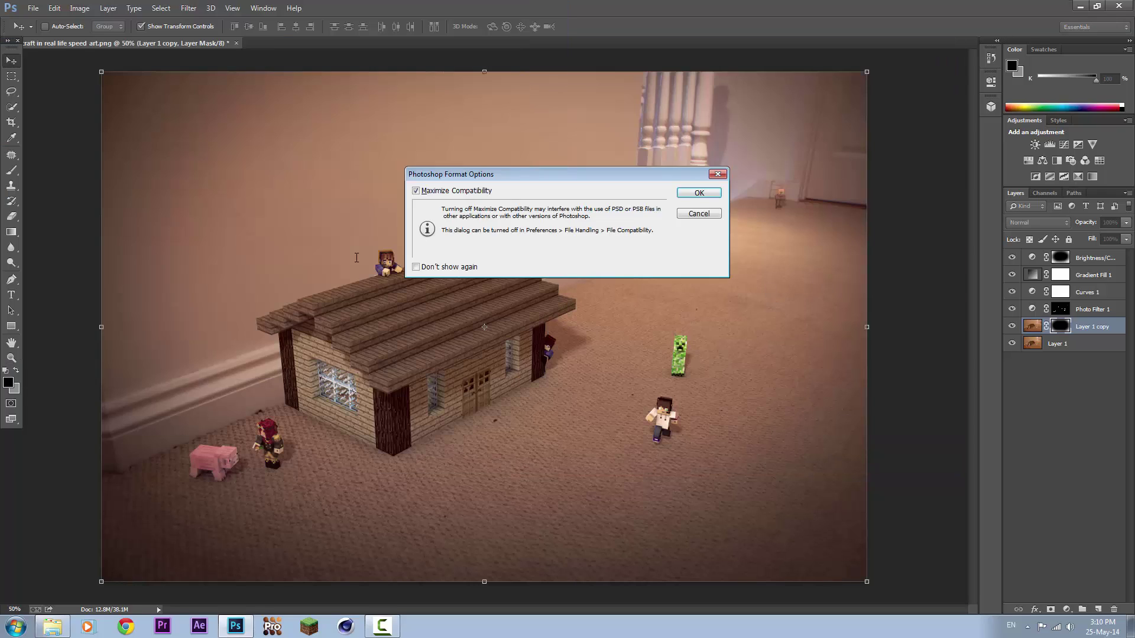
key(Return)
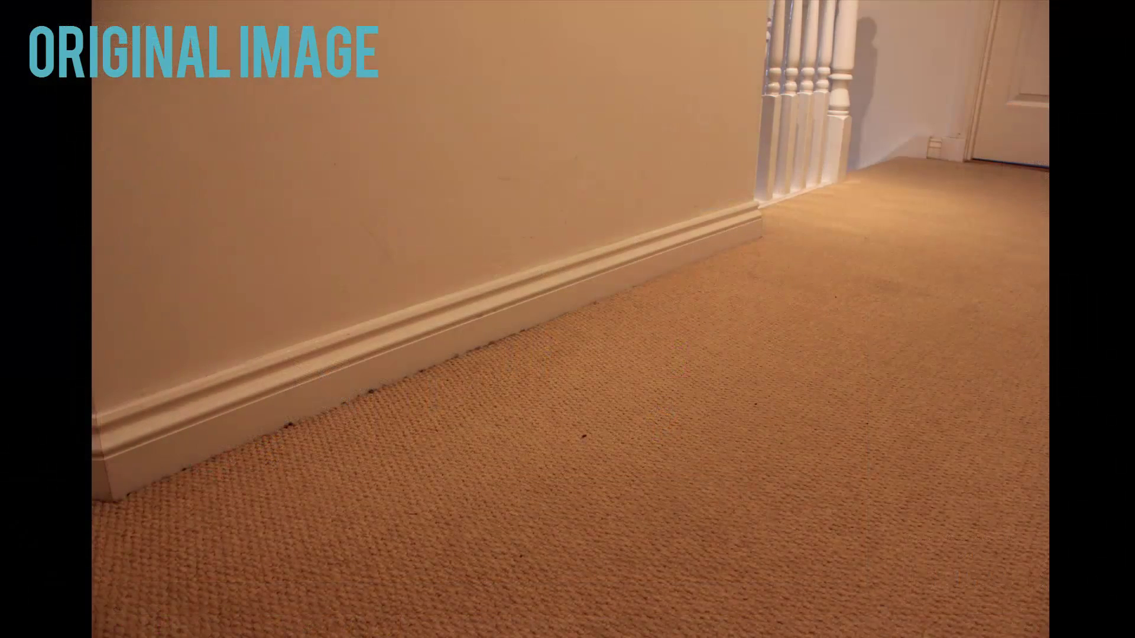